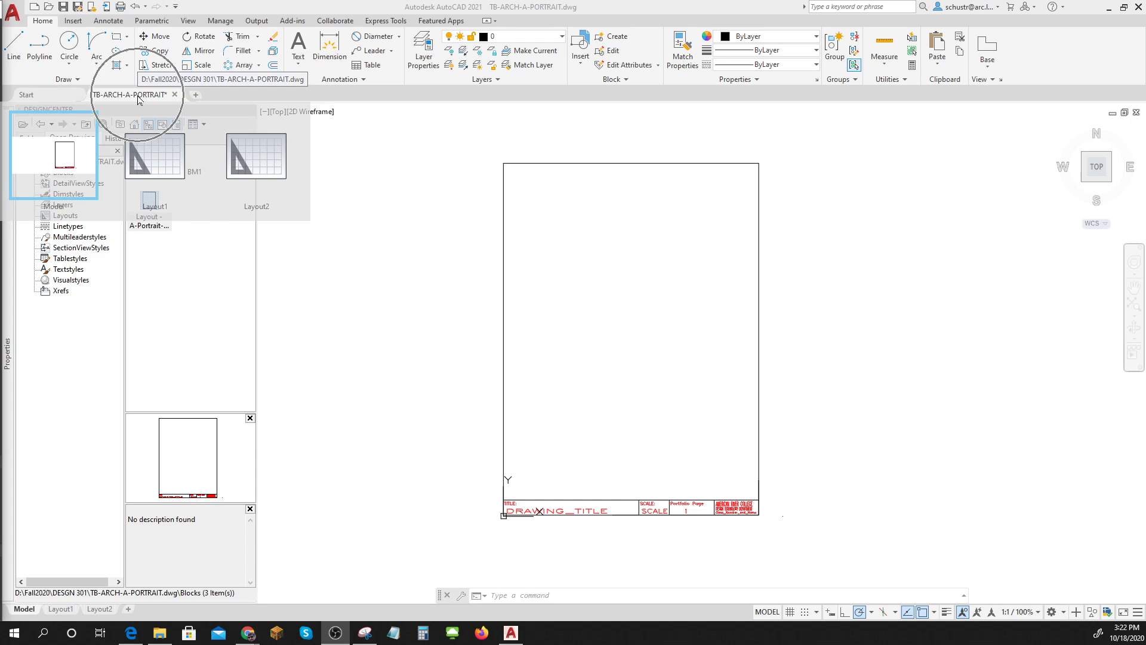
pyautogui.press('ctrl')
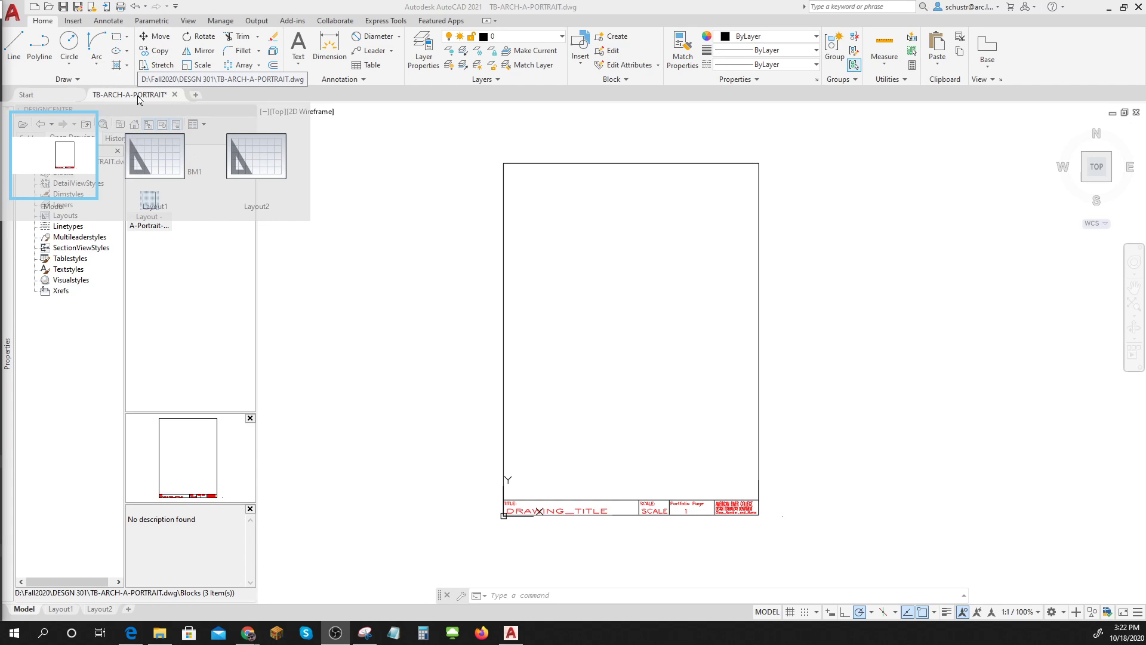
# Check the template's layer list, then pan the title block sheet to the left.
pyautogui.click(563, 38)
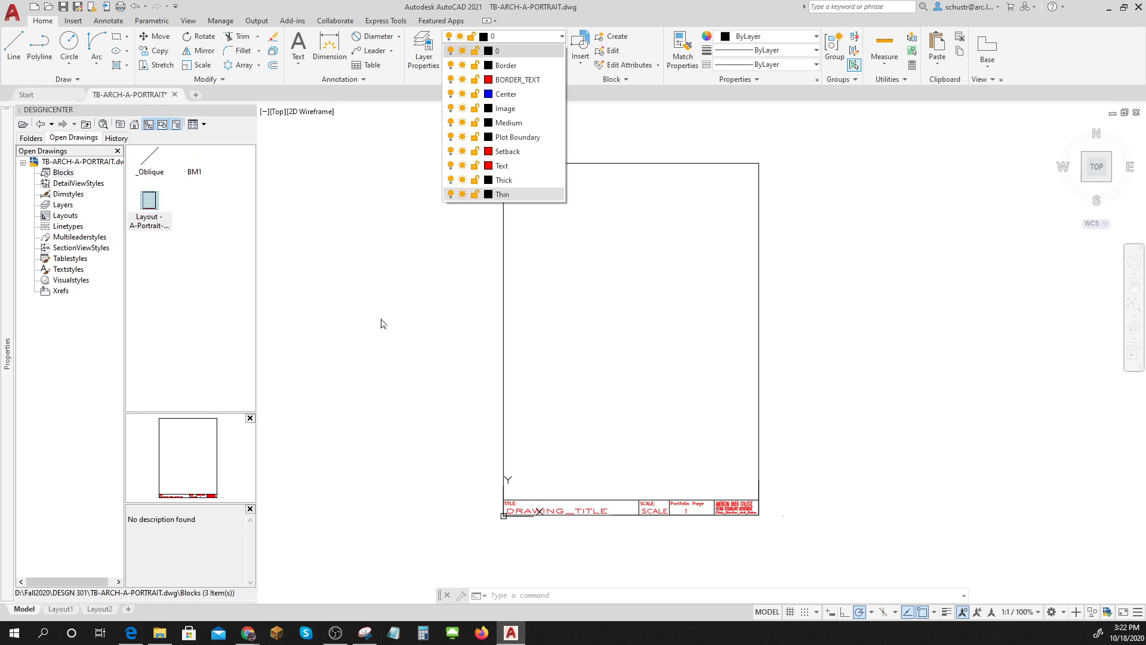
pyautogui.press('Escape')
pyautogui.press('Escape')
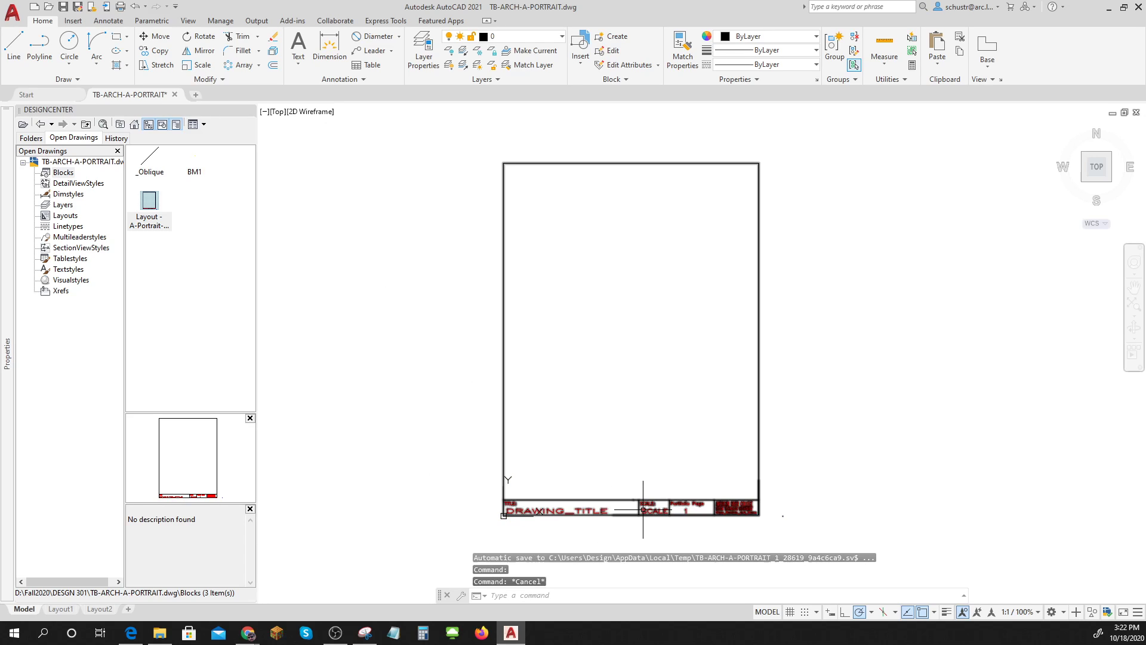
pyautogui.press('Escape')
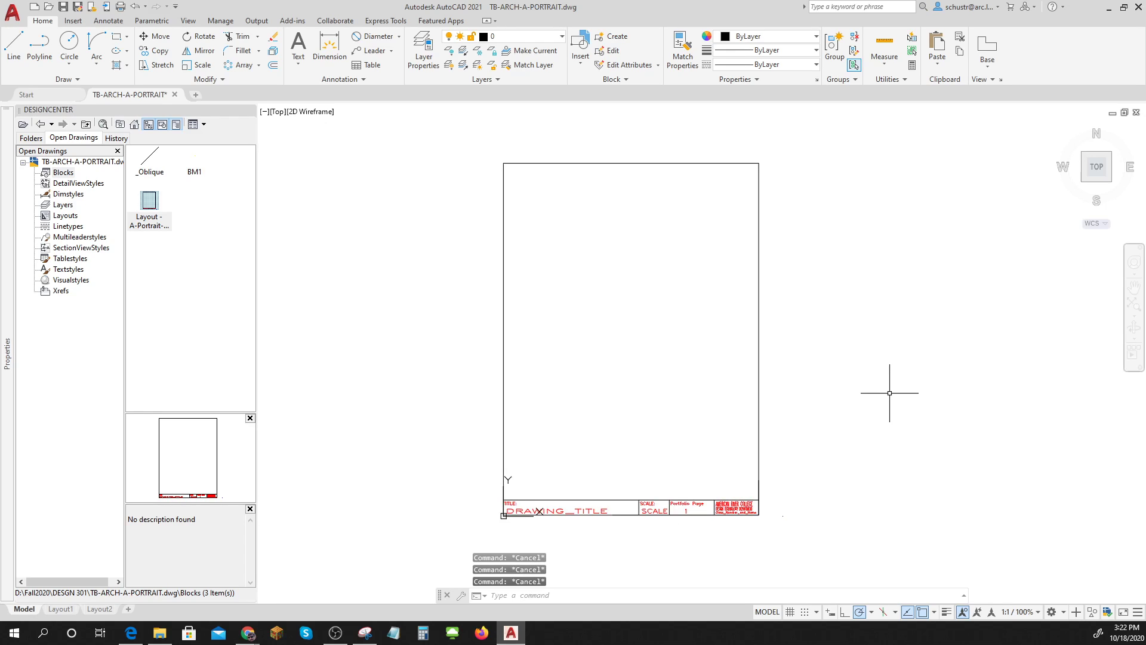
pyautogui.moveTo(889, 395)
pyautogui.mouseDown(button='middle')
pyautogui.moveTo(828, 382)
pyautogui.moveTo(693, 388)
pyautogui.mouseUp(button='middle')
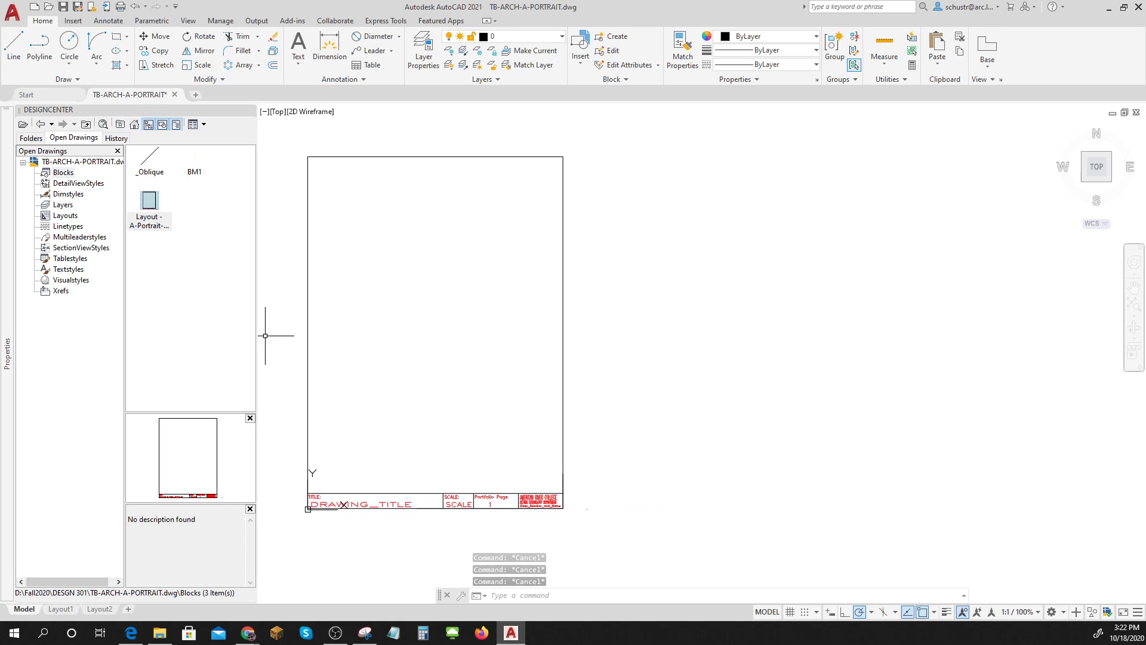
# Start a grid-free drawing: insertion scale Feet, Surveyor's Units angles at N 0d00' E precision.
pyautogui.click(194, 96)
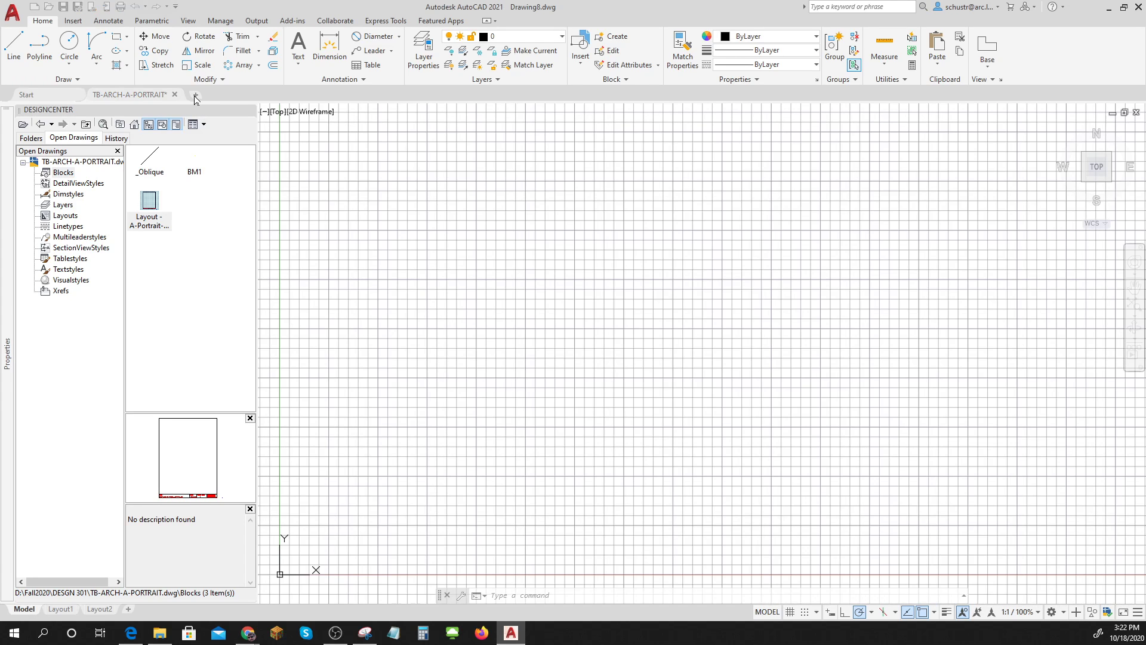
pyautogui.click(805, 612)
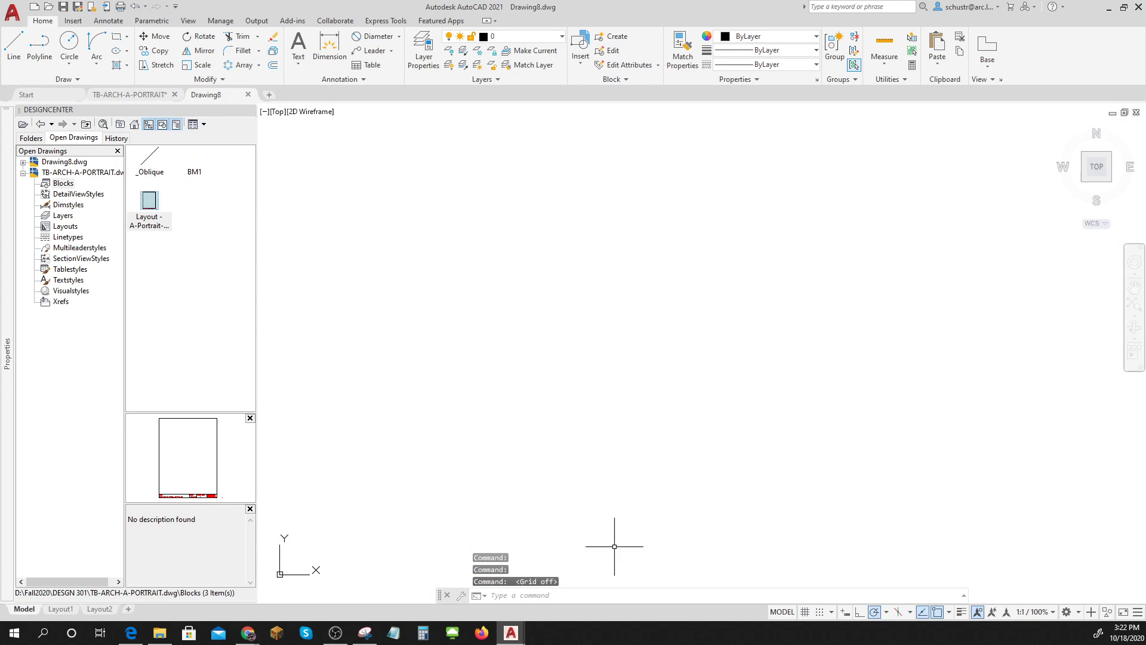
pyautogui.write('uni')
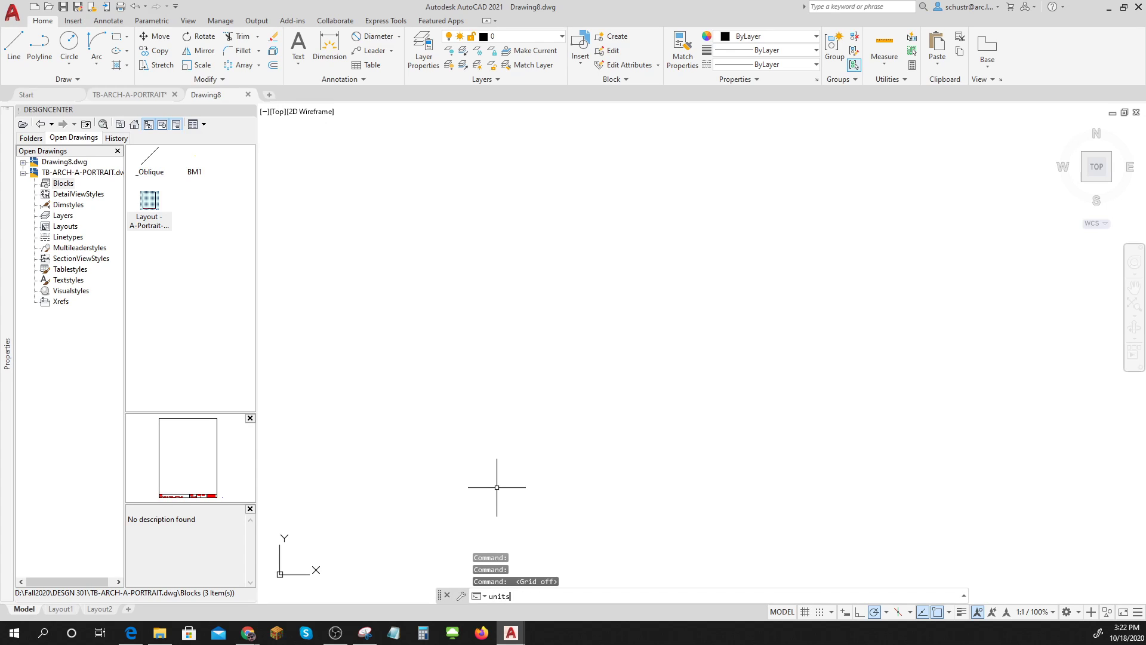
pyautogui.write('ts')
pyautogui.press('Return')
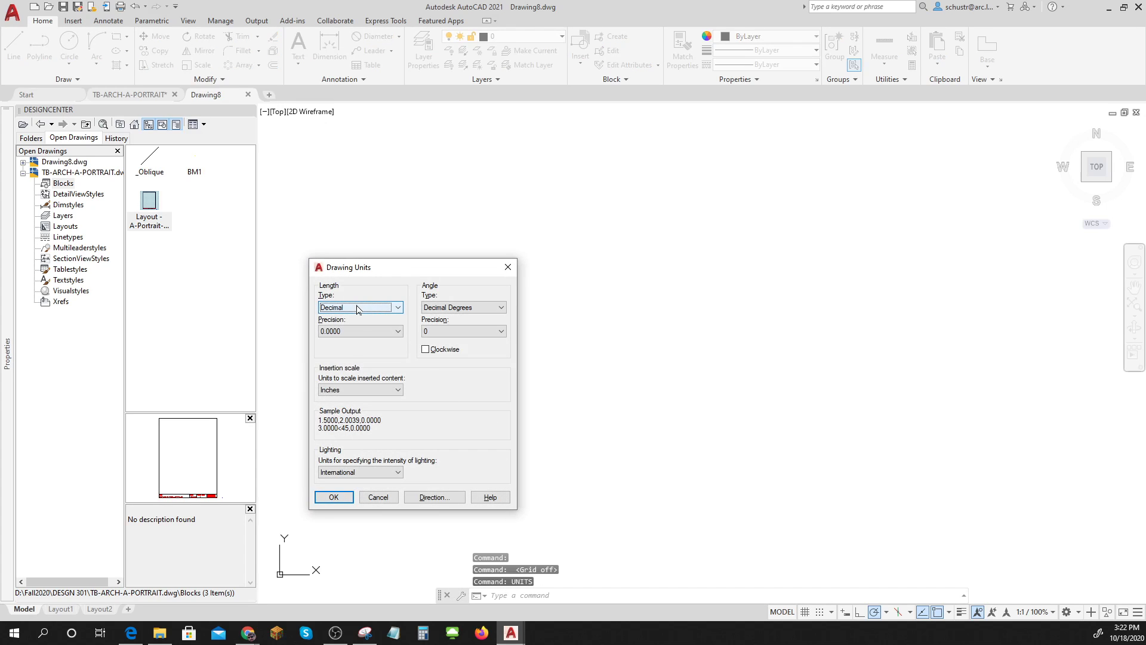
pyautogui.click(362, 390)
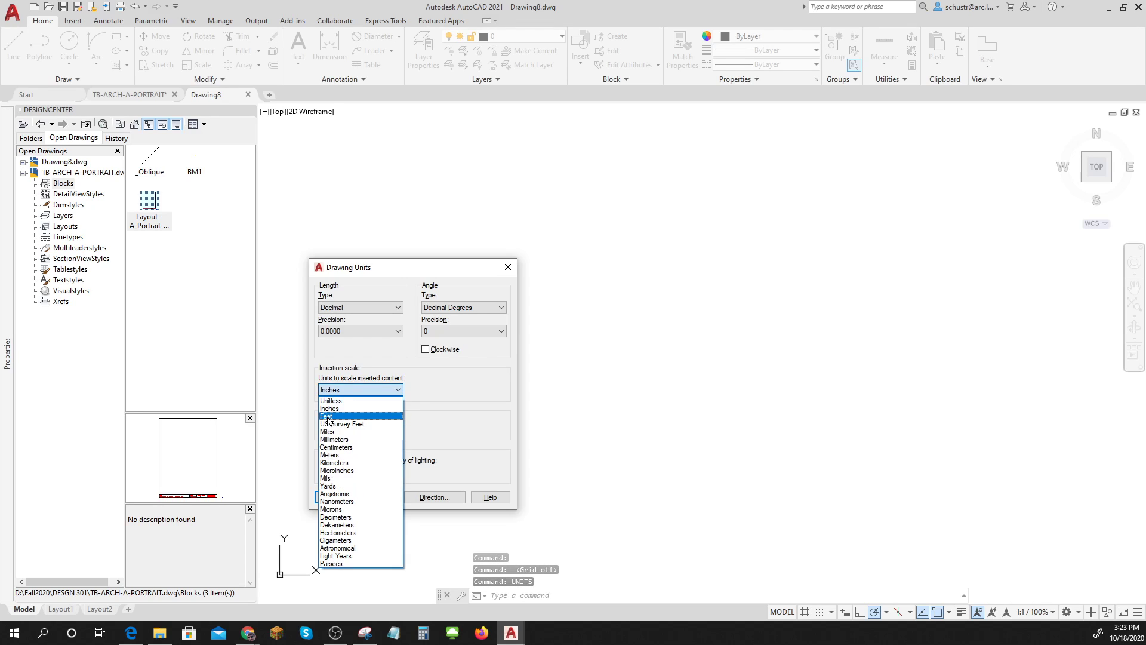
pyautogui.click(359, 414)
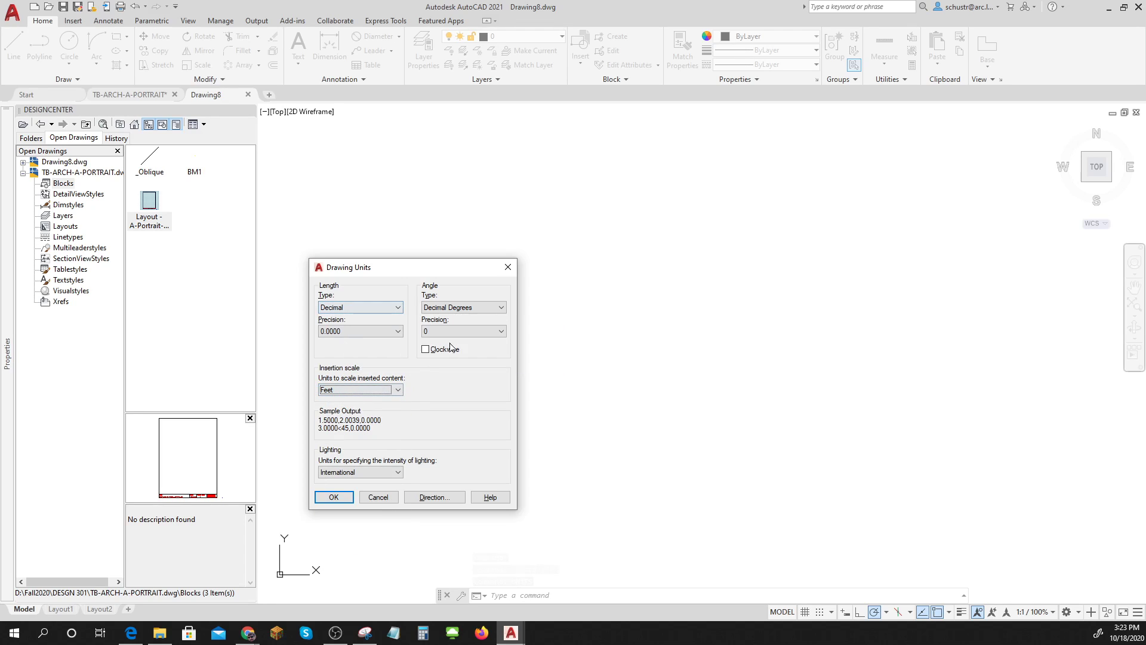
pyautogui.click(471, 308)
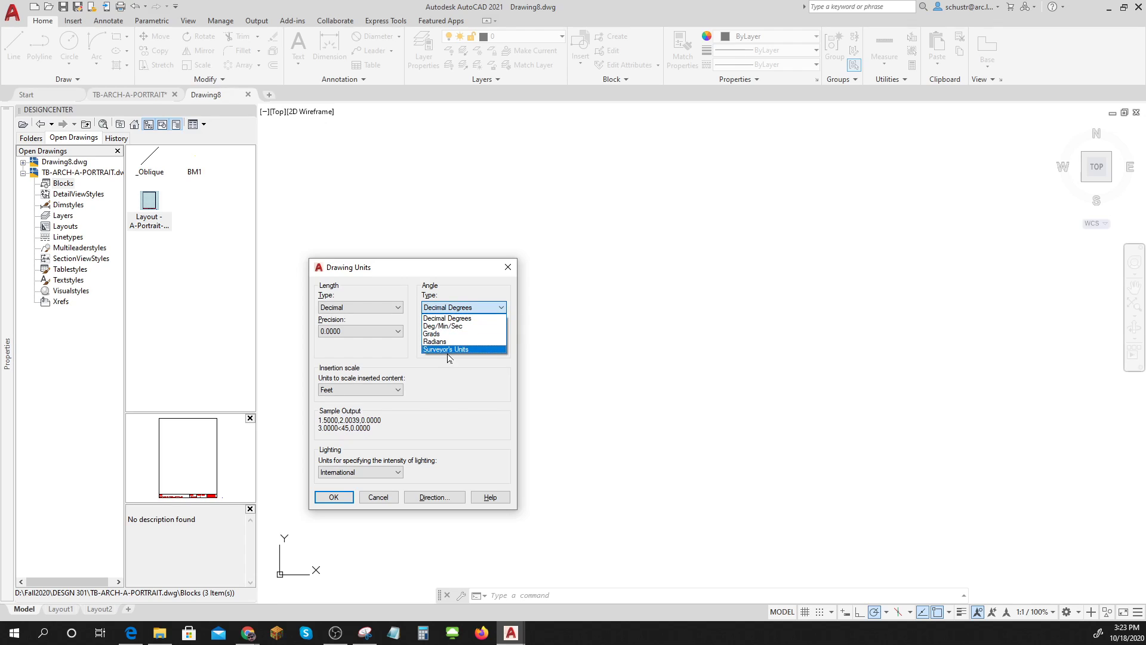
pyautogui.click(448, 349)
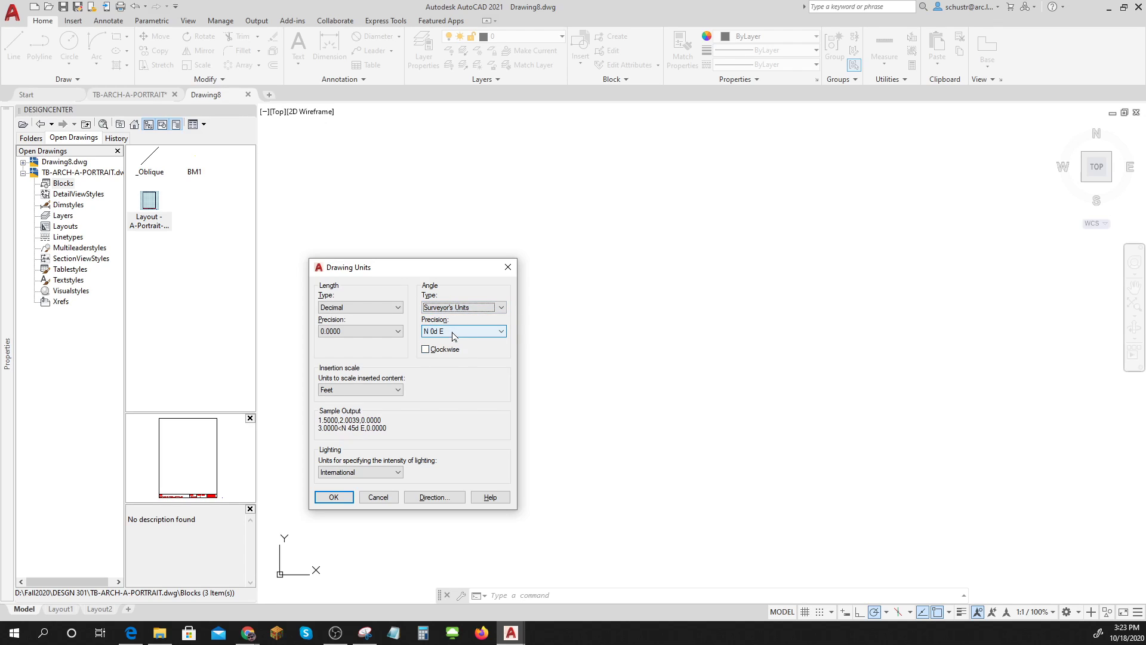
pyautogui.click(454, 331)
pyautogui.click(450, 351)
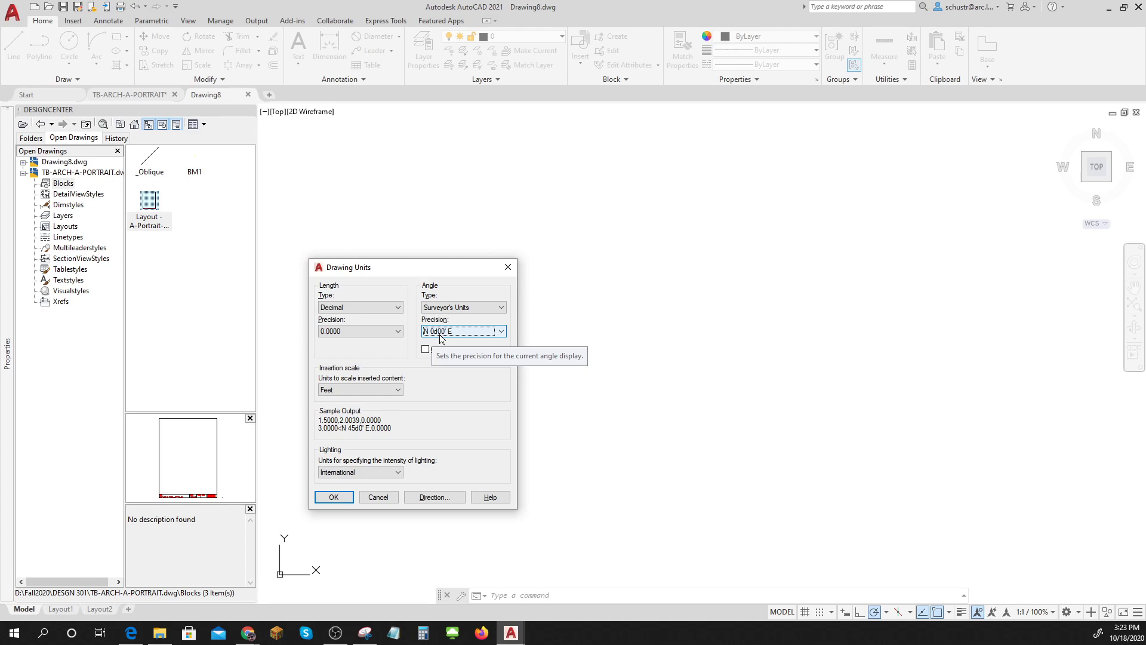
pyautogui.click(334, 497)
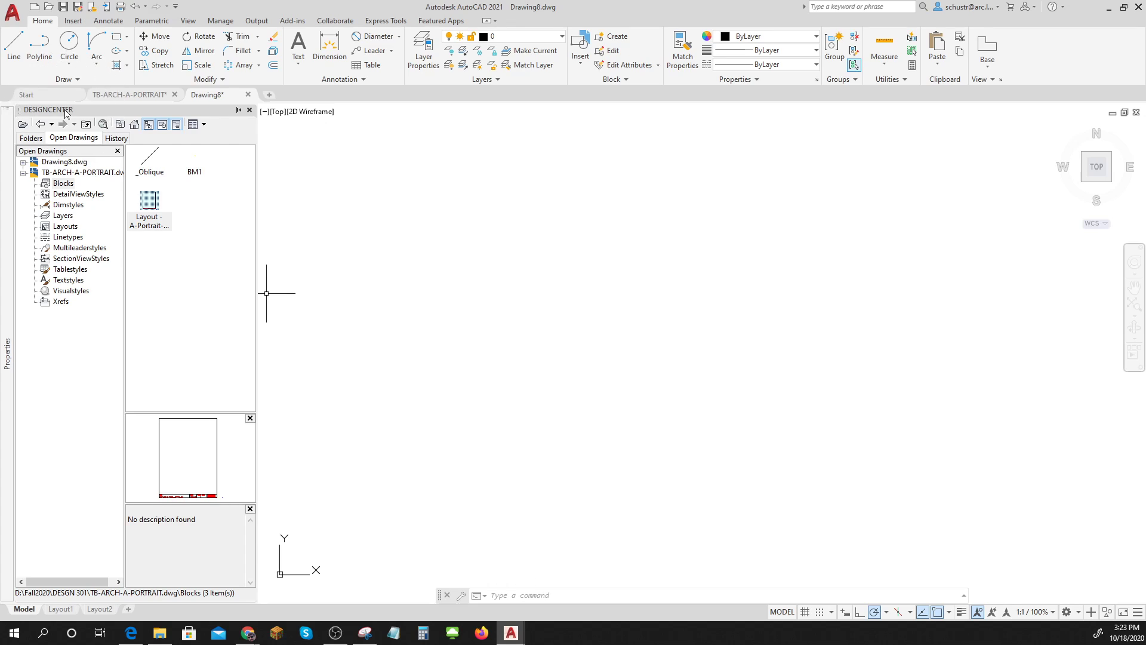
# Reopen DesignCenter with DC and list the title block template's layers.
pyautogui.click(249, 110)
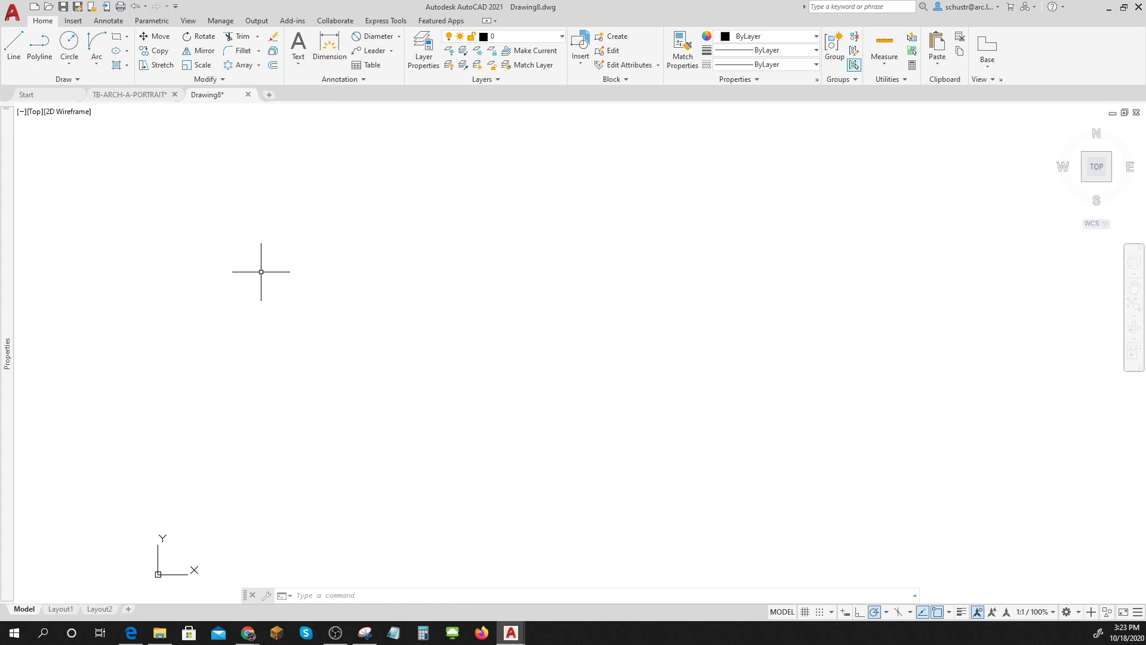
pyautogui.write('DC')
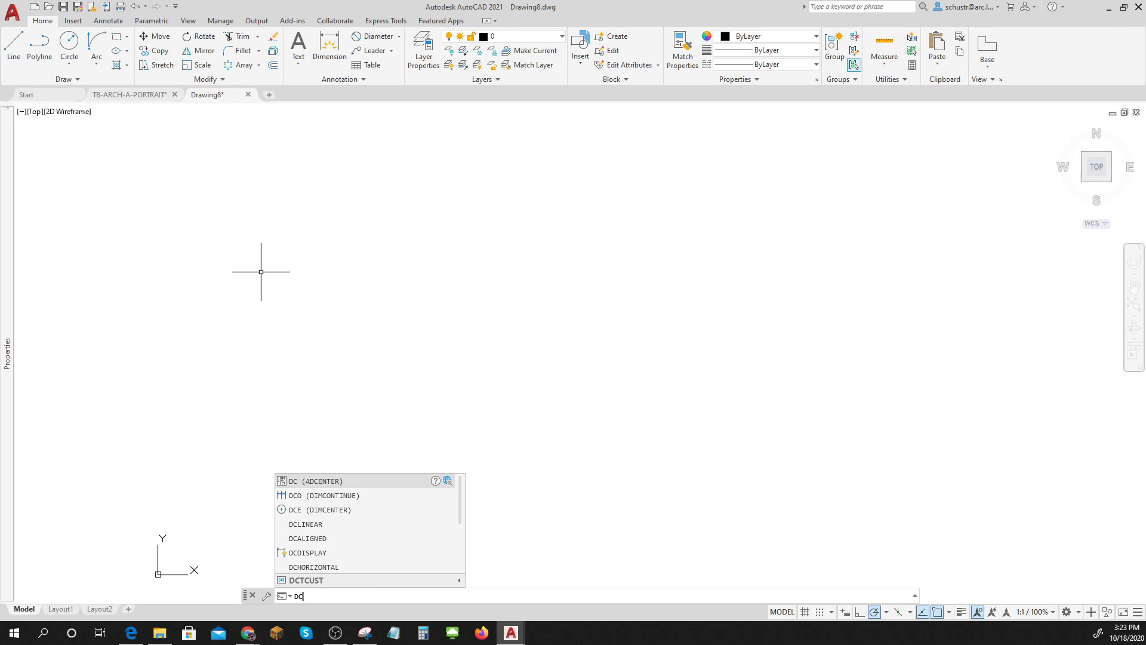
pyautogui.press('Return')
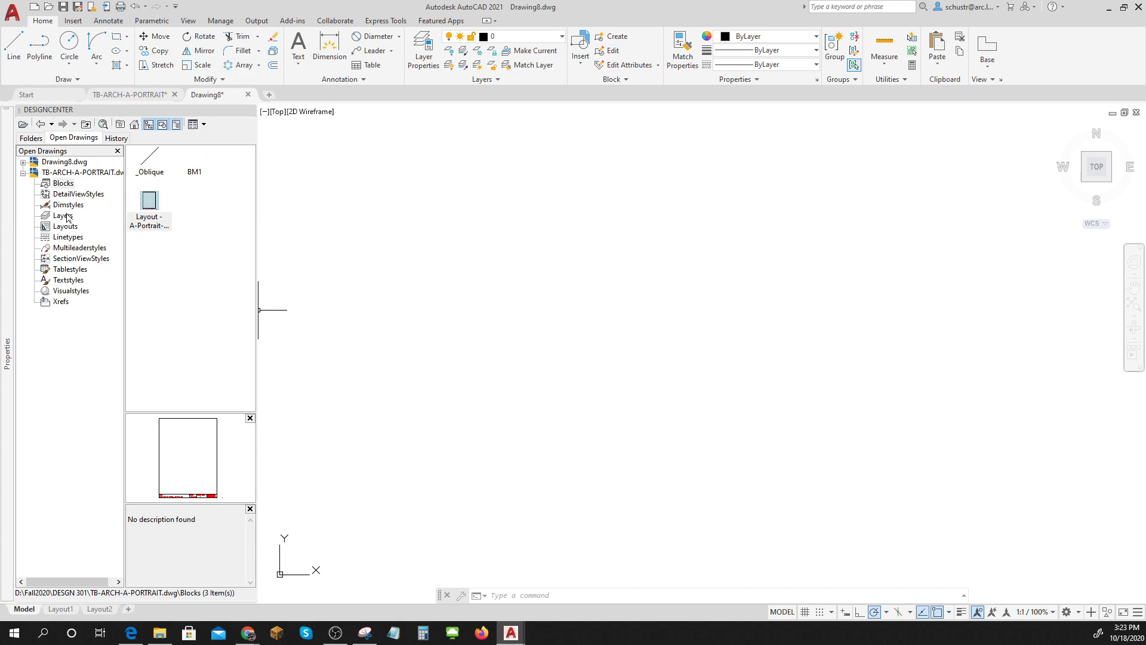
pyautogui.press('ctrl')
pyautogui.press('ctrl')
pyautogui.press('ctrl')
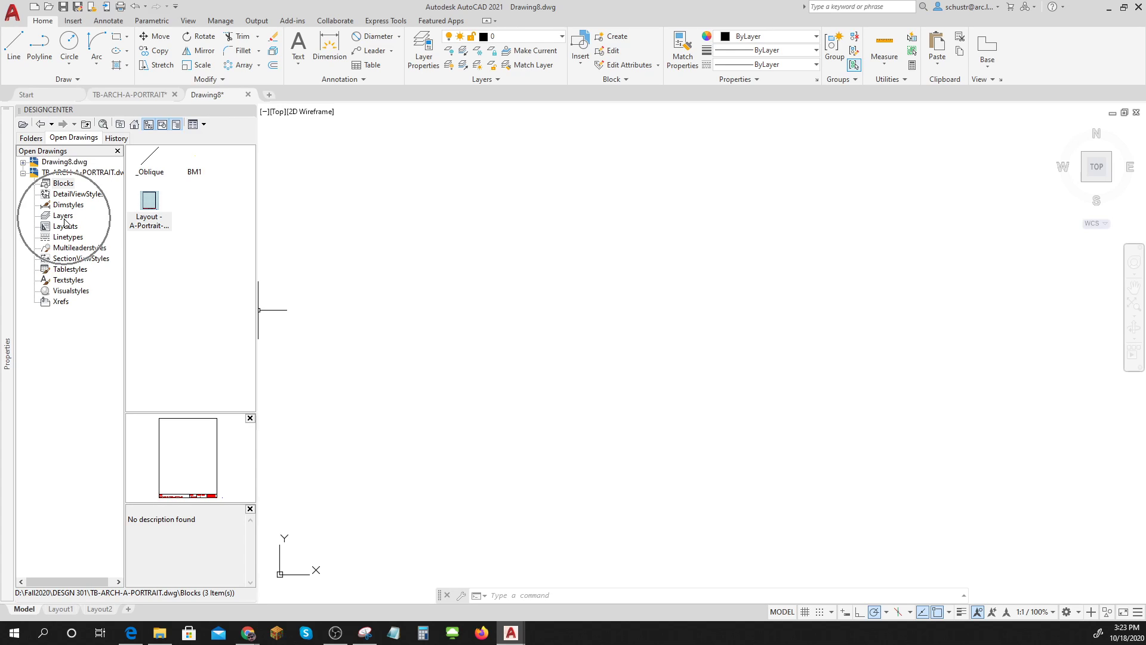
pyautogui.click(63, 216)
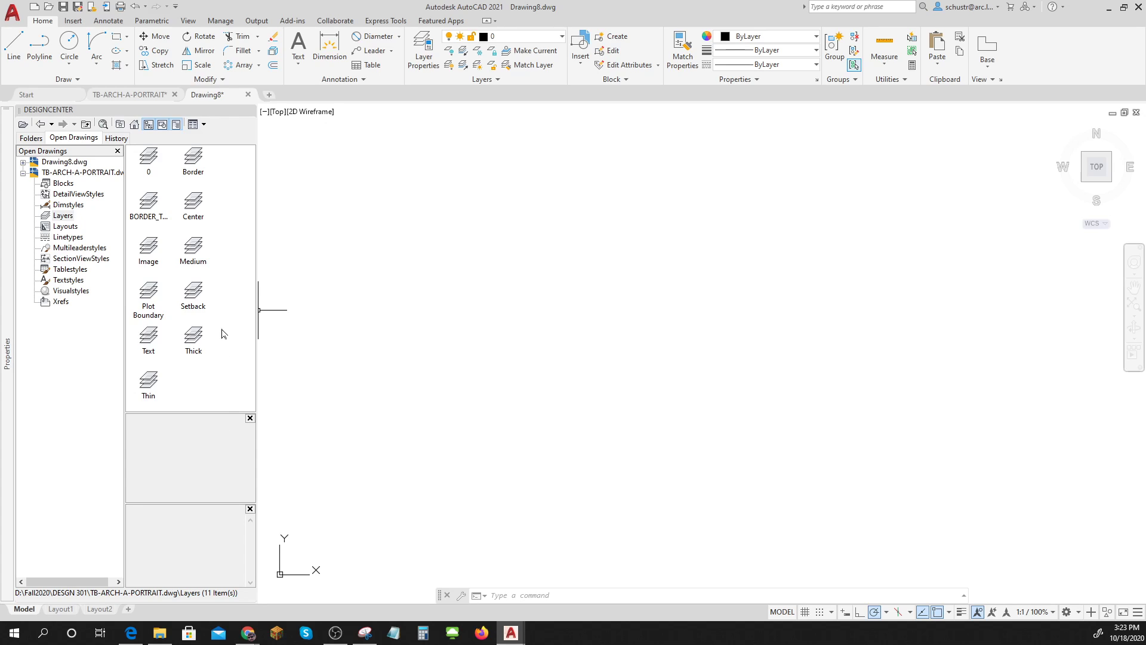
# Copy the Plot Boundary and Setback layers into the new drawing.
pyautogui.click(150, 296)
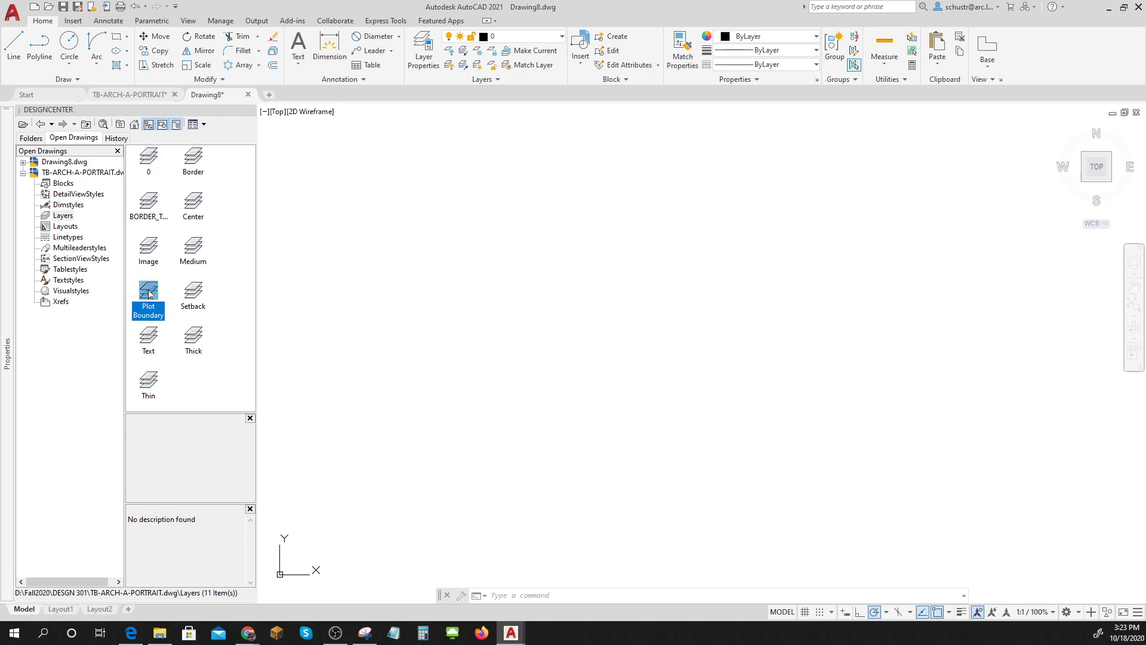
pyautogui.moveTo(150, 292); pyautogui.dragTo(495, 275)
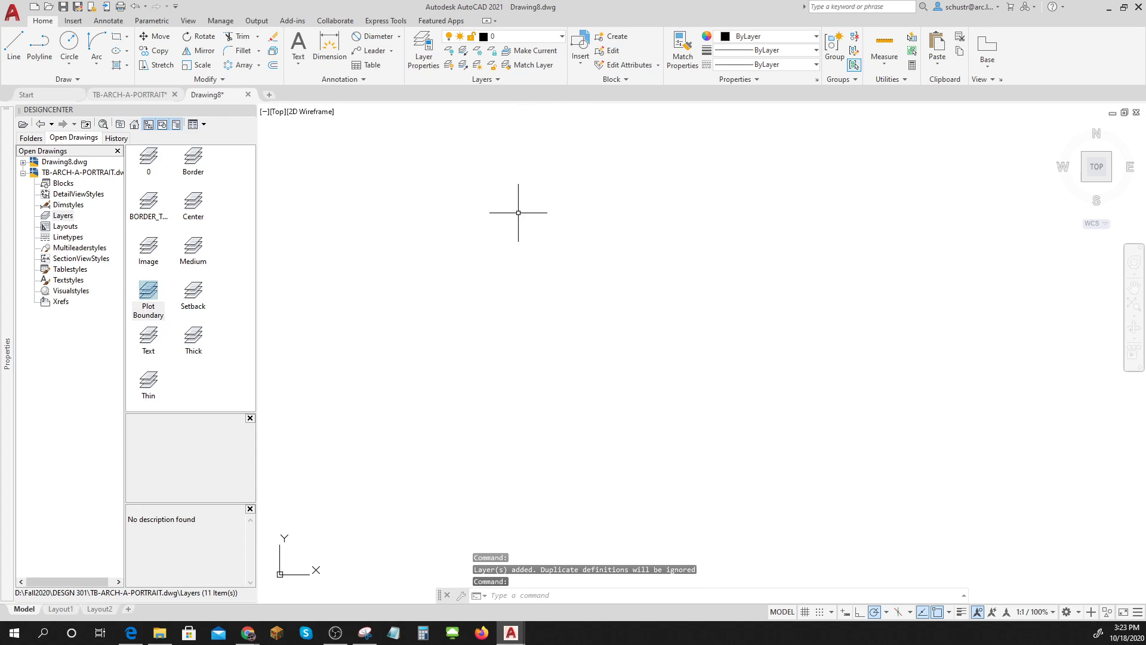
pyautogui.click(561, 37)
pyautogui.click(193, 295)
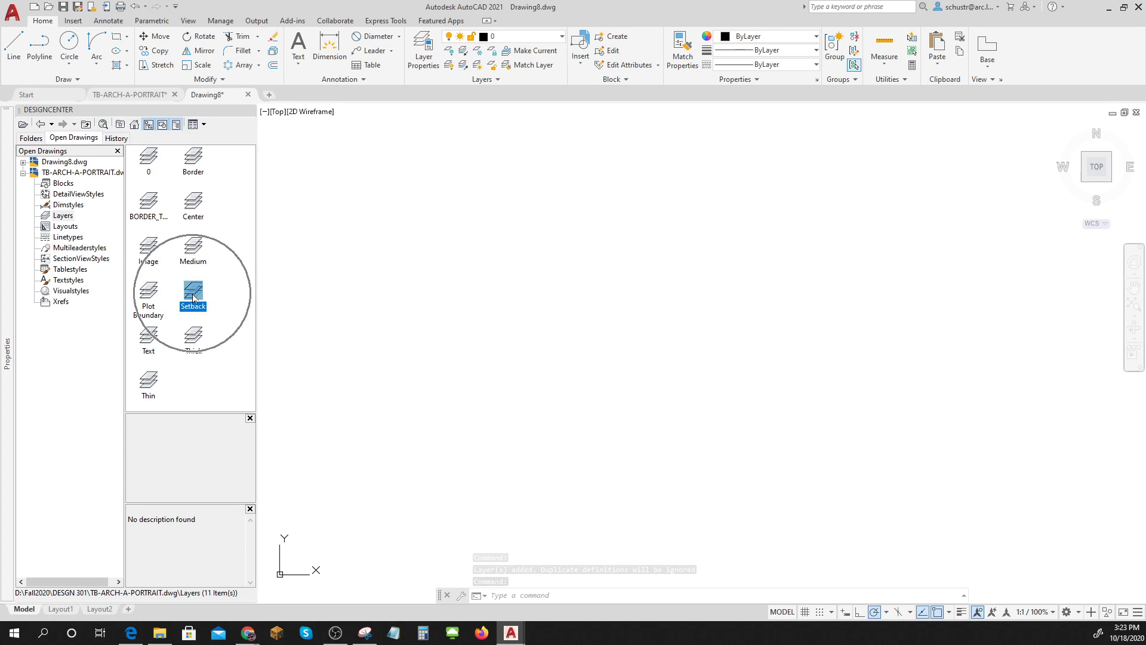
pyautogui.moveTo(192, 298); pyautogui.dragTo(456, 298)
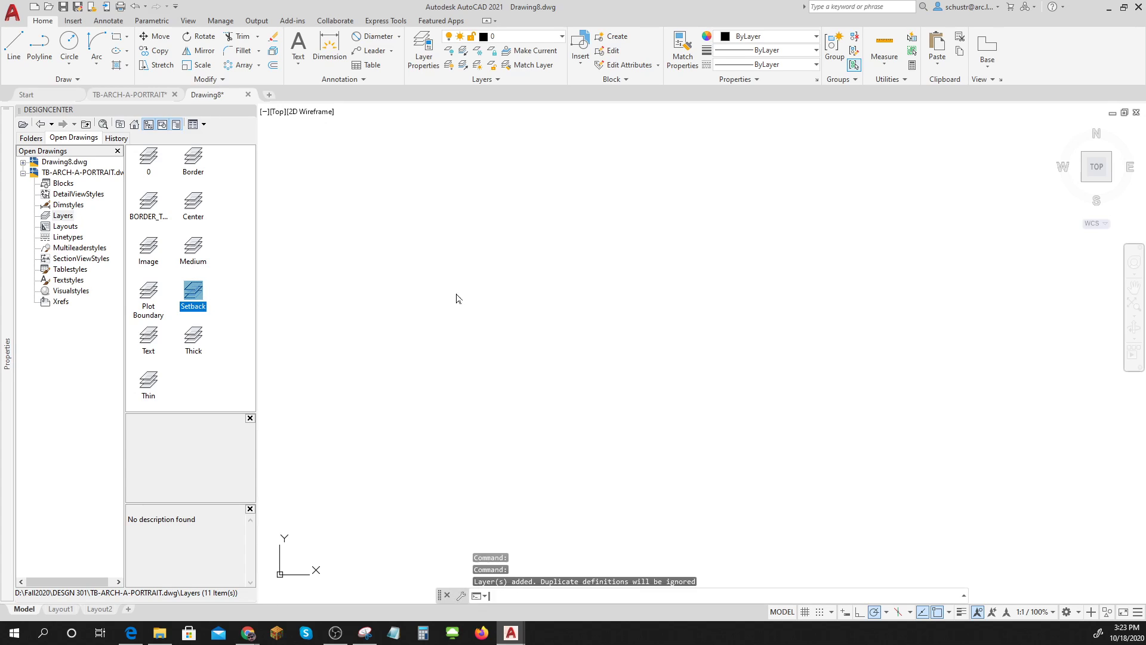
pyautogui.click(542, 37)
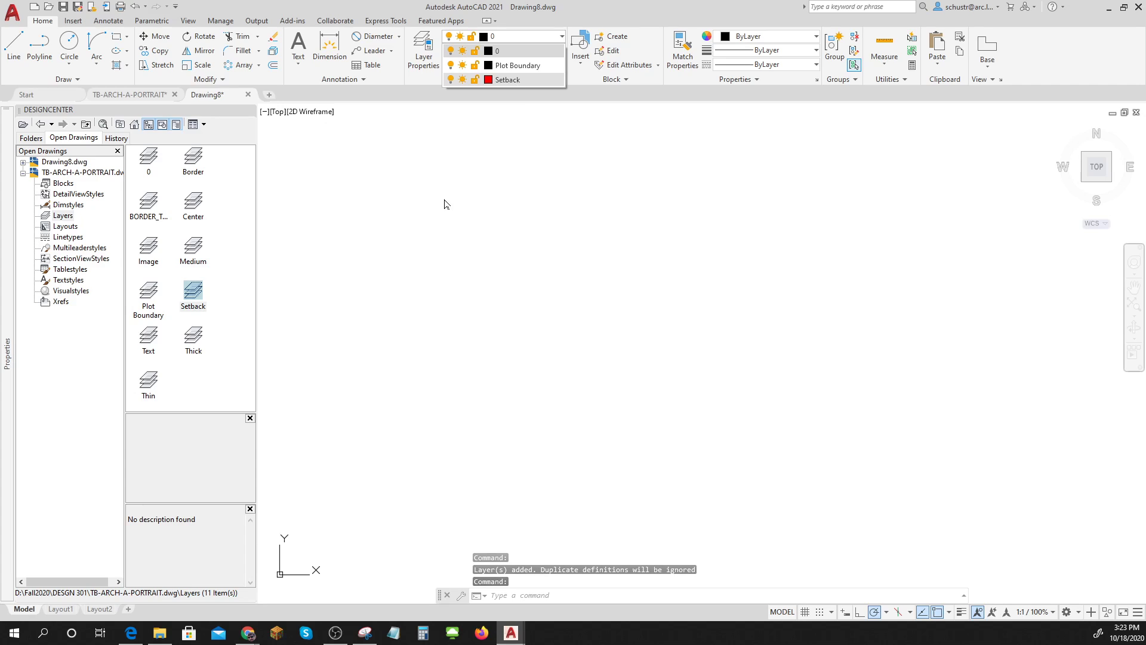
# Copy the Text, Thick, Thin and Medium layers together, keeping layer 0 current.
pyautogui.click(148, 348)
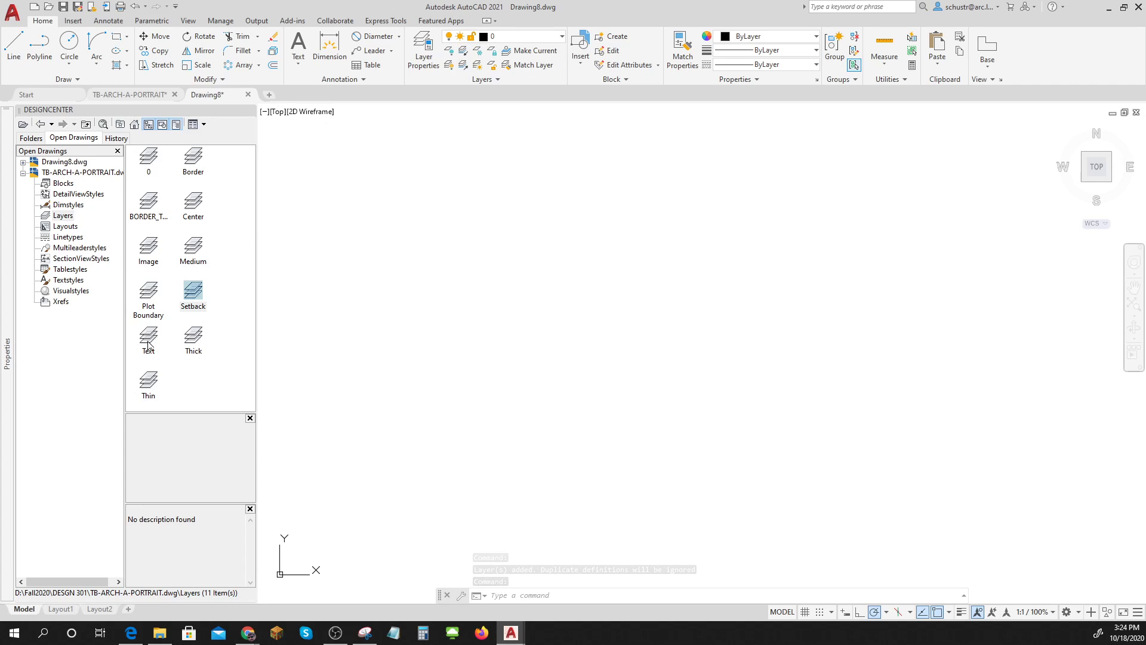
pyautogui.click(151, 344)
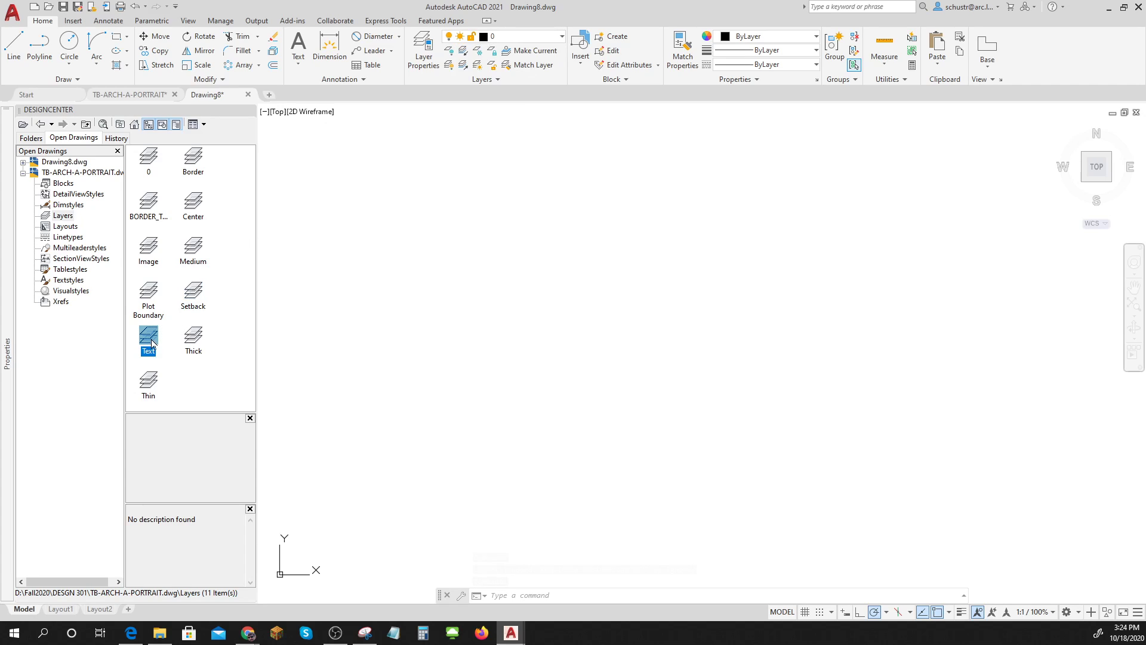
pyautogui.keyDown('ctrl'); pyautogui.click(194, 339); pyautogui.keyUp('ctrl')
pyautogui.keyDown('ctrl'); pyautogui.click(147, 382); pyautogui.keyUp('ctrl')
pyautogui.keyDown('ctrl'); pyautogui.click(205, 262); pyautogui.keyUp('ctrl')
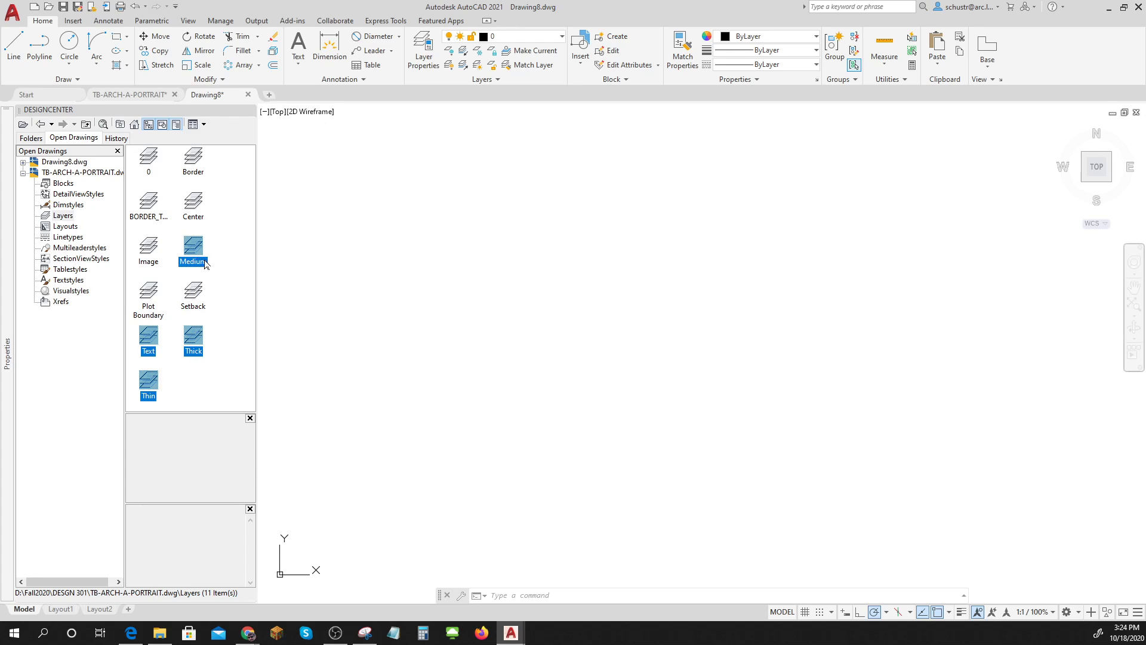
pyautogui.moveTo(149, 347)
pyautogui.mouseDown()
pyautogui.moveTo(520, 281)
pyautogui.moveTo(519, 271)
pyautogui.mouseUp()
pyautogui.click(525, 36)
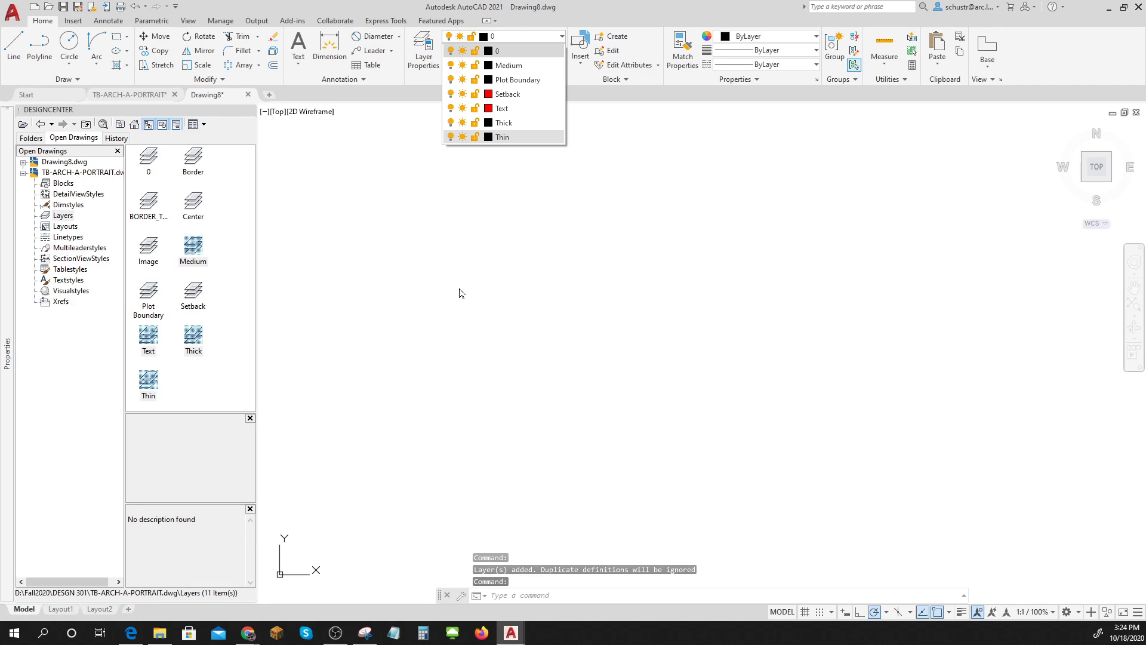
pyautogui.click(534, 105)
pyautogui.press('Escape')
pyautogui.press('Escape')
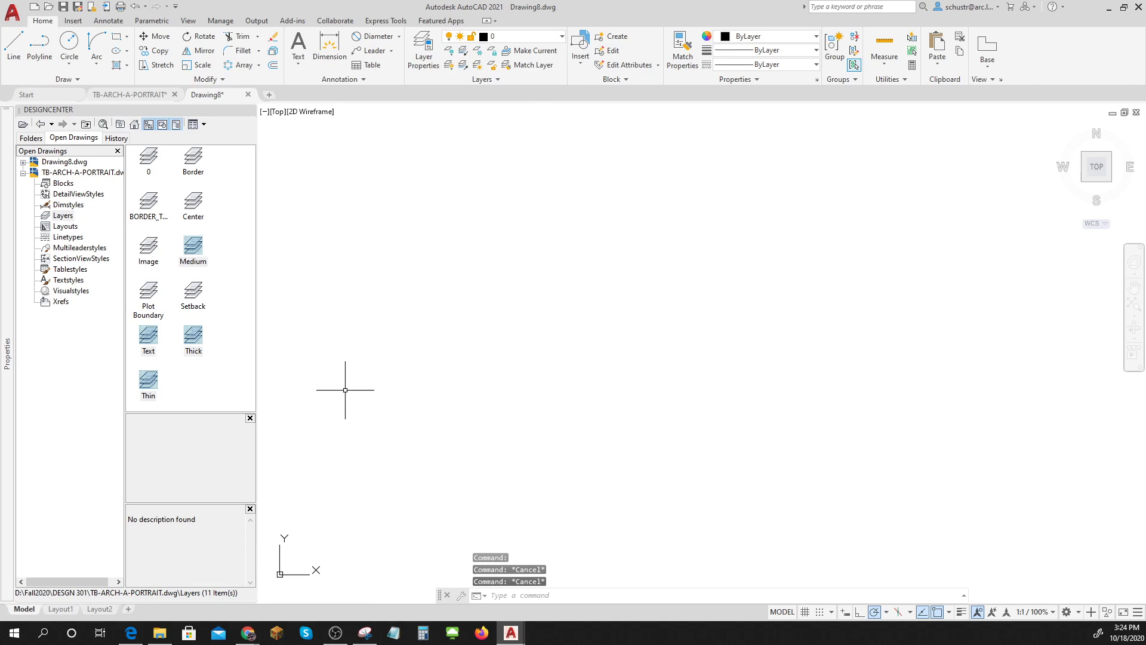
# In Layout1's page setup, choose the AutoCAD PDF (General Documentation).pc3 plotter.
pyautogui.click(60, 609)
pyautogui.scroll(-4, 581, 450)
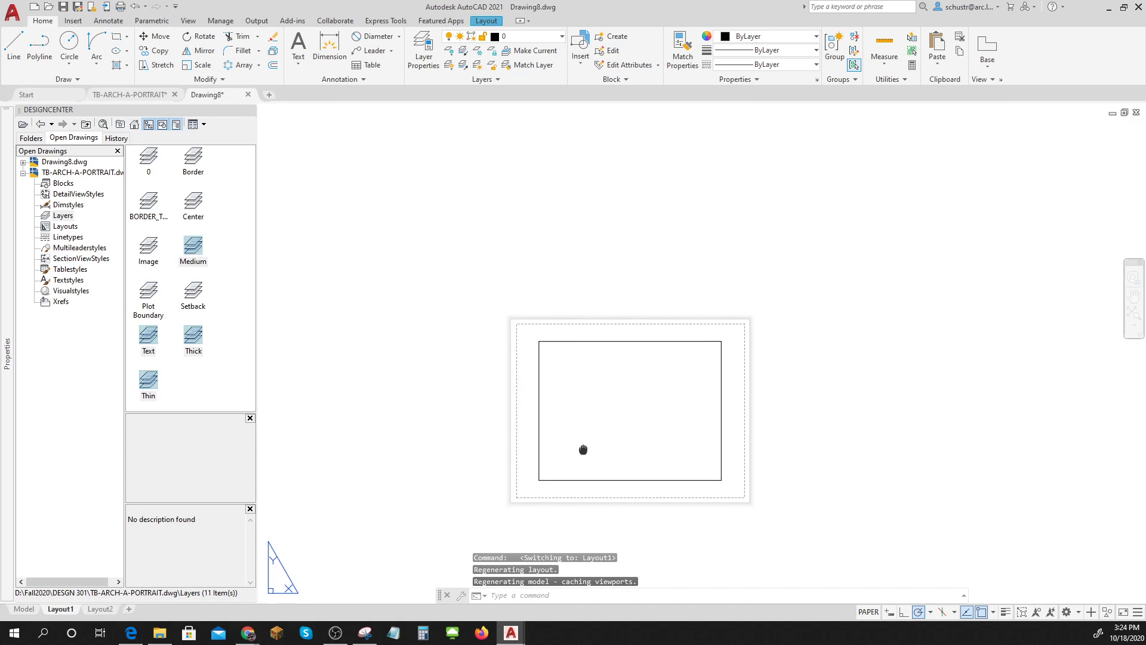
pyautogui.rightClick(66, 610)
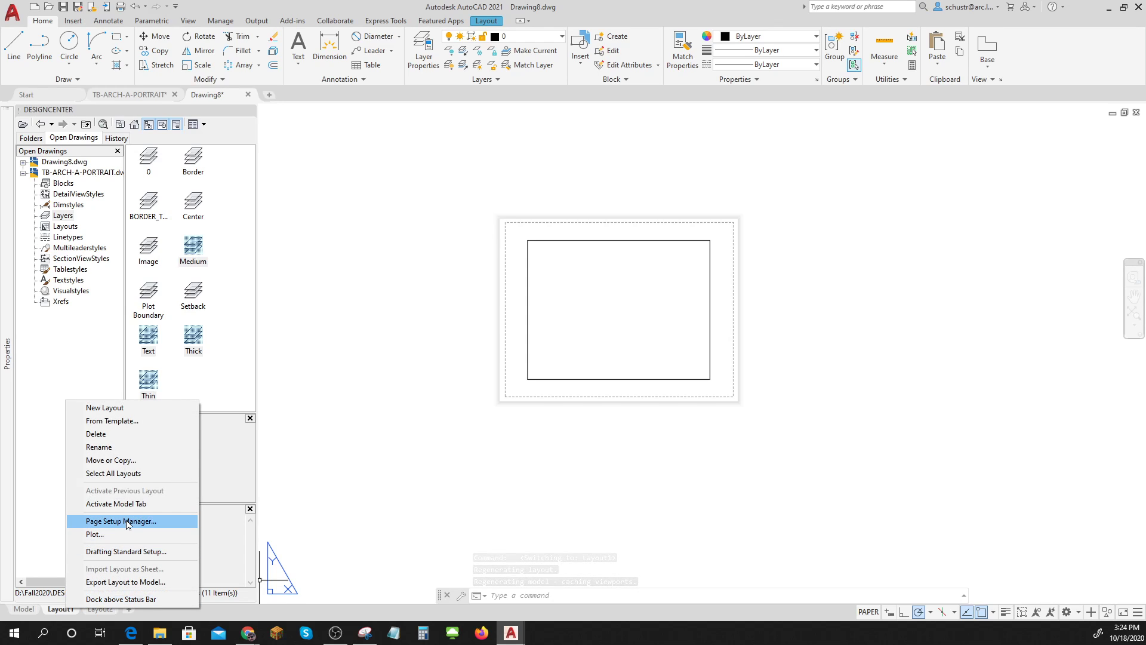
pyautogui.click(162, 521)
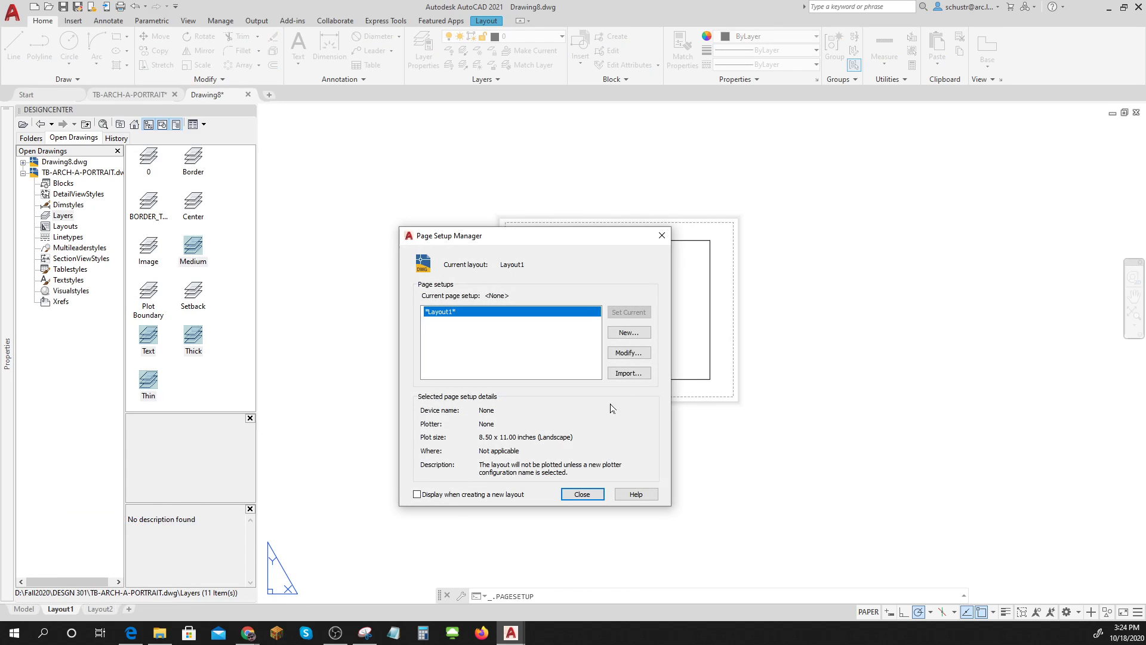
pyautogui.click(633, 354)
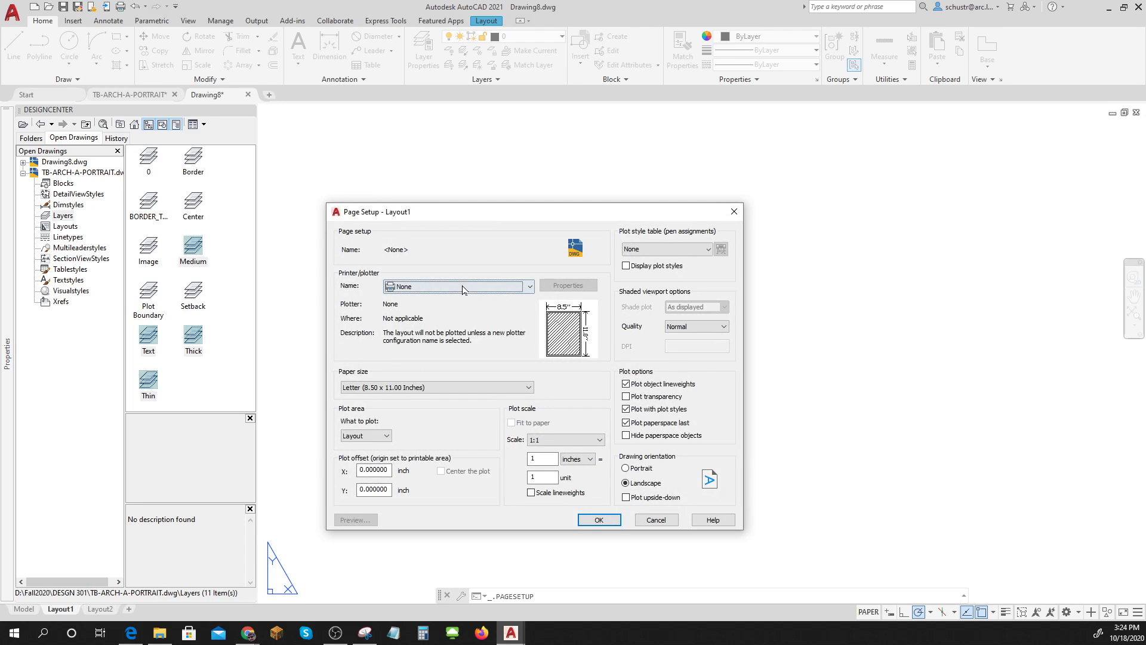
pyautogui.click(464, 288)
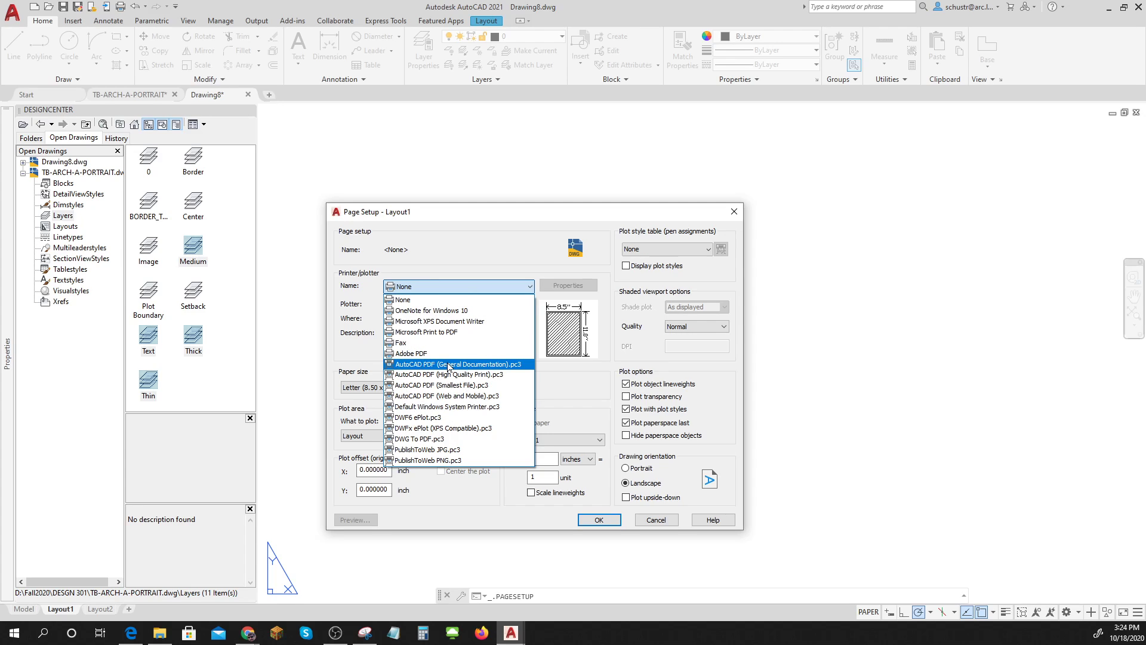
pyautogui.click(449, 364)
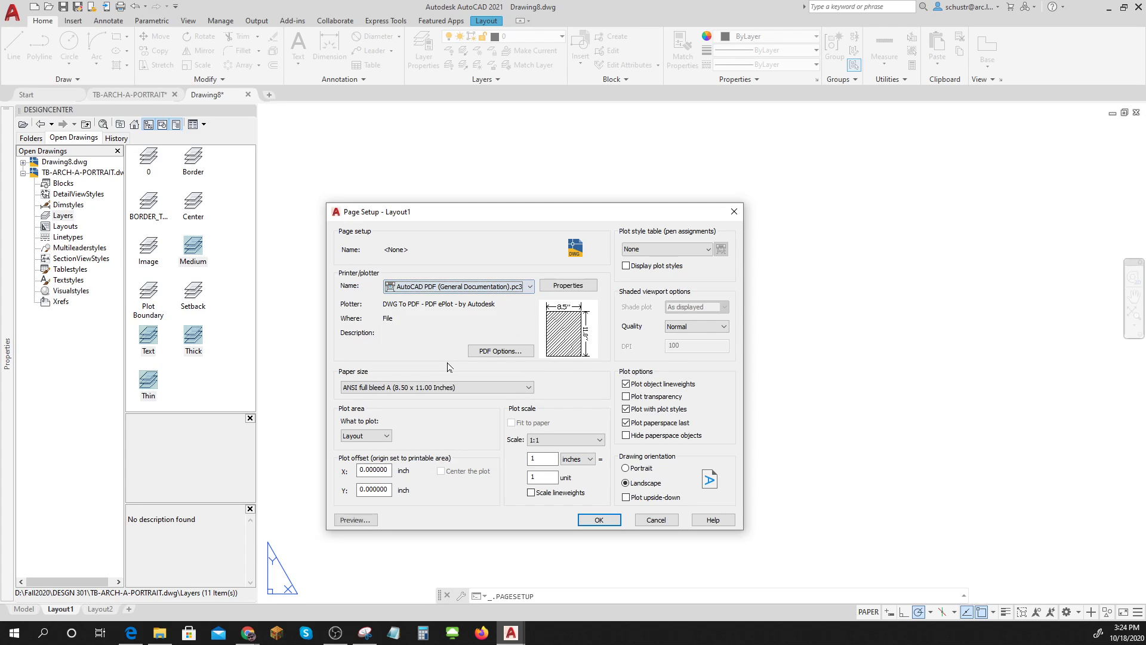
pyautogui.click(386, 393)
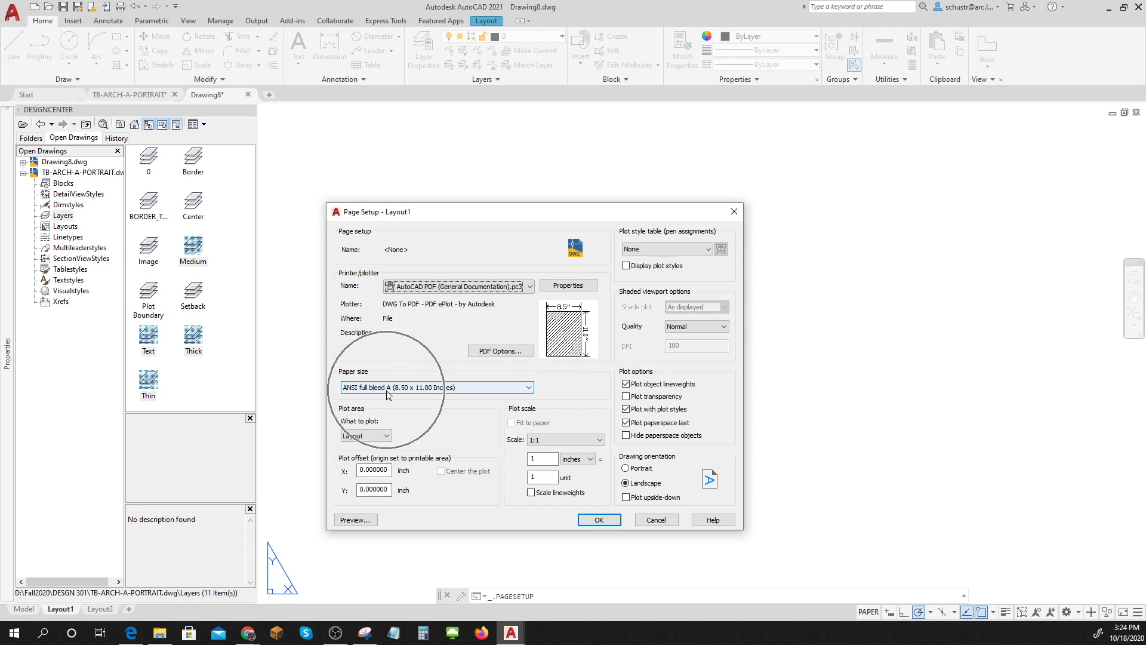
# Set portrait orientation and Grayscale.ctb plot styles, then centre the portrait sheet.
pyautogui.click(625, 468)
pyautogui.click(628, 472)
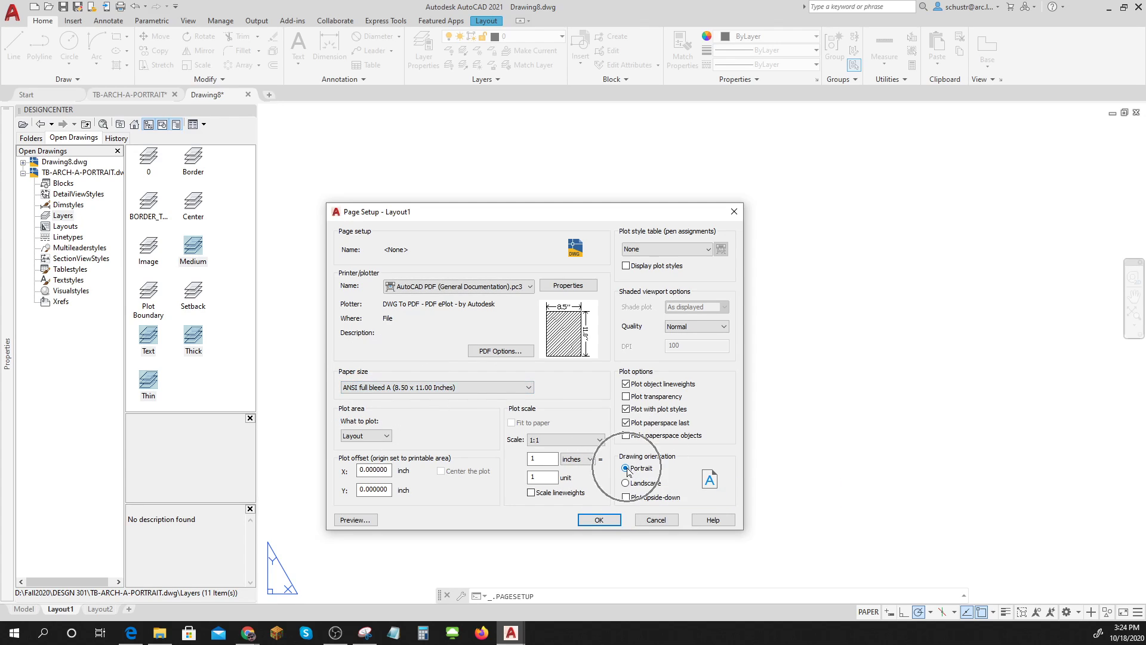
pyautogui.click(658, 250)
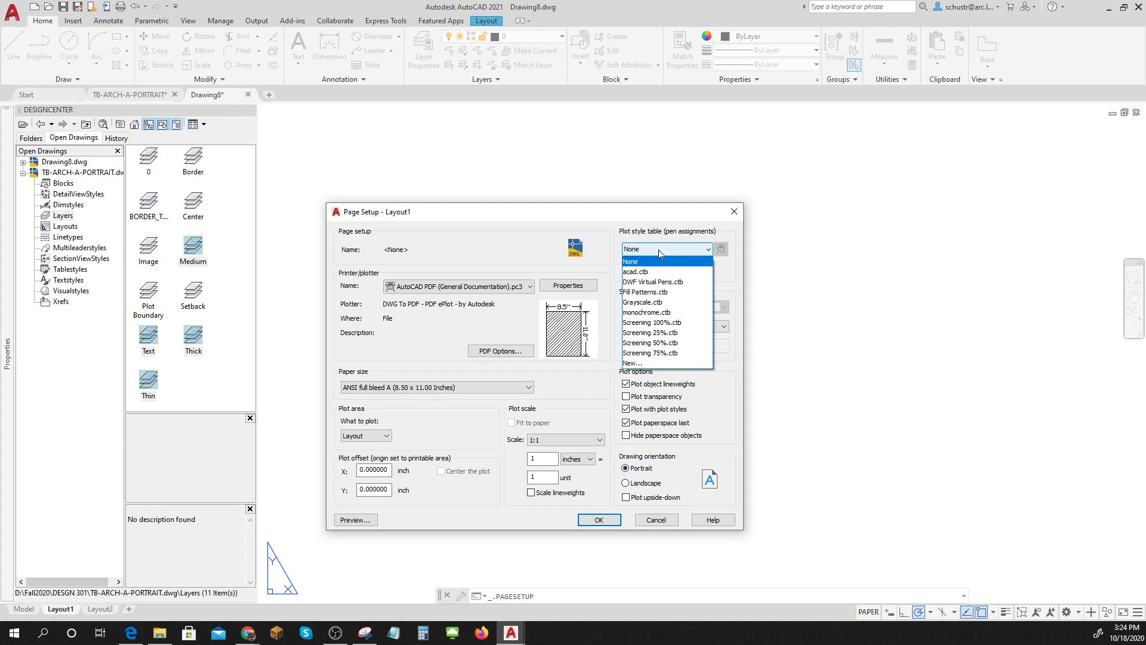
pyautogui.click(656, 303)
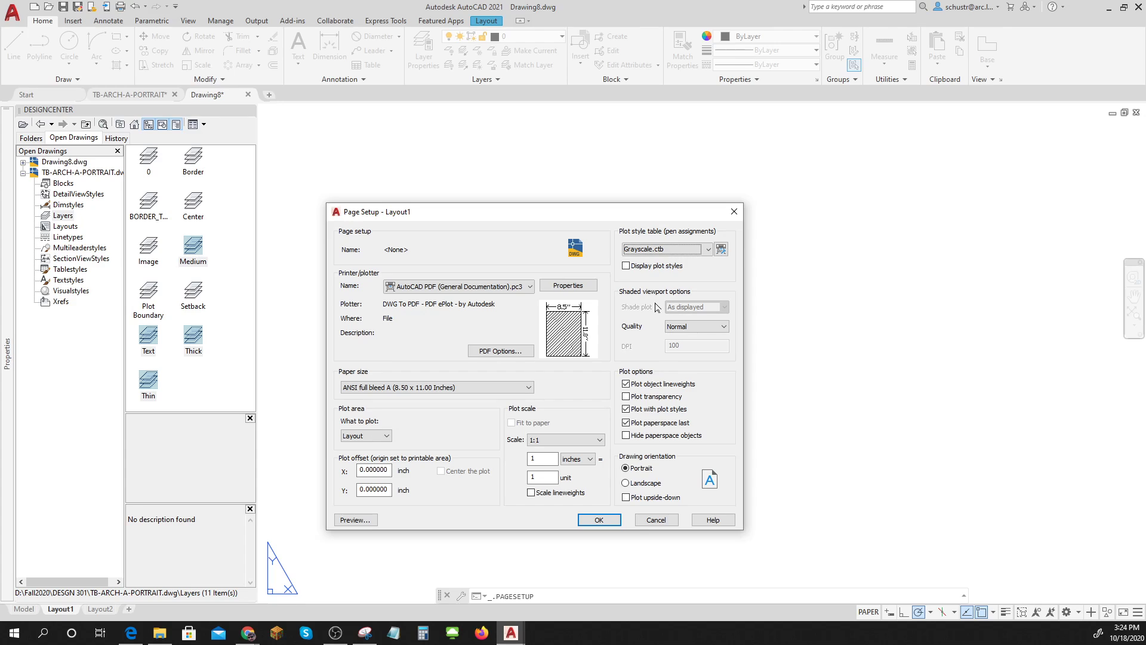
pyautogui.click(598, 520)
pyautogui.click(582, 494)
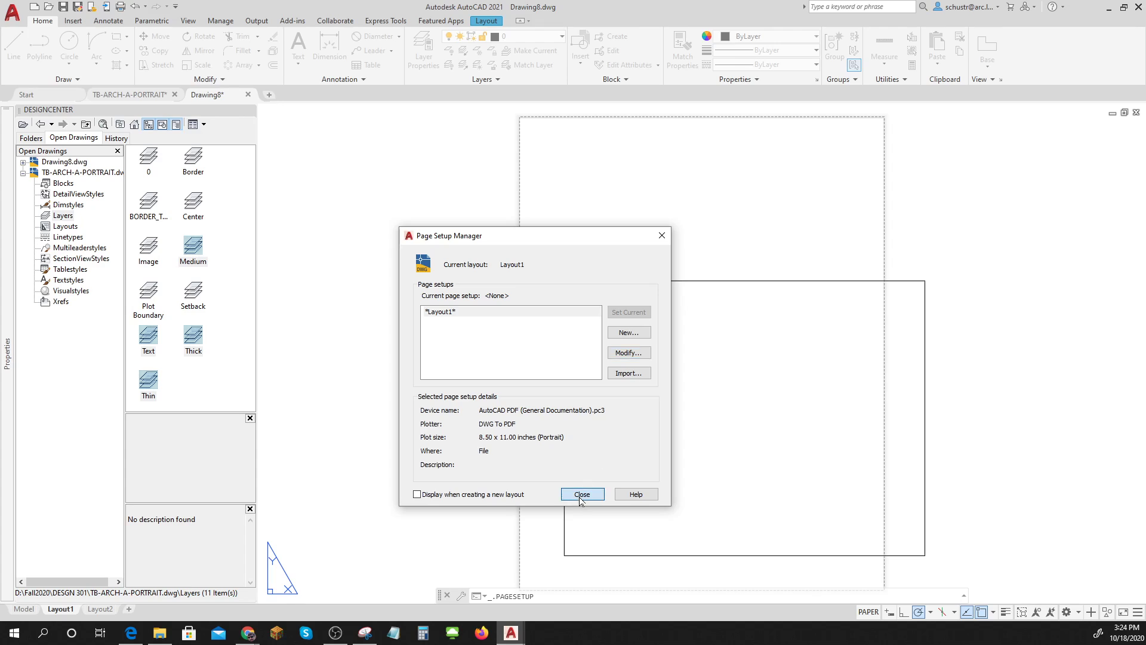
pyautogui.scroll(-4, 693, 397)
pyautogui.moveTo(693, 396); pyautogui.dragTo(640, 353, button='middle')
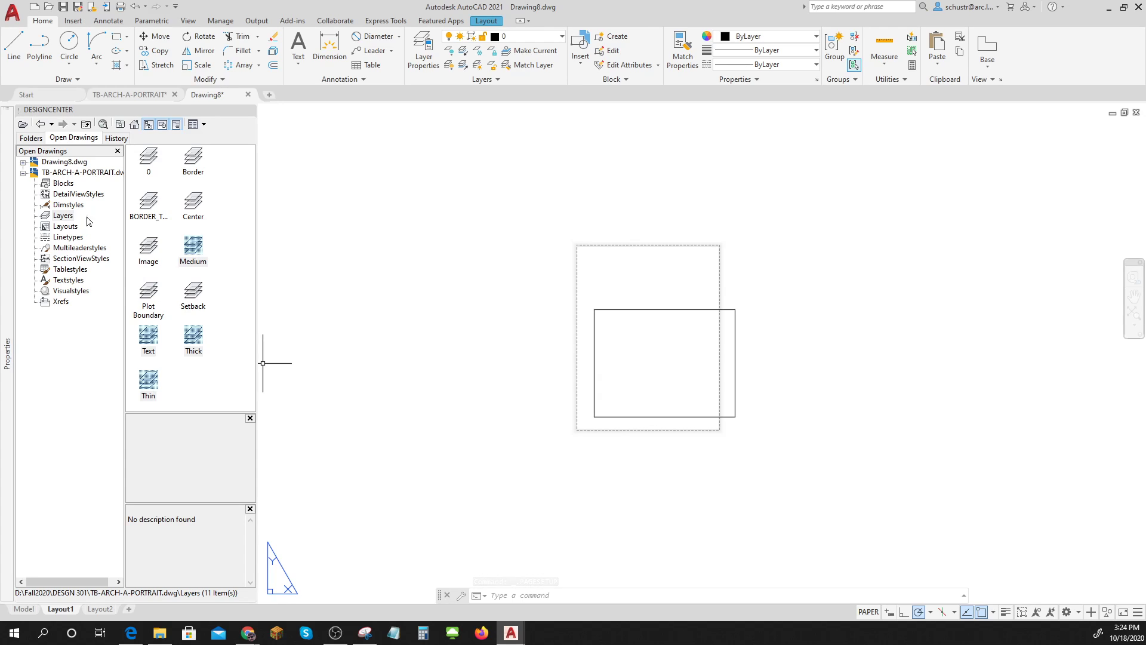
pyautogui.click(60, 184)
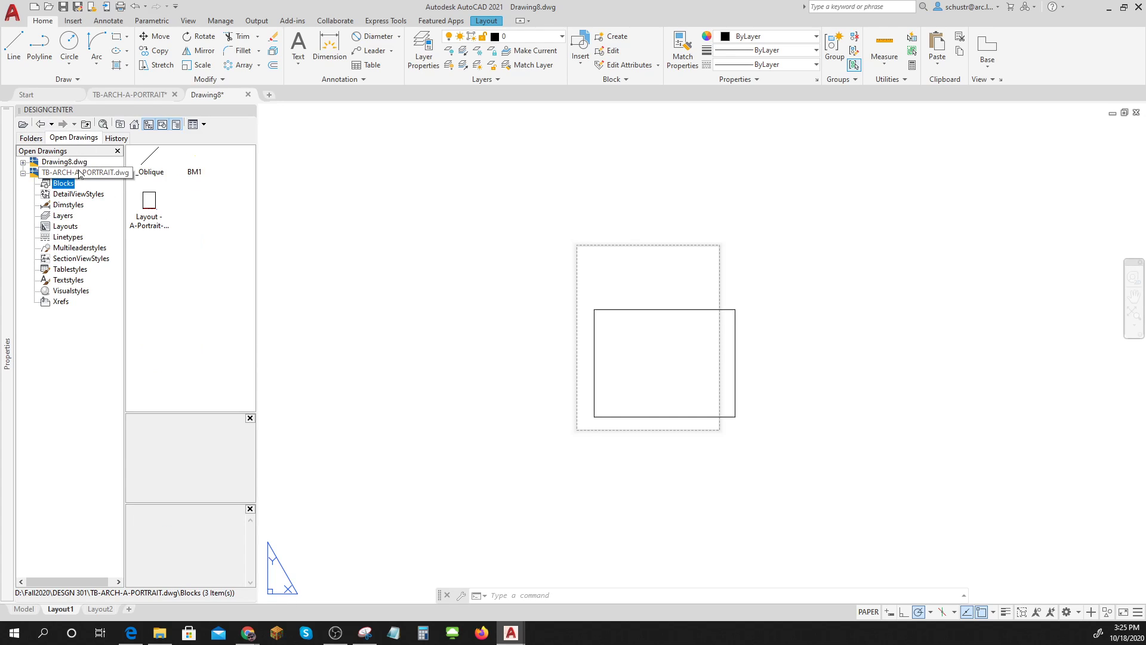
pyautogui.click(149, 212)
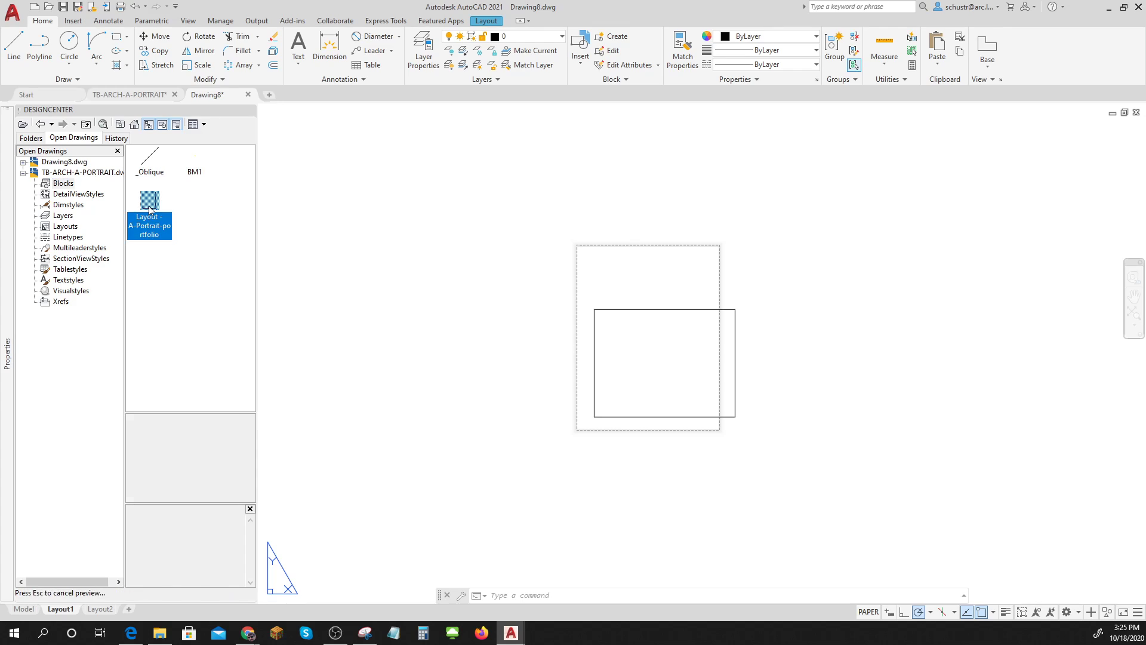
pyautogui.moveTo(149, 209)
pyautogui.mouseDown()
pyautogui.moveTo(301, 251)
pyautogui.moveTo(436, 317)
pyautogui.moveTo(577, 399)
pyautogui.moveTo(585, 430)
pyautogui.mouseUp()
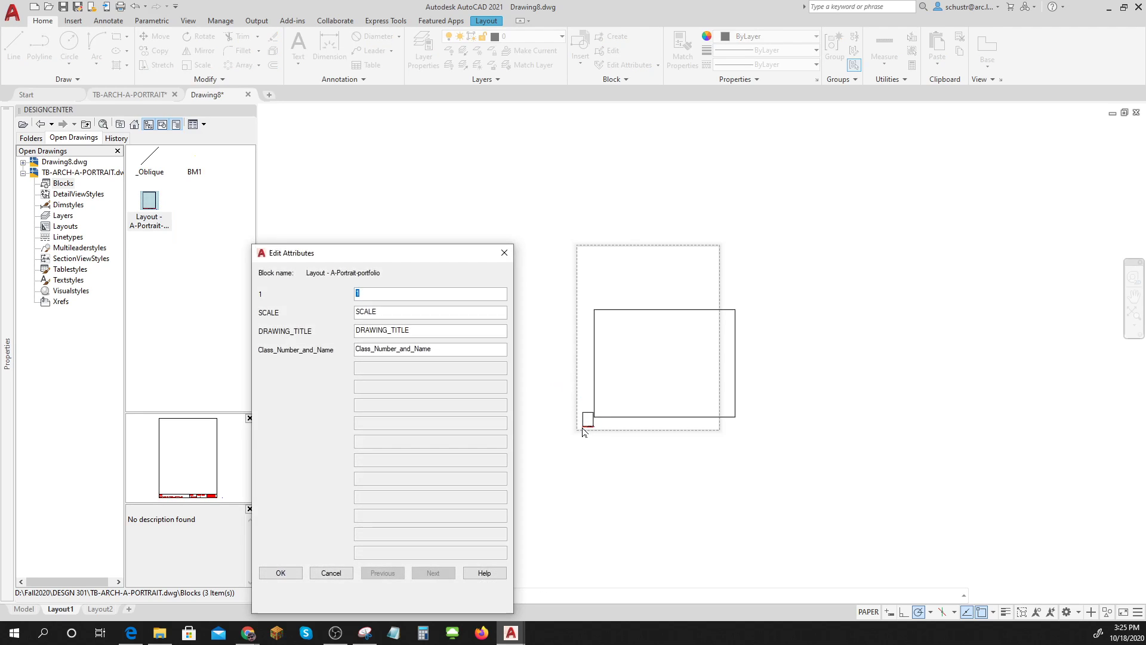
pyautogui.press('Tab')
pyautogui.write('non')
pyautogui.press('Tab')
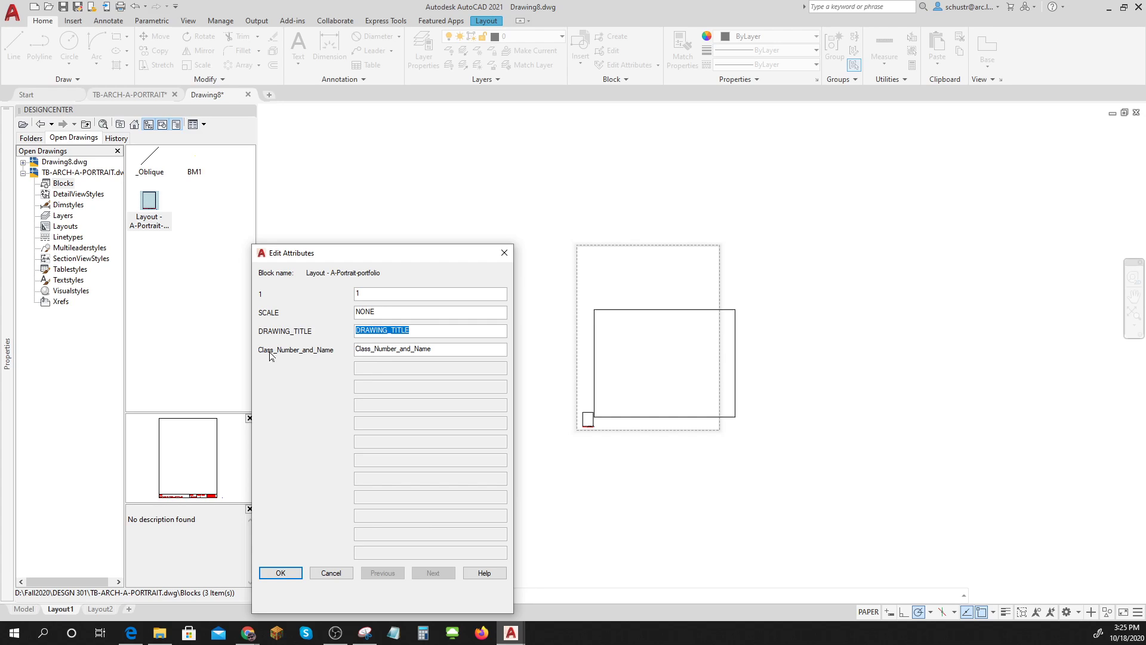
pyautogui.moveTo(432, 349); pyautogui.dragTo(281, 363)
pyautogui.write('DESGN 301 - SCHUSTER')
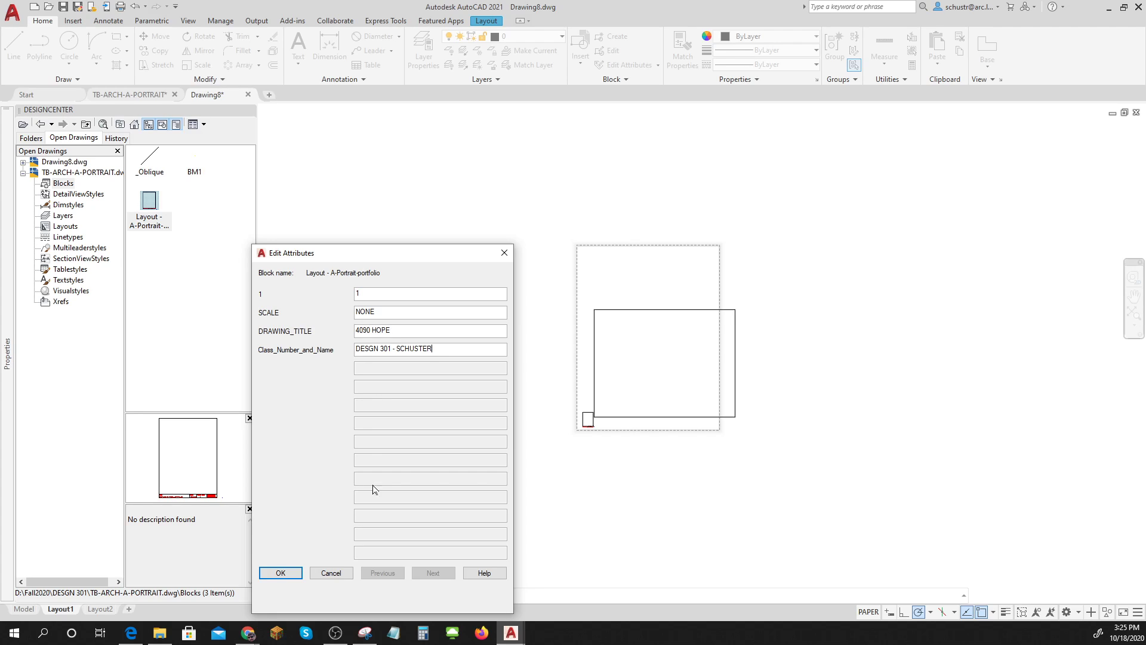
pyautogui.click(280, 573)
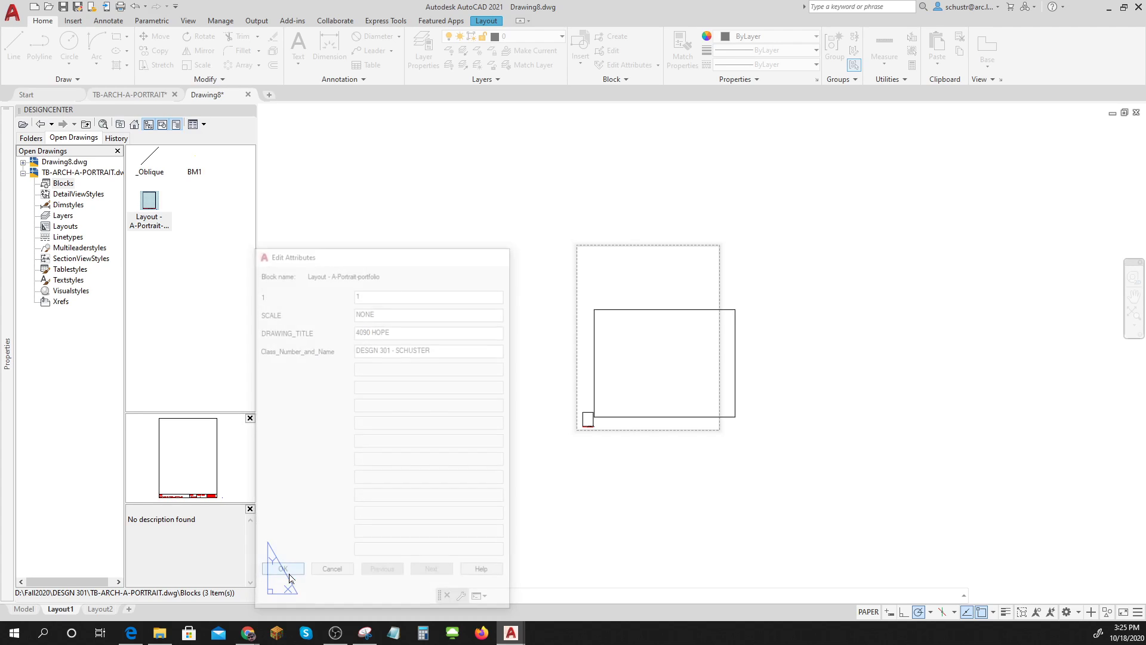
# Scale the title block up from its lower-left corner and move it within the sheet's printable area.
pyautogui.scroll(4, 608, 422)
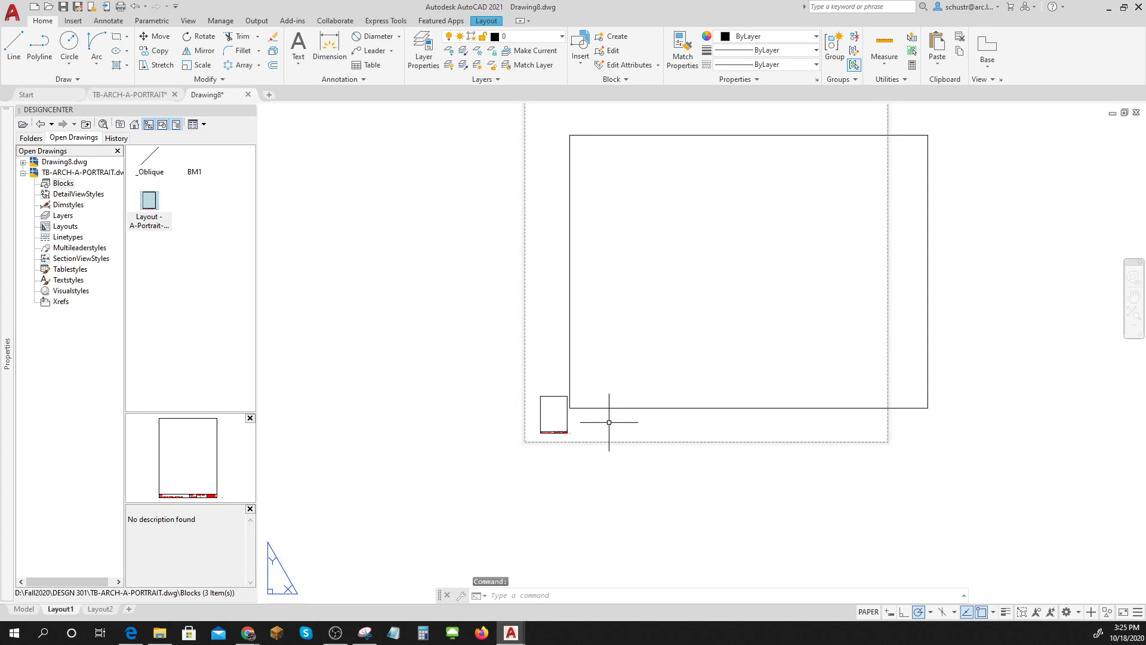
pyautogui.click(565, 411)
pyautogui.scroll(-4, 587, 408)
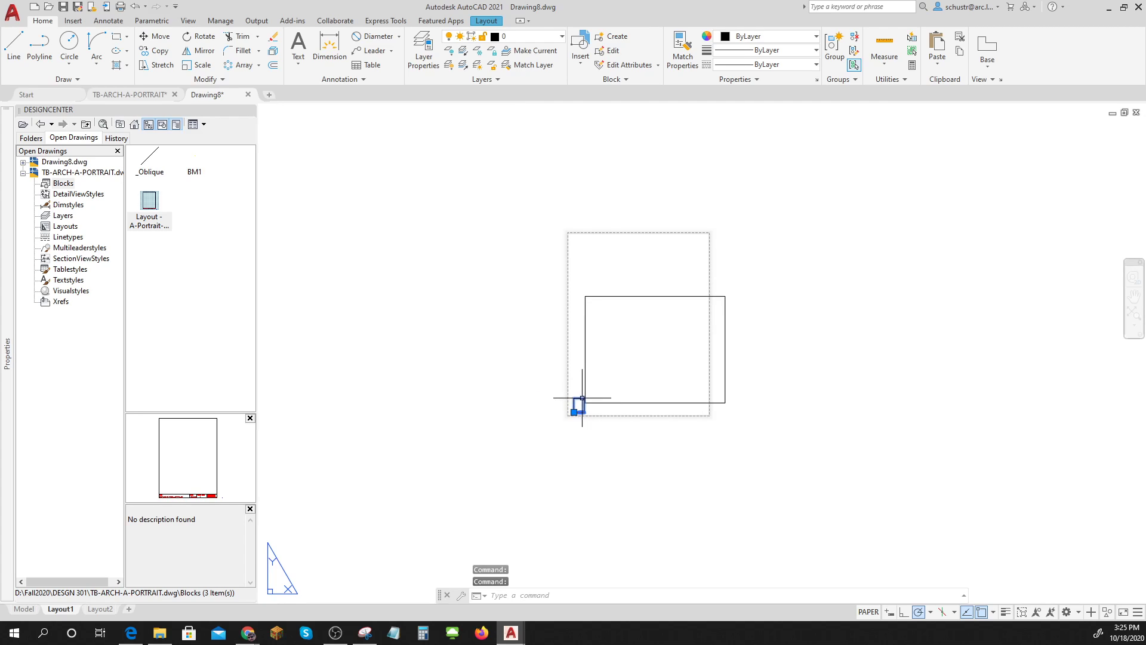
pyautogui.write('s')
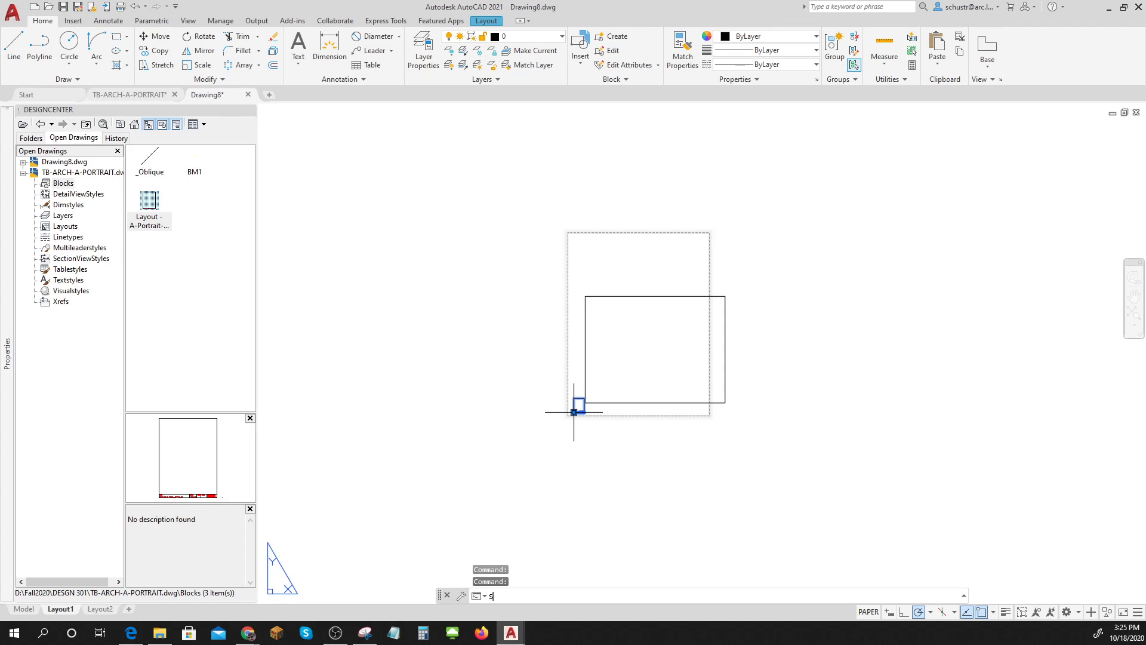
pyautogui.write('cale')
pyautogui.press('Return')
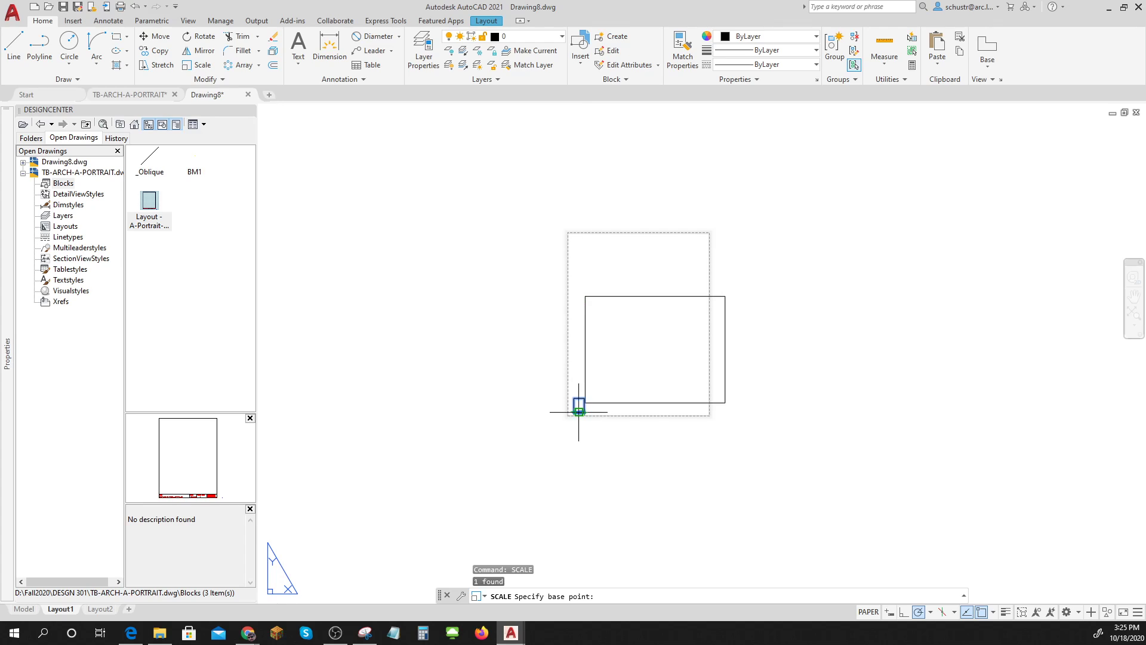
pyautogui.click(582, 411)
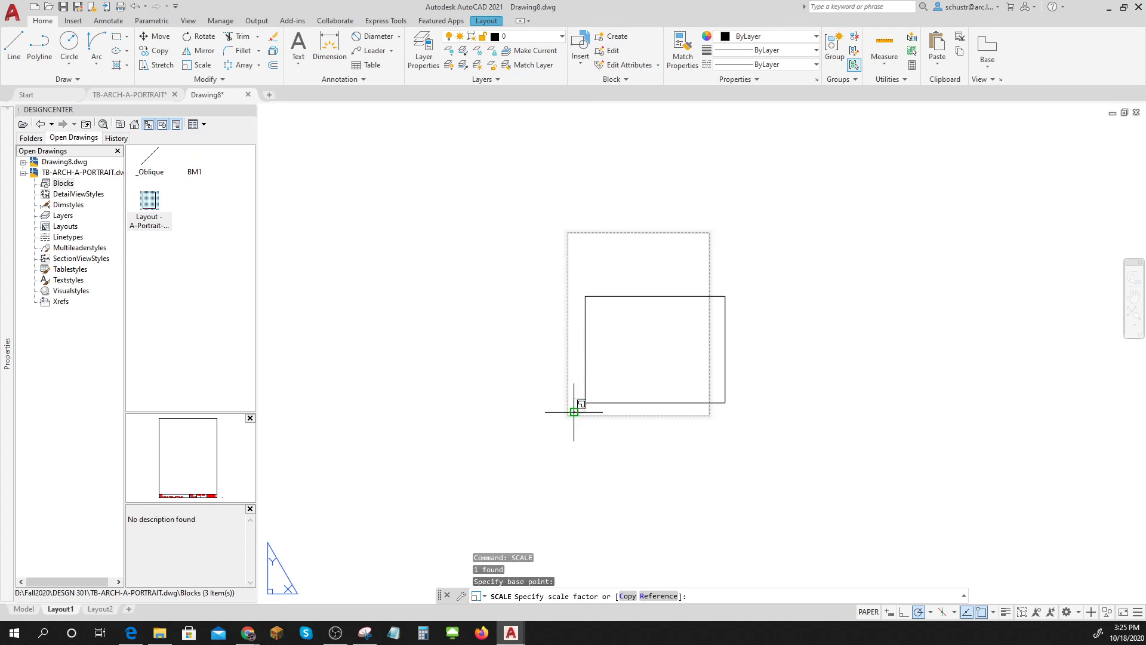
pyautogui.click(628, 345)
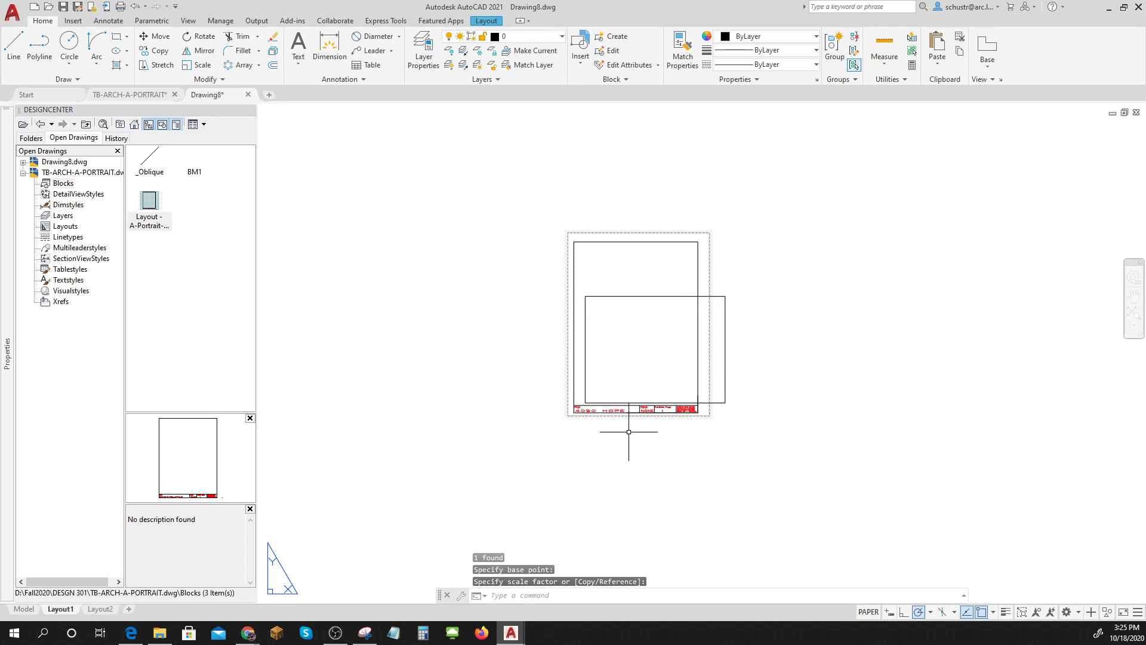
pyautogui.write('M')
pyautogui.press('Return')
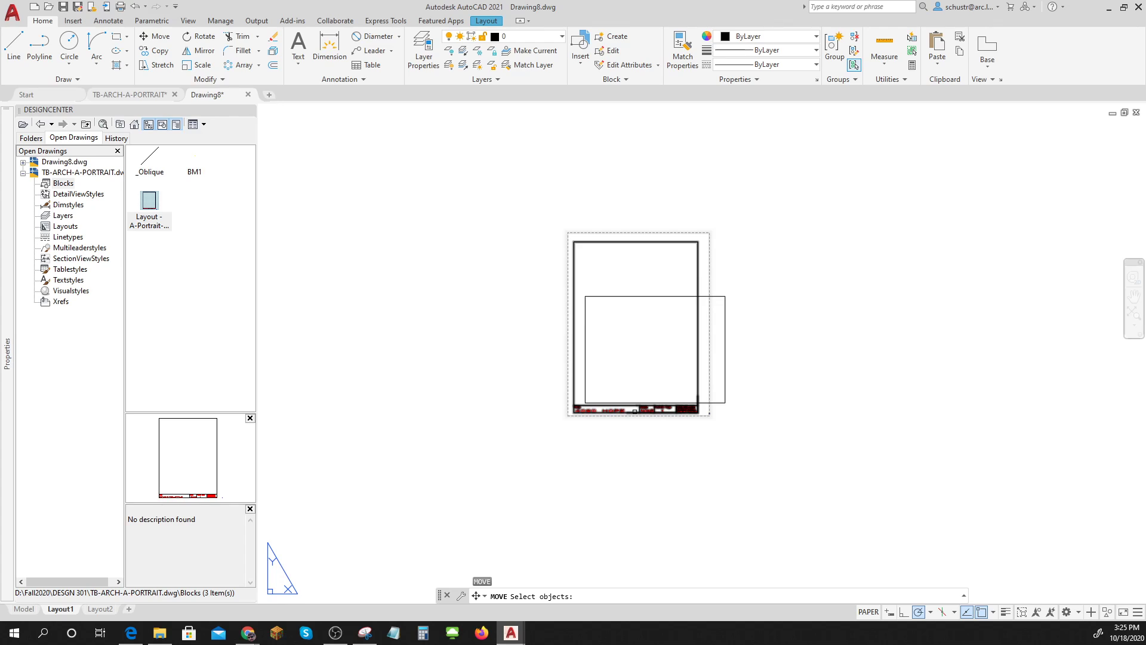
pyautogui.click(633, 418)
pyautogui.press('Return')
pyautogui.click(667, 440)
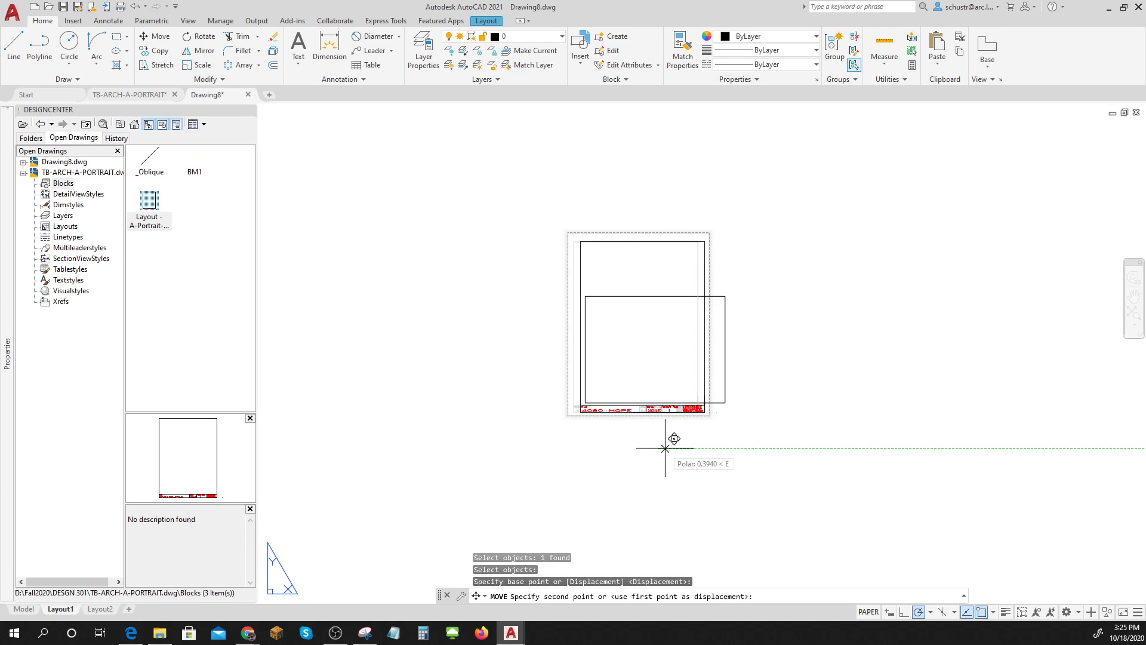
pyautogui.click(665, 448)
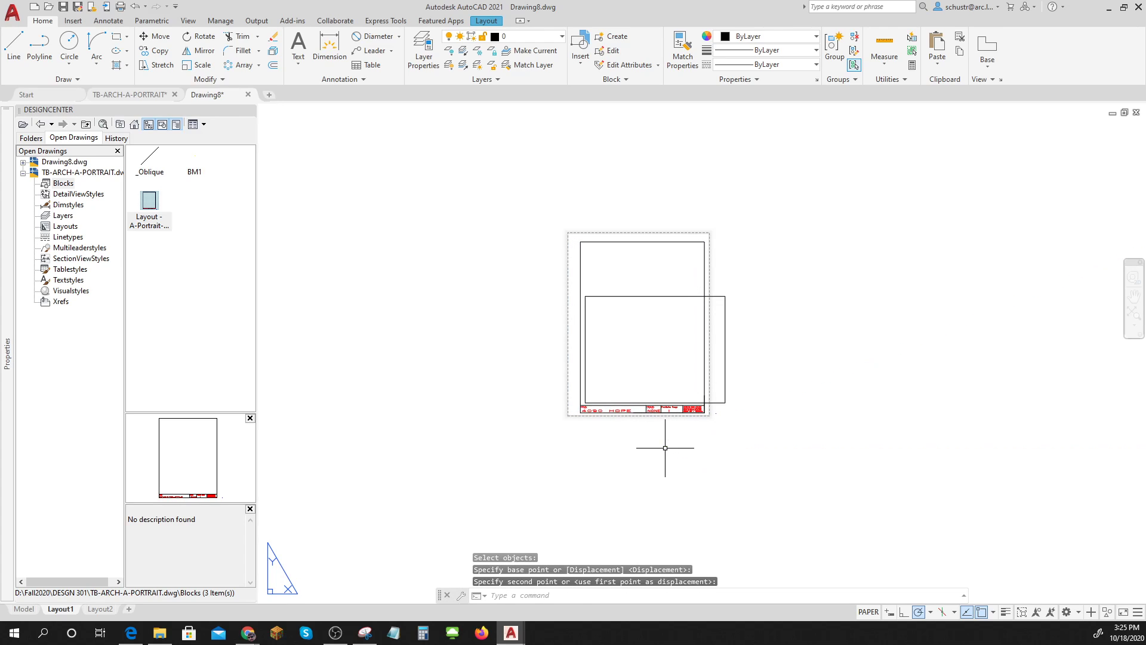
pyautogui.press('Escape')
pyautogui.press('Escape')
# Stretch the viewport's upper-left and lower-right corners to the title block border corners.
pyautogui.click(725, 397)
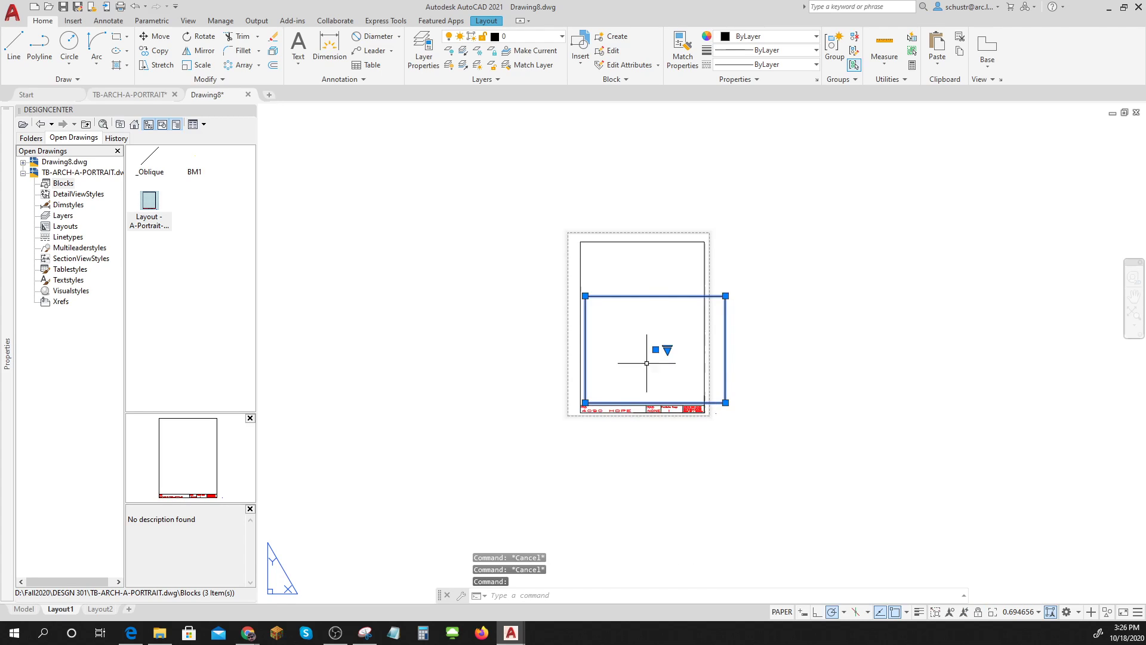
pyautogui.scroll(5, 582, 286)
pyautogui.click(587, 336)
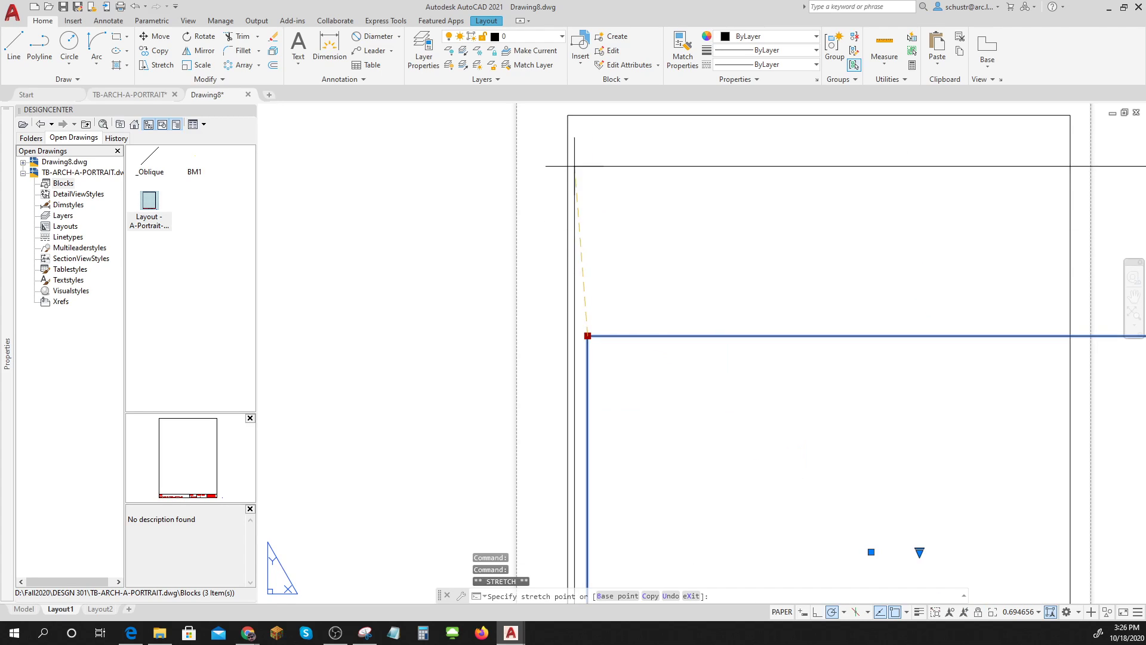
pyautogui.click(568, 115)
pyautogui.scroll(-4, 572, 165)
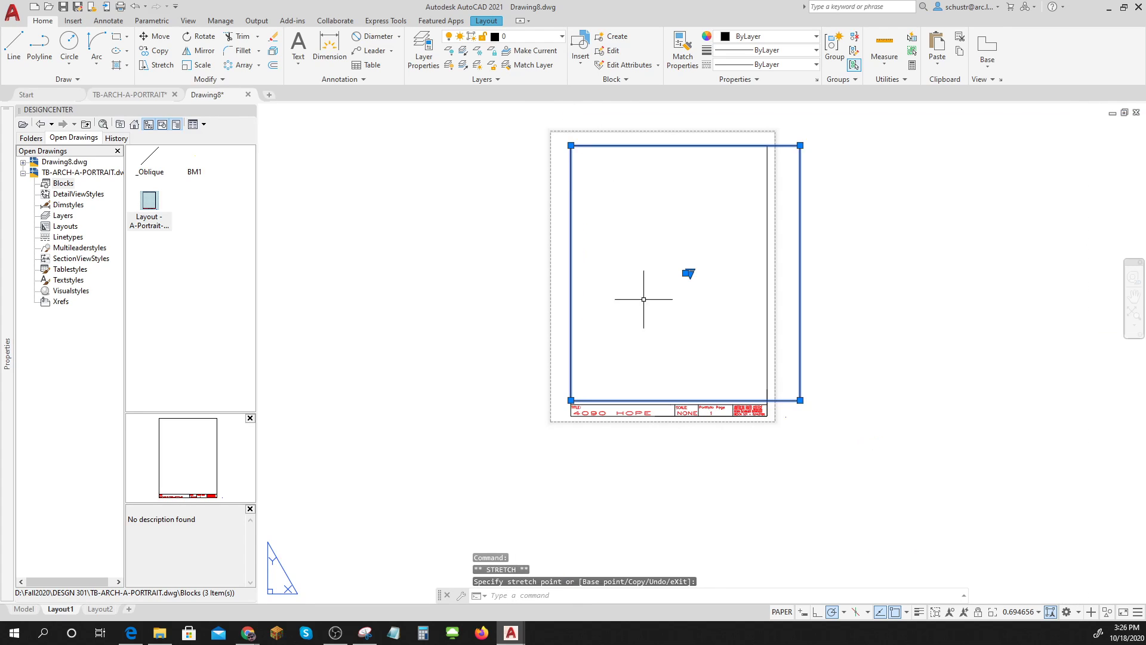
pyautogui.click(800, 400)
pyautogui.scroll(6, 794, 408)
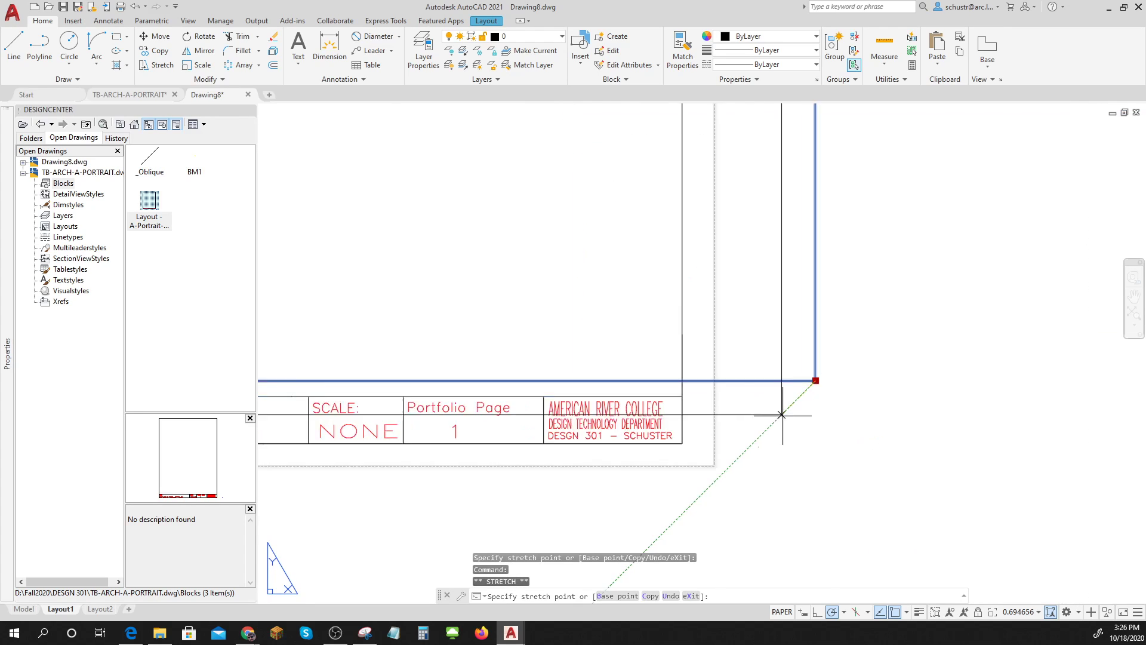
pyautogui.click(623, 385)
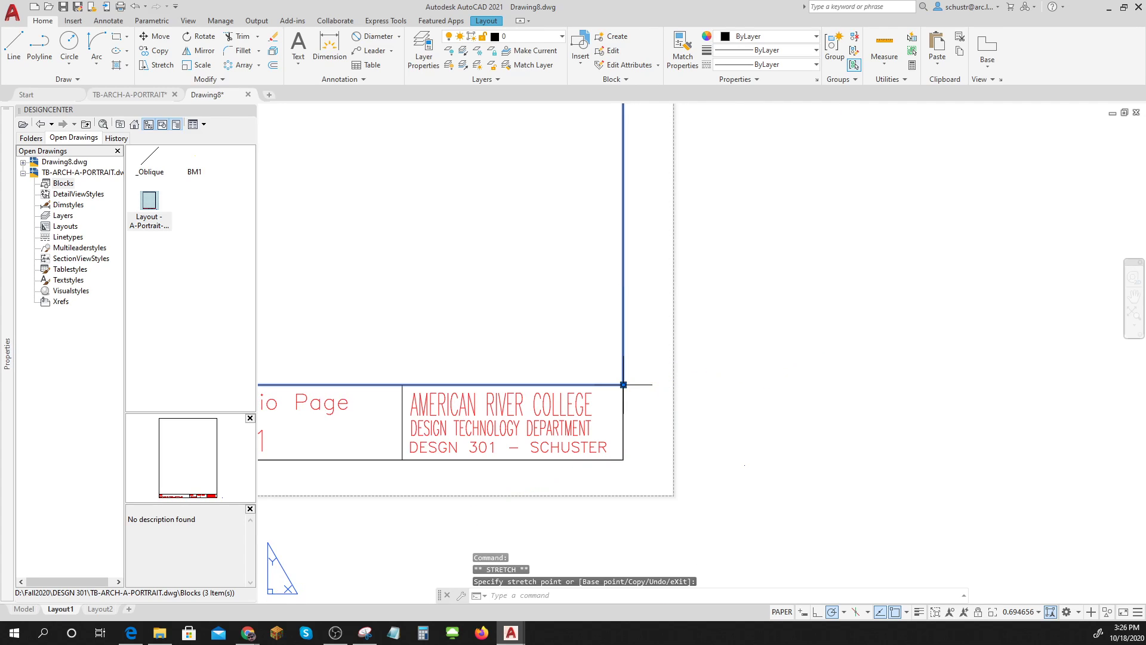
pyautogui.scroll(-5, 697, 392)
pyautogui.press('Escape')
pyautogui.press('Escape')
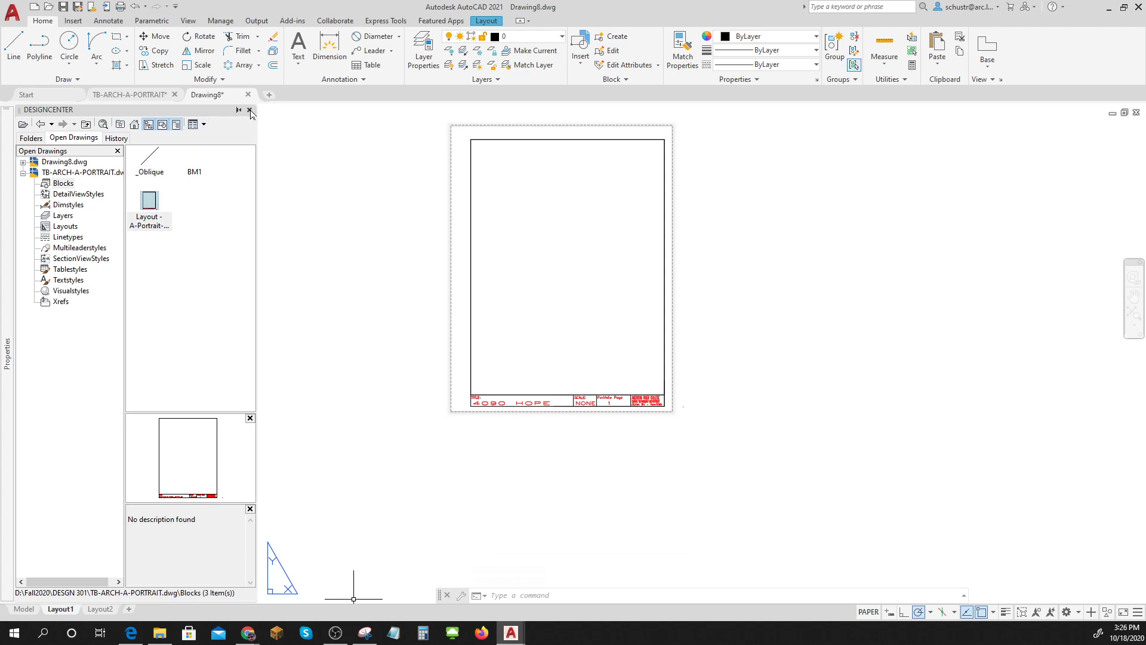
pyautogui.click(249, 109)
pyautogui.click(24, 608)
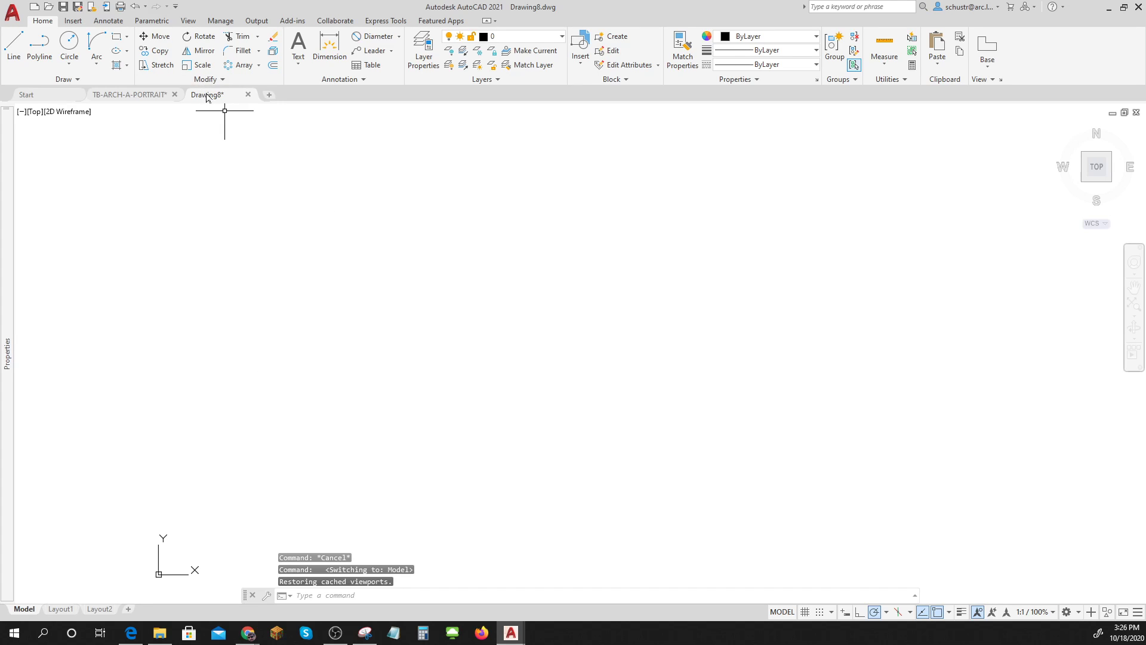
pyautogui.click(12, 18)
pyautogui.click(43, 157)
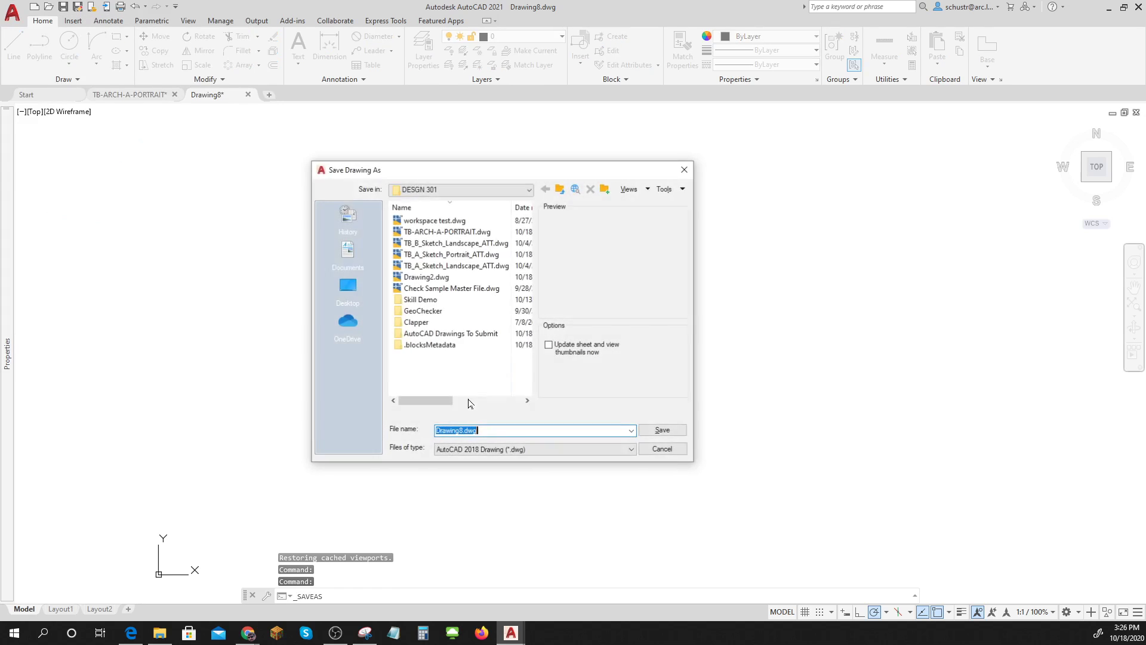
pyautogui.doubleClick(451, 334)
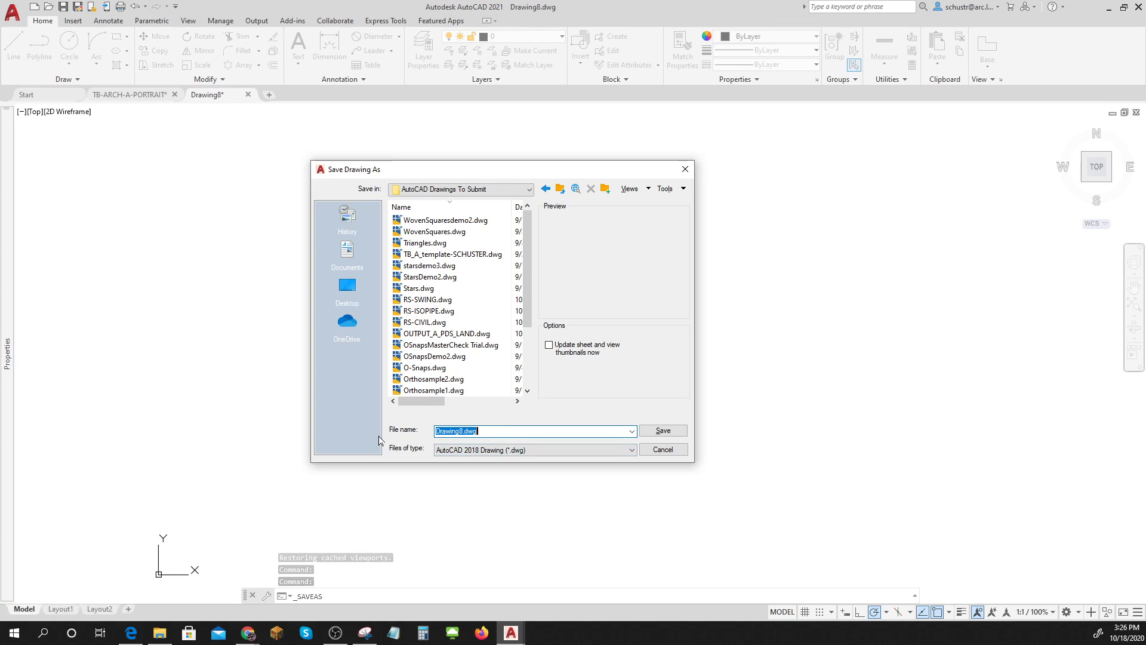
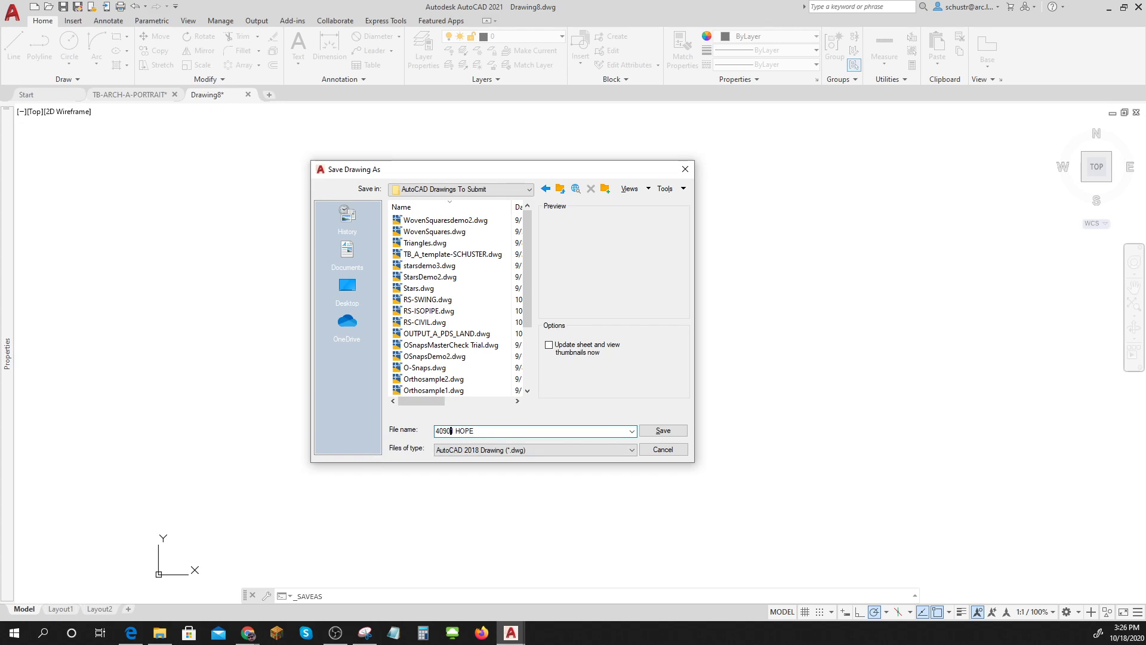
pyautogui.click(454, 431)
pyautogui.press('BackSpace')
pyautogui.click(642, 428)
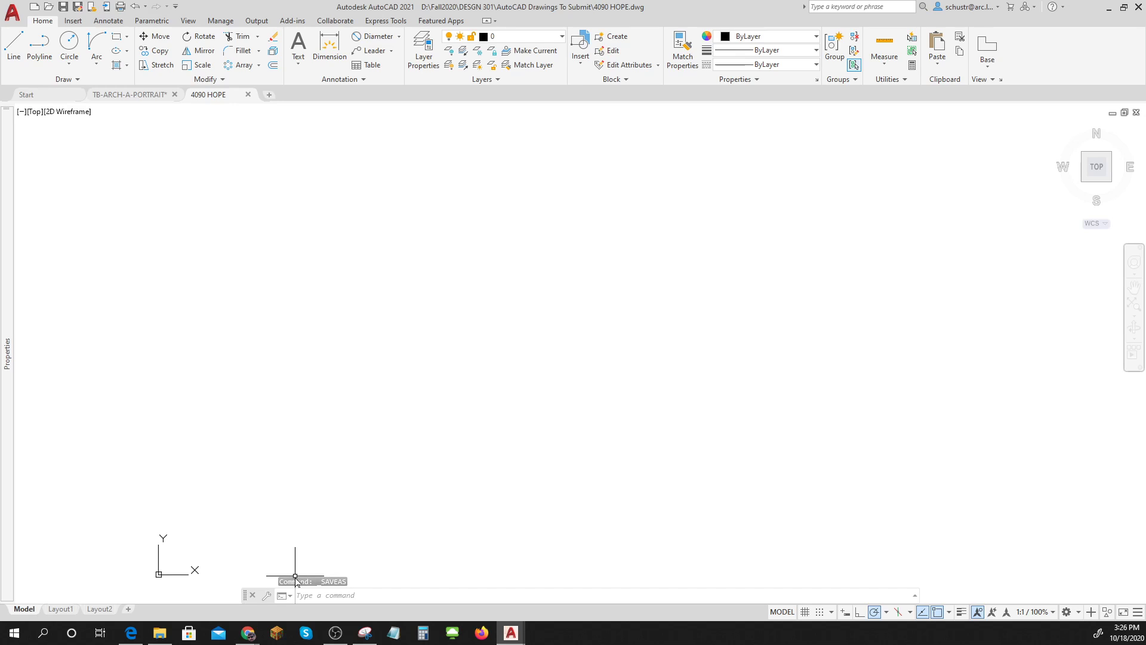
# Paste the parcel map screenshot with Ctrl+V and zoom in to read its four bearing notes.
pyautogui.hotkey('ctrl', 'v')
pyautogui.scroll(-4, 224, 539)
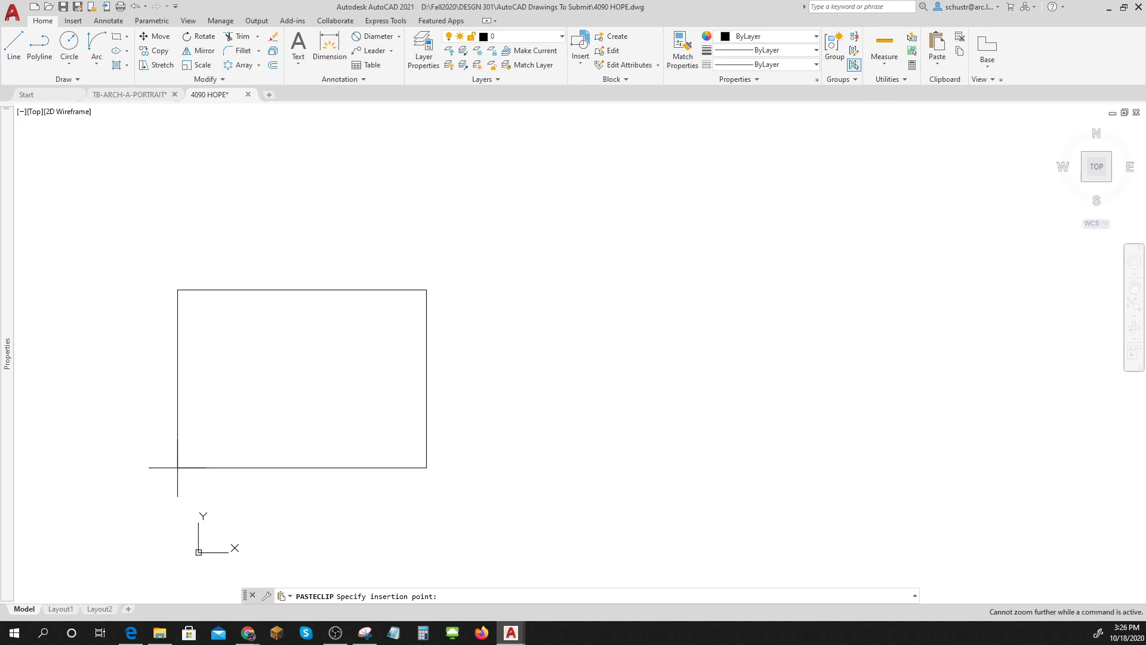
pyautogui.click(98, 431)
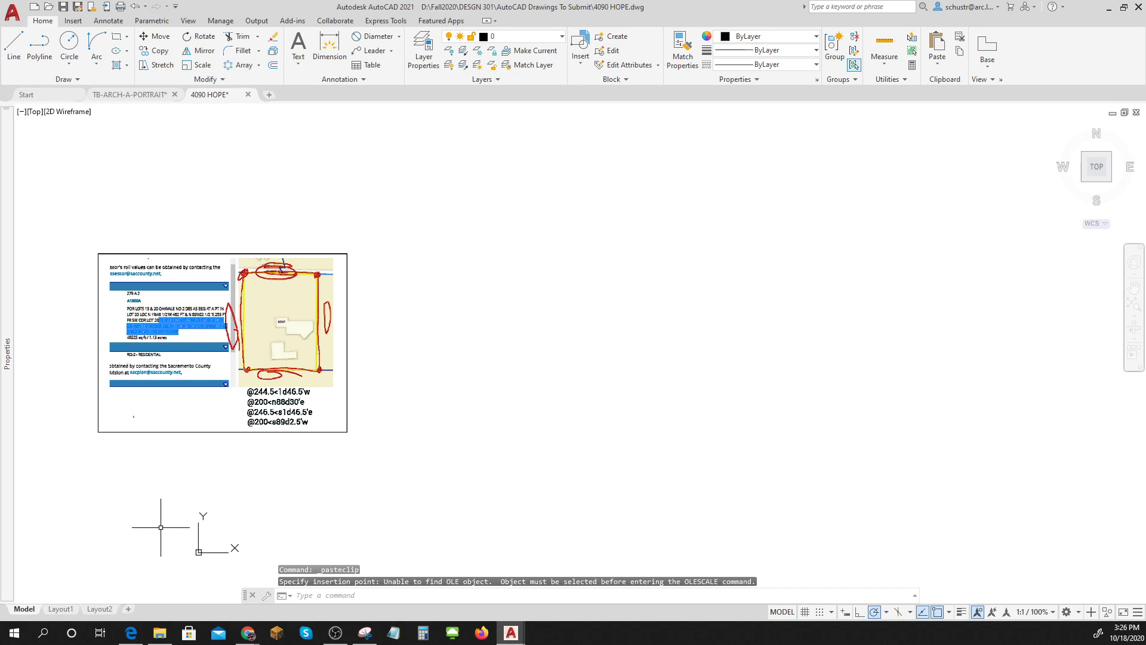
pyautogui.press('Escape')
pyautogui.press('Escape')
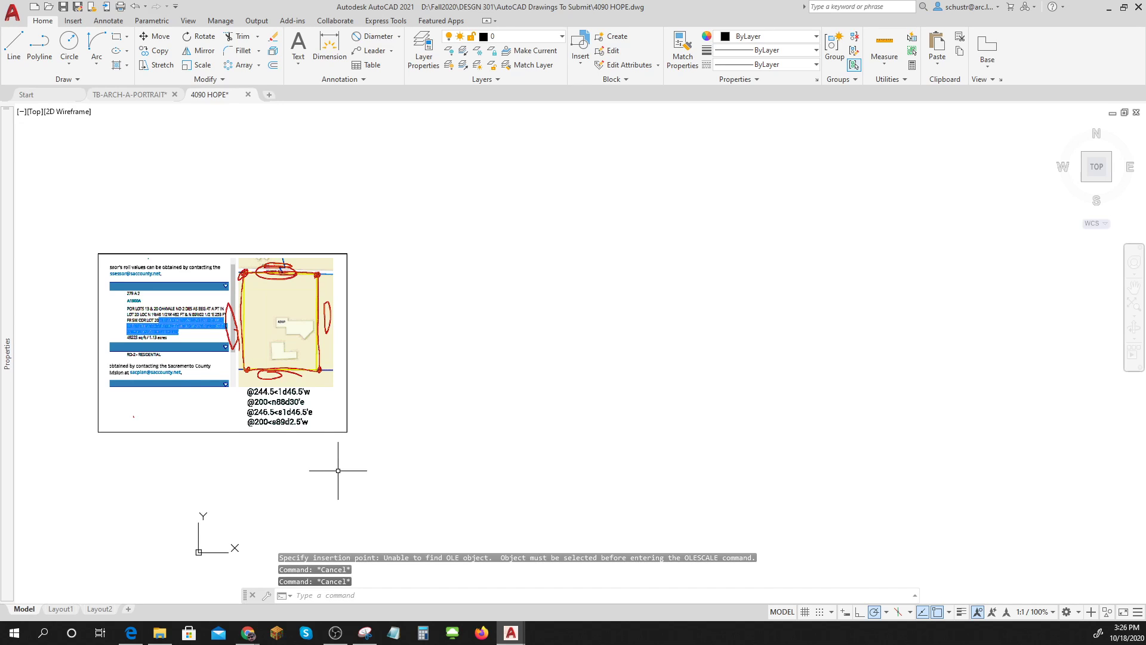
pyautogui.scroll(2, 327, 425)
pyautogui.scroll(2, 233, 356)
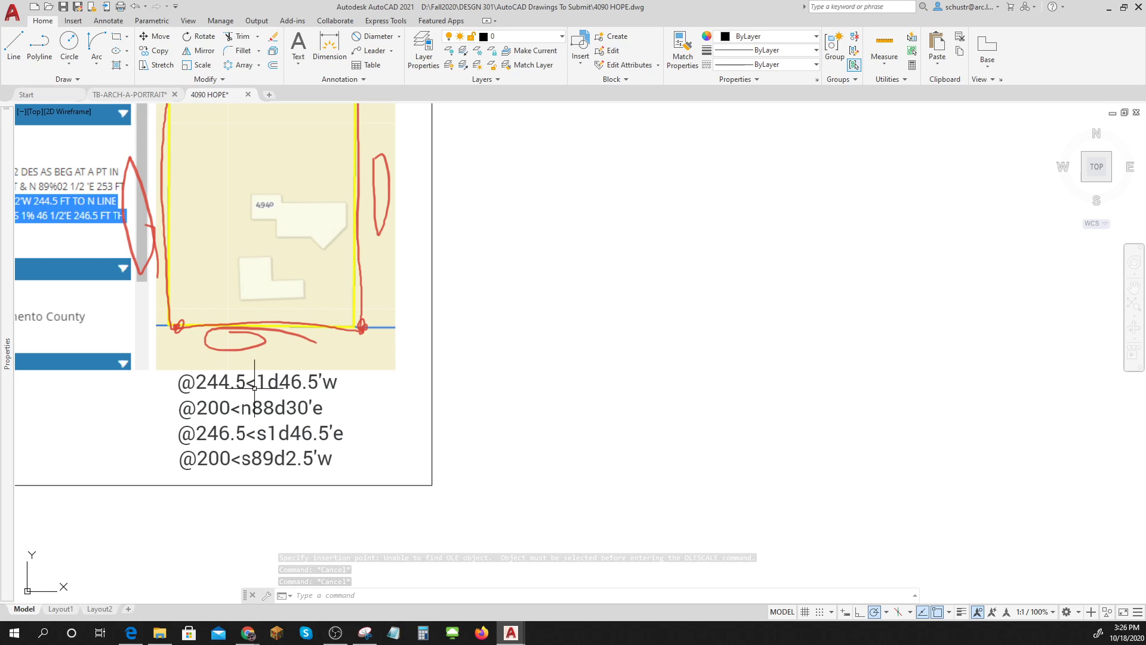
pyautogui.scroll(6, 258, 388)
pyautogui.scroll(2, 259, 391)
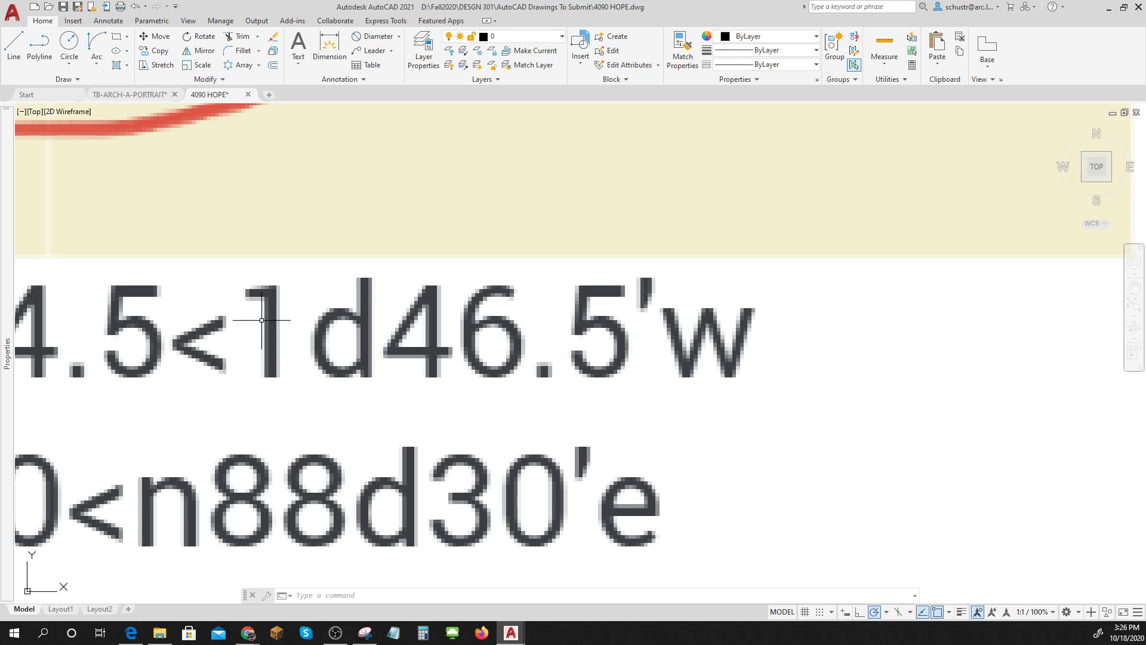
pyautogui.scroll(-5, 244, 357)
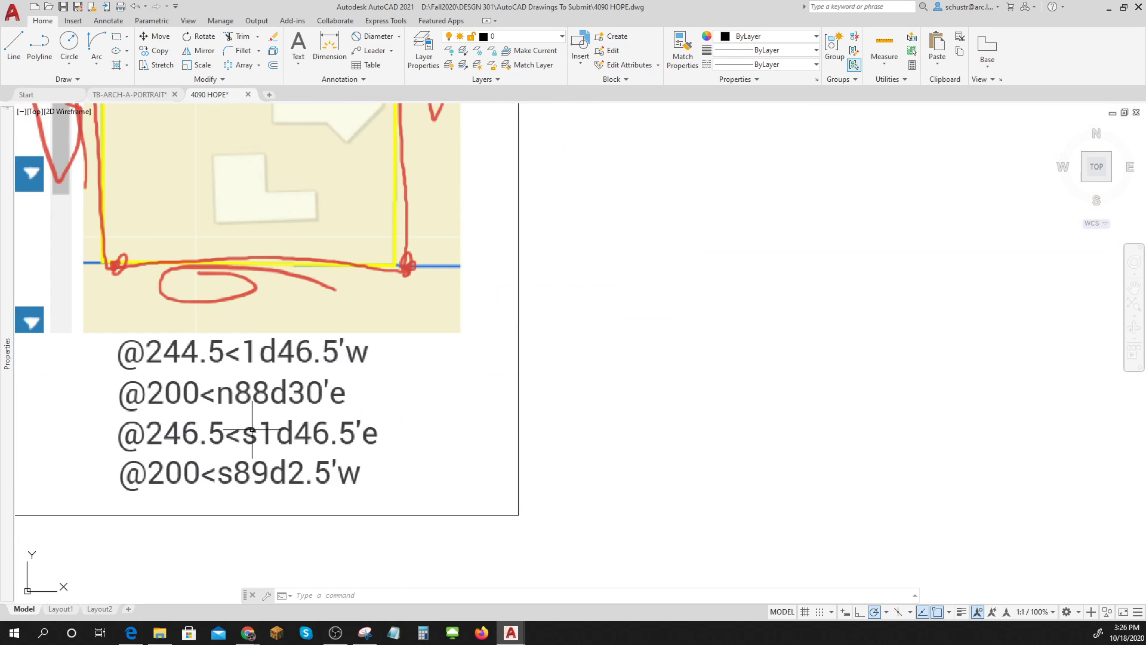
pyautogui.scroll(-4, 414, 363)
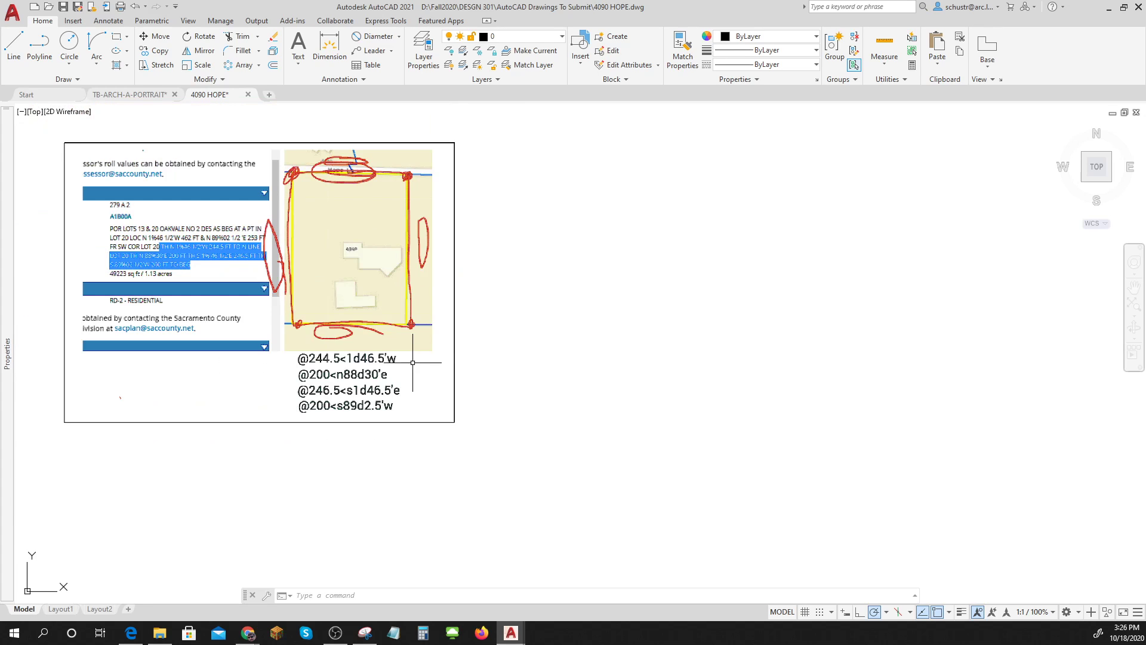
pyautogui.moveTo(527, 330); pyautogui.dragTo(519, 353, button='middle')
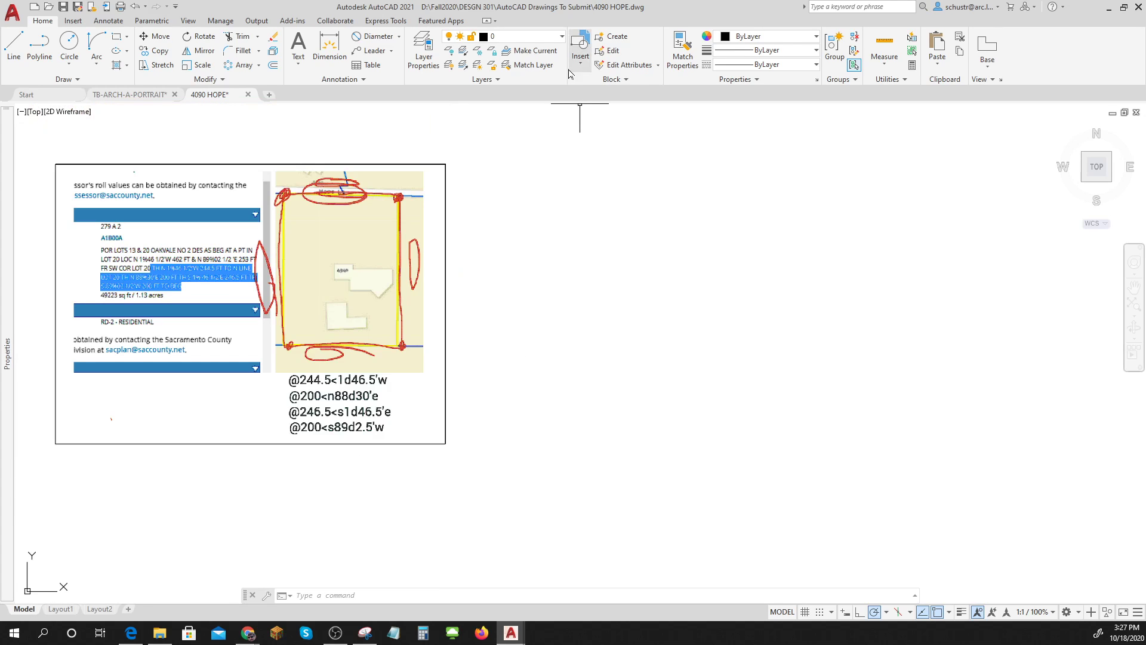
pyautogui.click(561, 38)
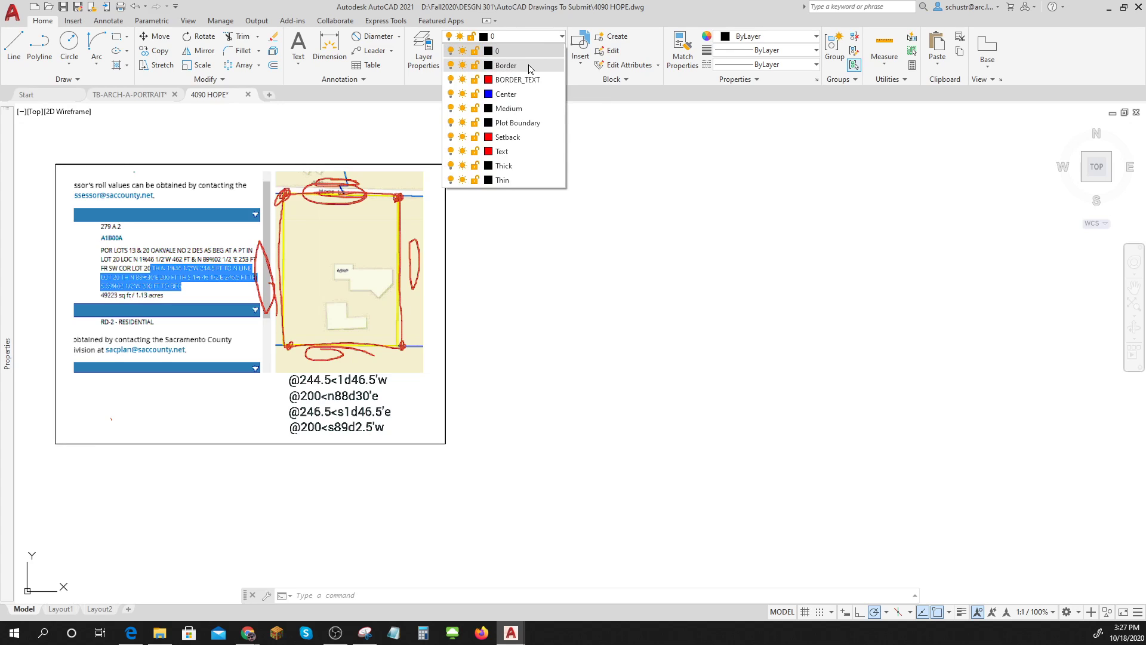
pyautogui.click(519, 127)
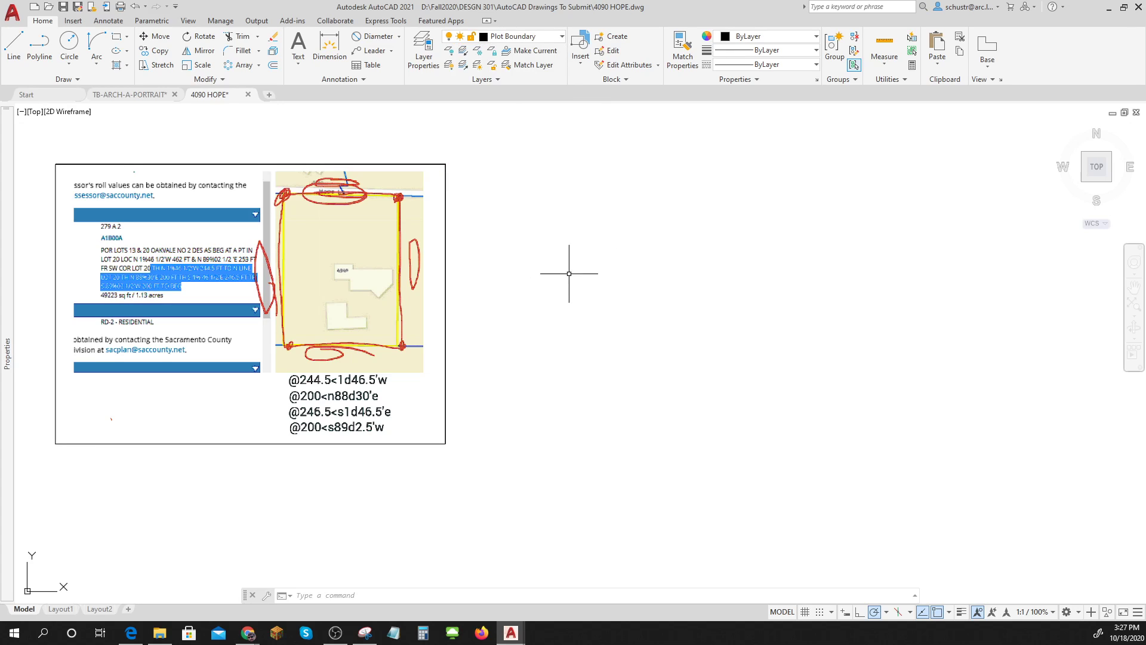
pyautogui.click(14, 43)
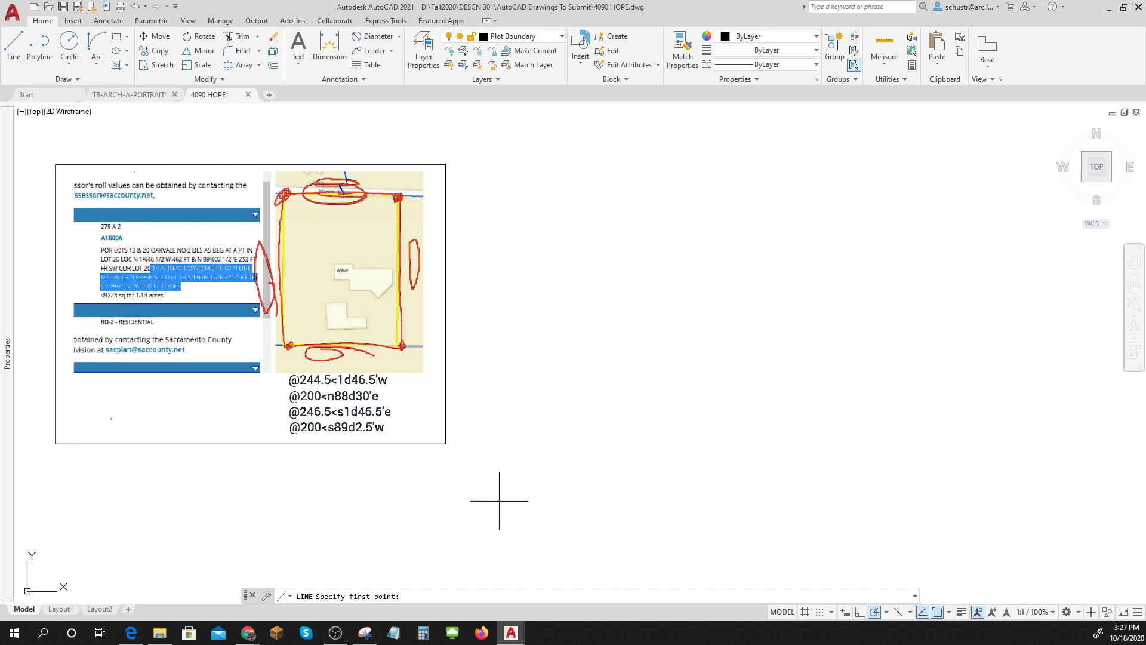
pyautogui.click(510, 530)
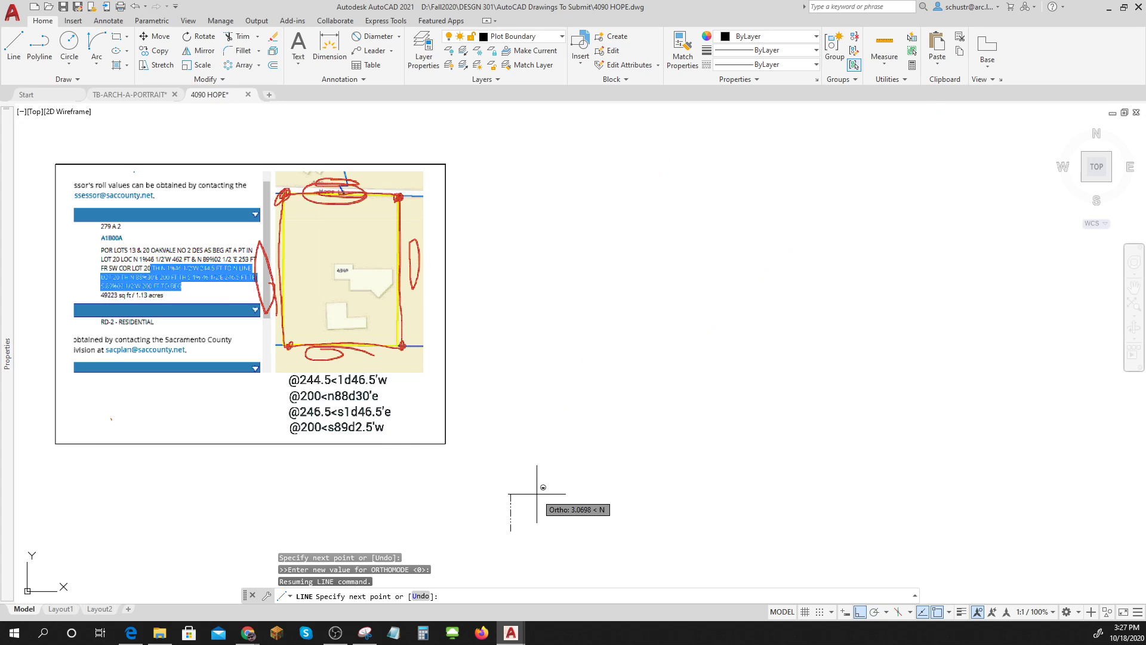
pyautogui.scroll(-2, 537, 494)
pyautogui.write('@!2')
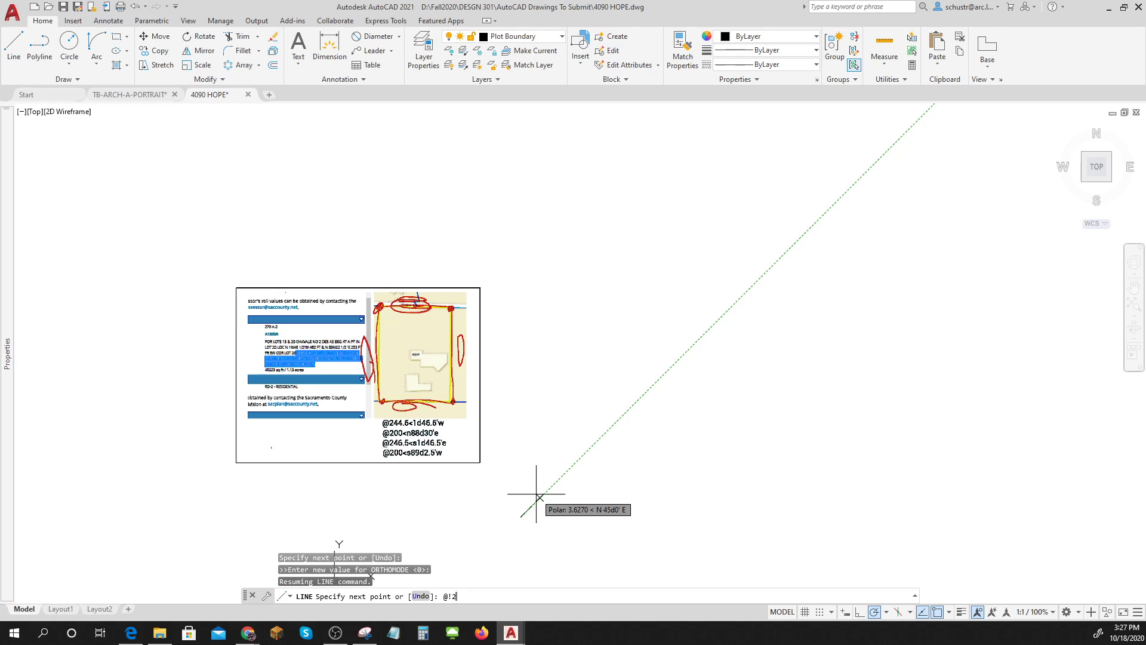
pyautogui.write("44.5<N1D46.5'W")
pyautogui.press('Return')
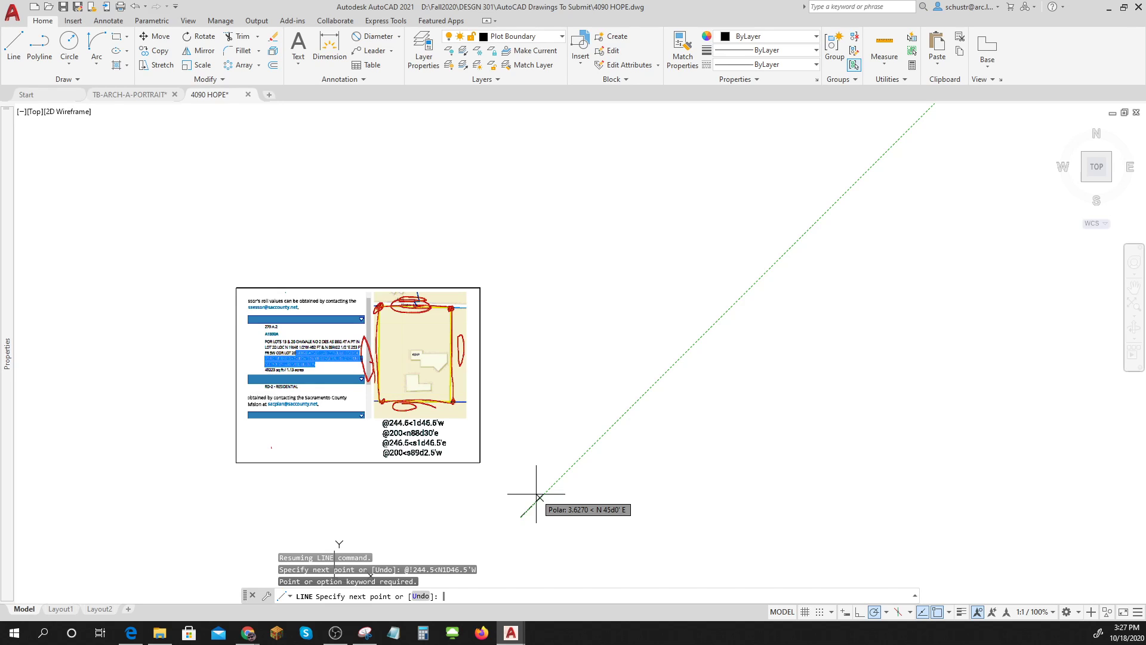
pyautogui.write("@244.5<N1D46.5'W")
pyautogui.press('Return')
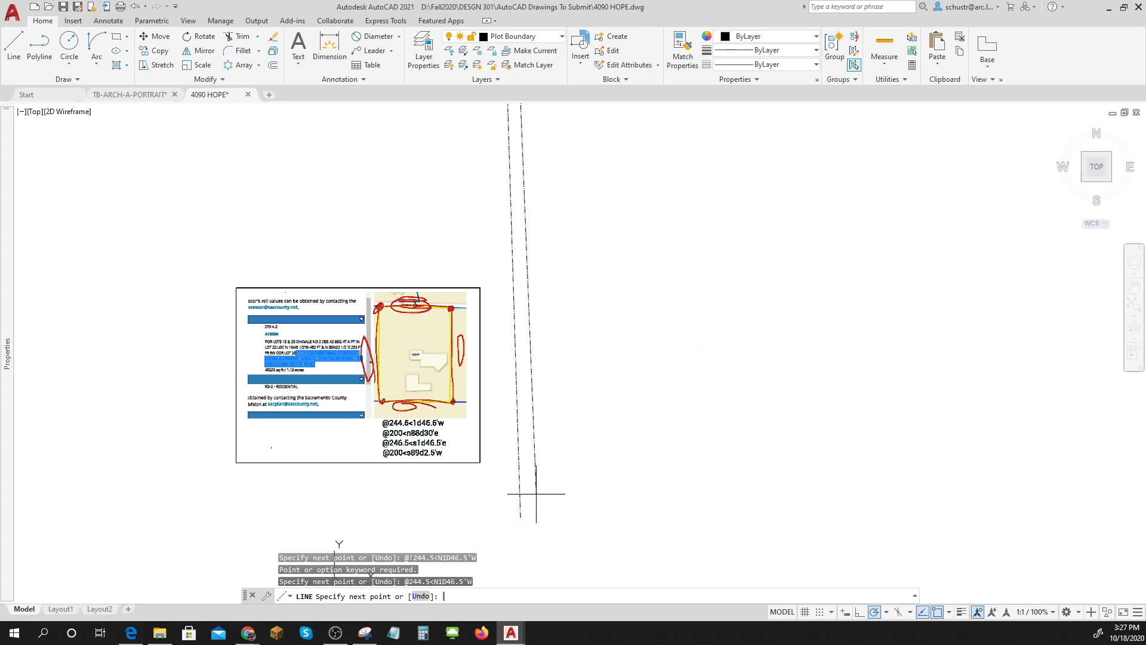
pyautogui.scroll(-2, 536, 494)
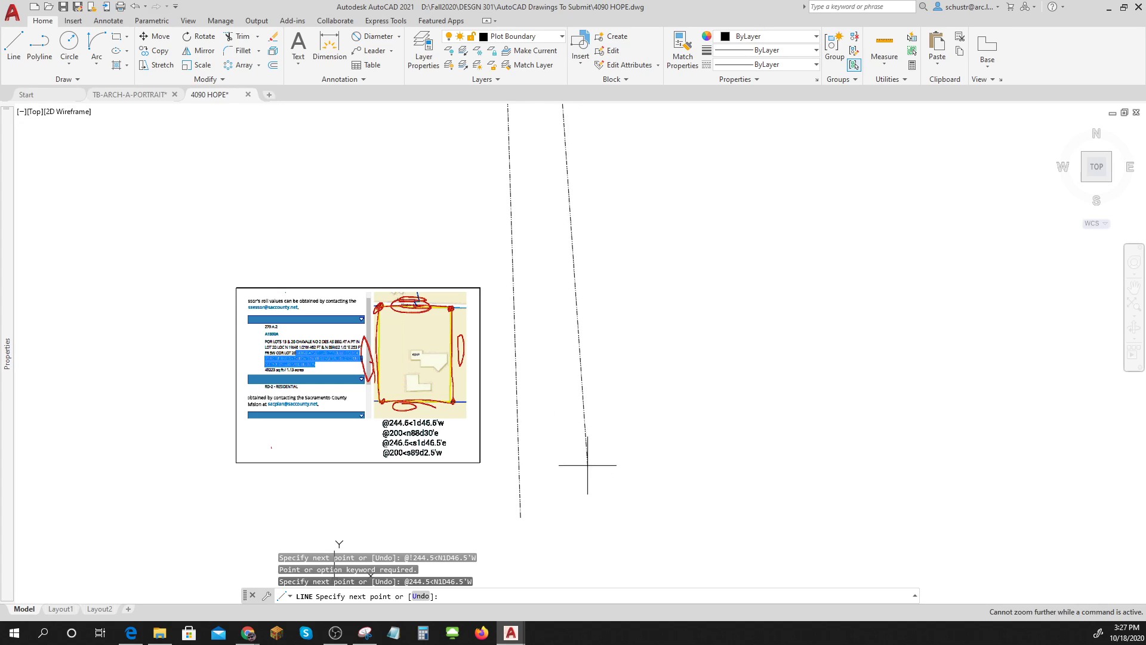
pyautogui.moveTo(597, 447); pyautogui.dragTo(589, 486, button='middle')
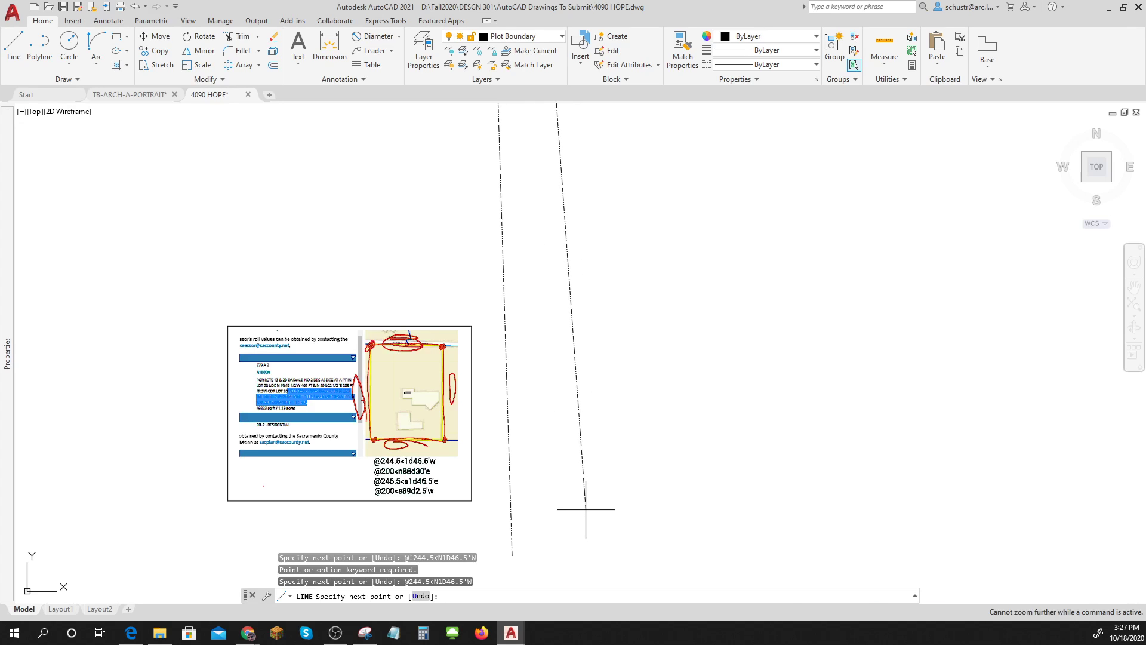
pyautogui.press('Return')
# Grip-enlarge the reference image and move it up-left beside the new line.
pyautogui.scroll(-8, 586, 509)
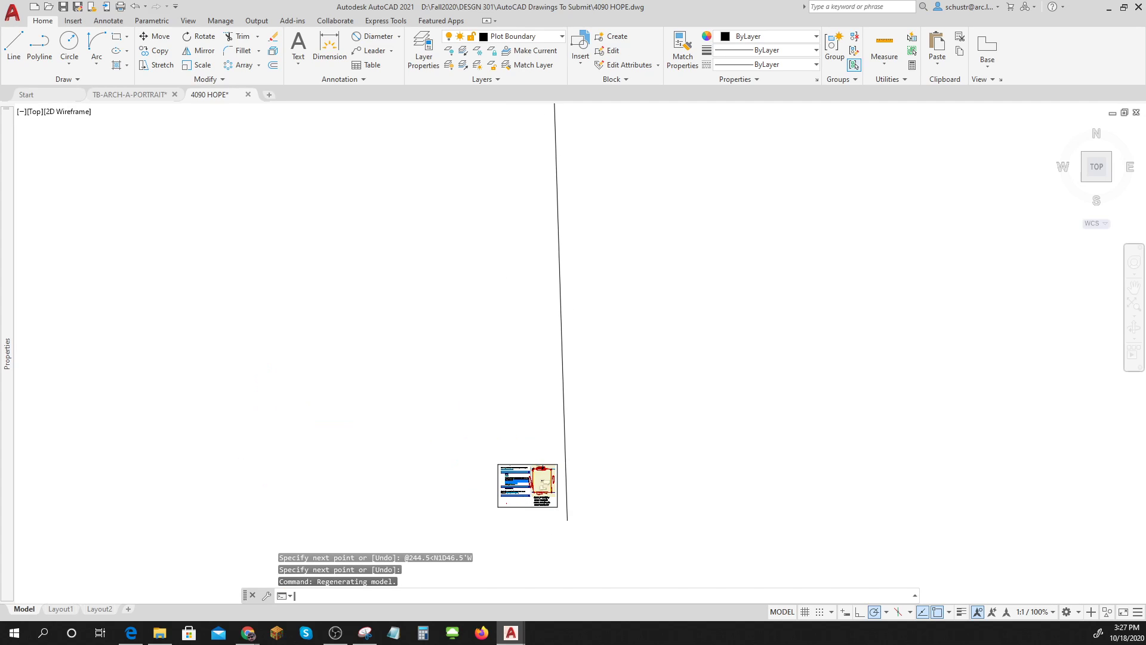
pyautogui.click(541, 507)
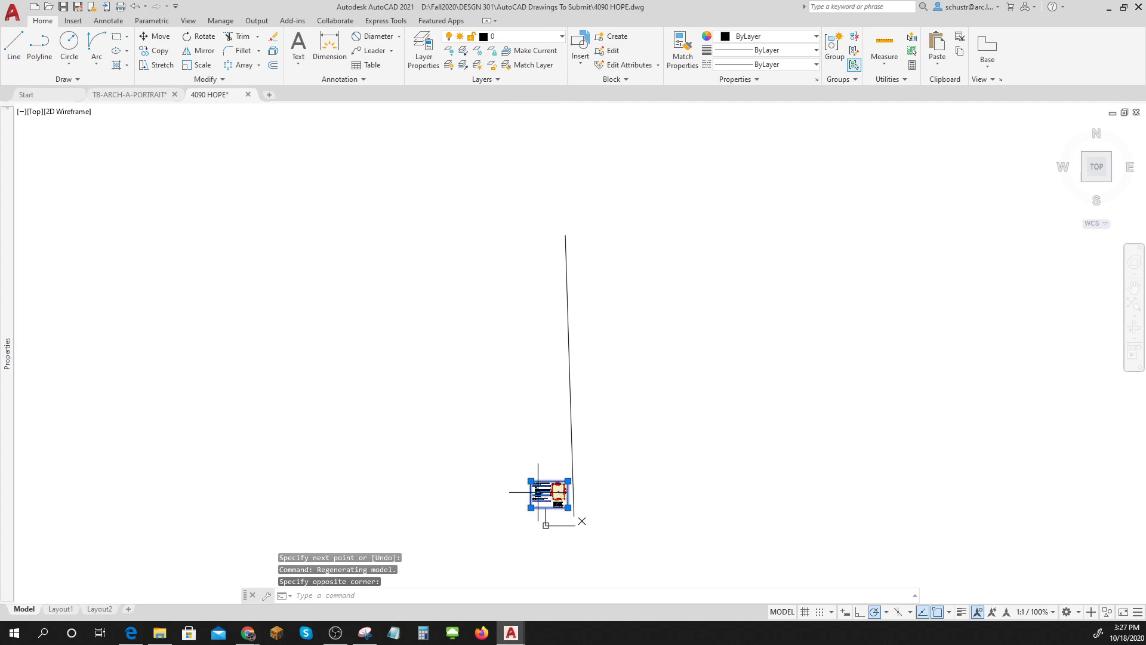
pyautogui.click(531, 481)
pyautogui.click(379, 306)
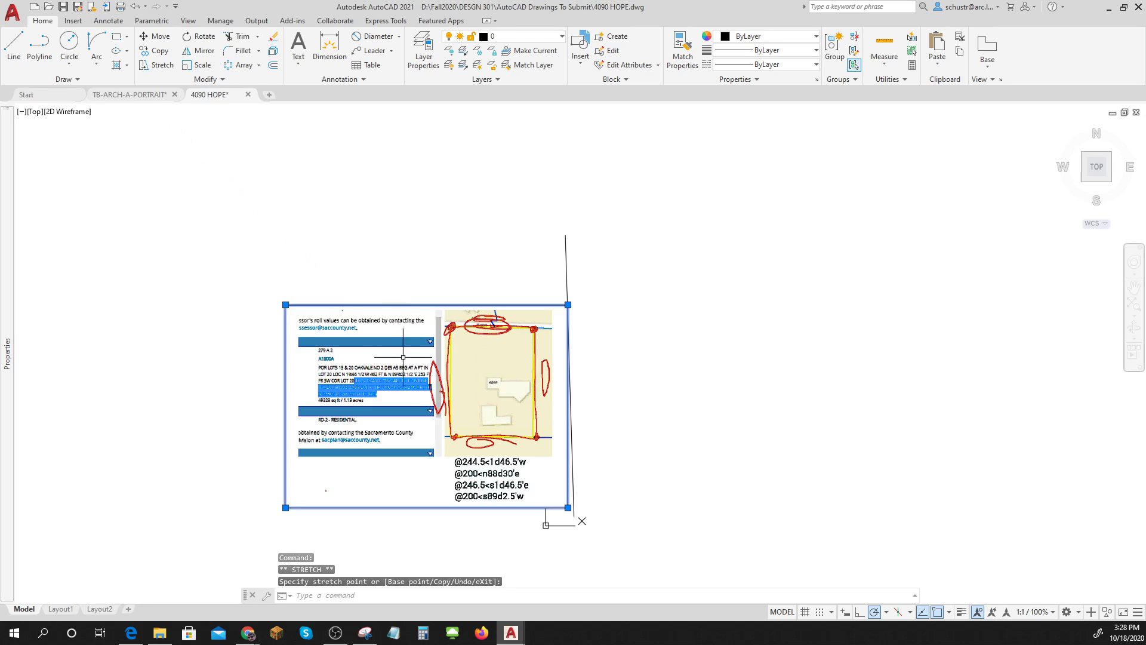
pyautogui.press('Escape')
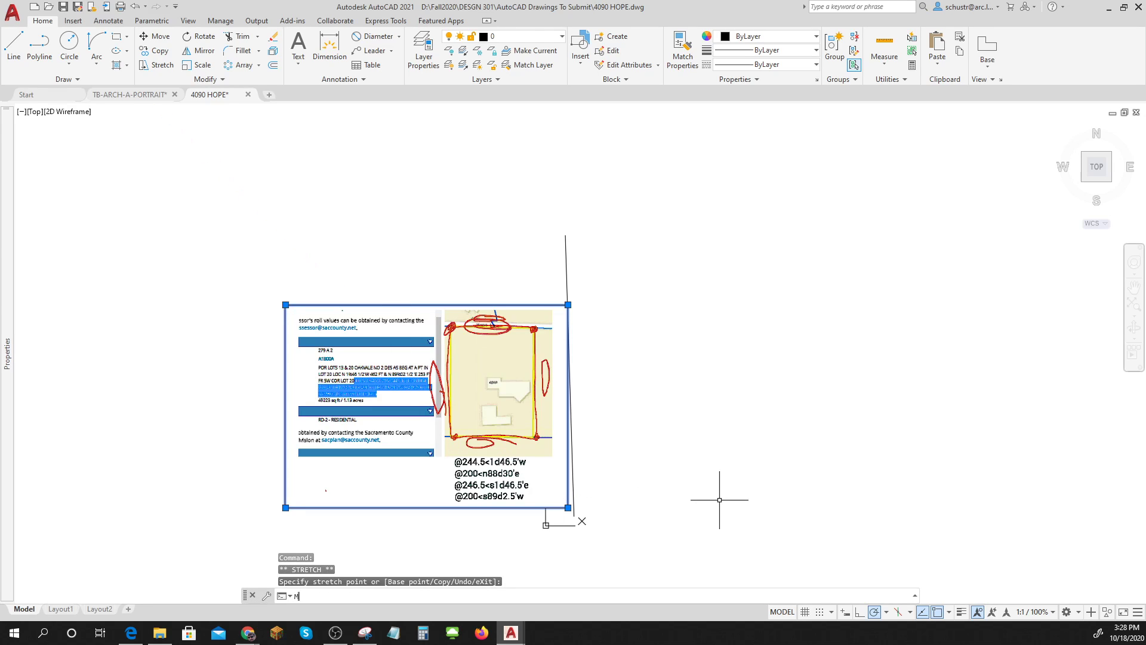
pyautogui.write('m')
pyautogui.press('Return')
pyautogui.click(761, 510)
pyautogui.click(730, 435)
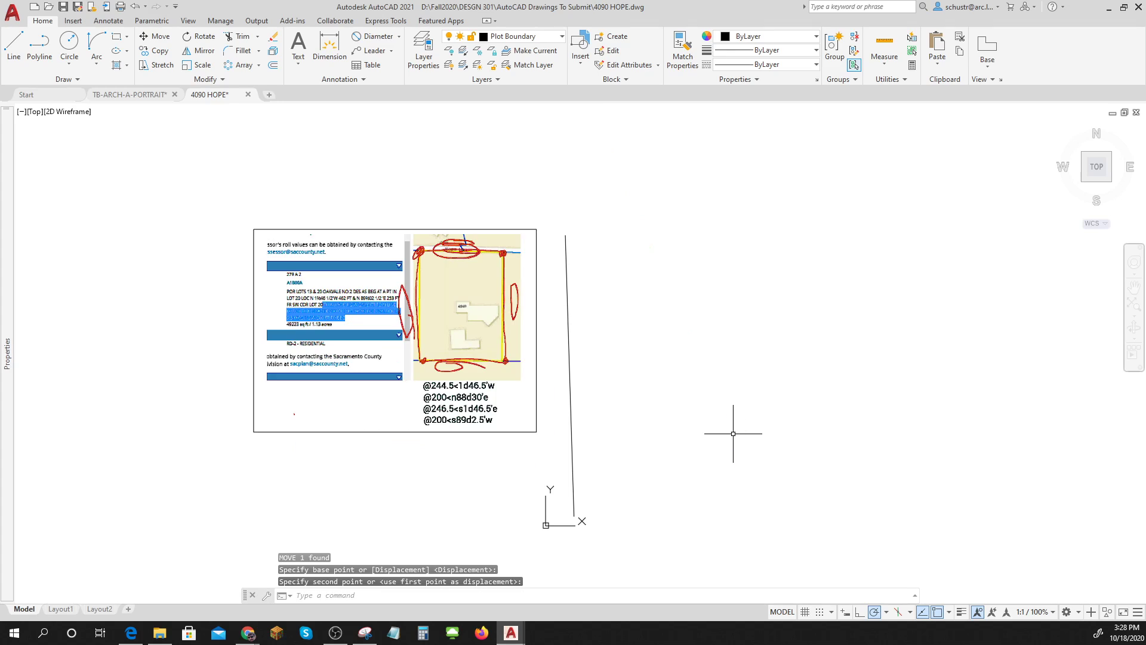
pyautogui.press('Escape')
pyautogui.press('Escape')
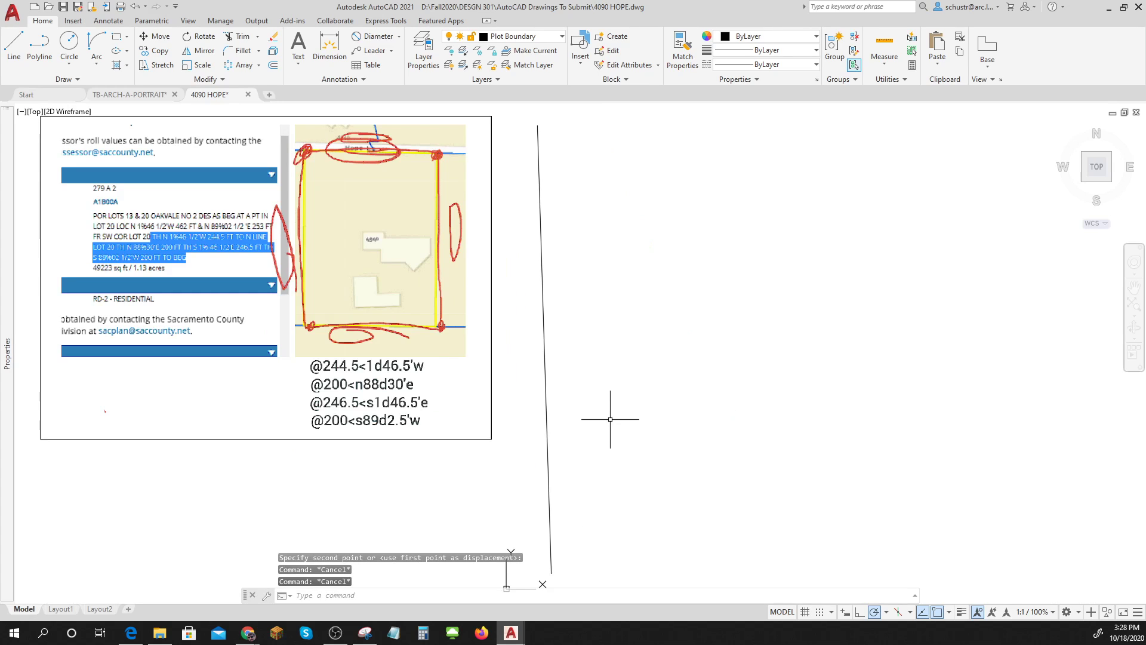
pyautogui.scroll(2, 610, 419)
pyautogui.scroll(2, 610, 419)
pyautogui.scroll(-2, 609, 421)
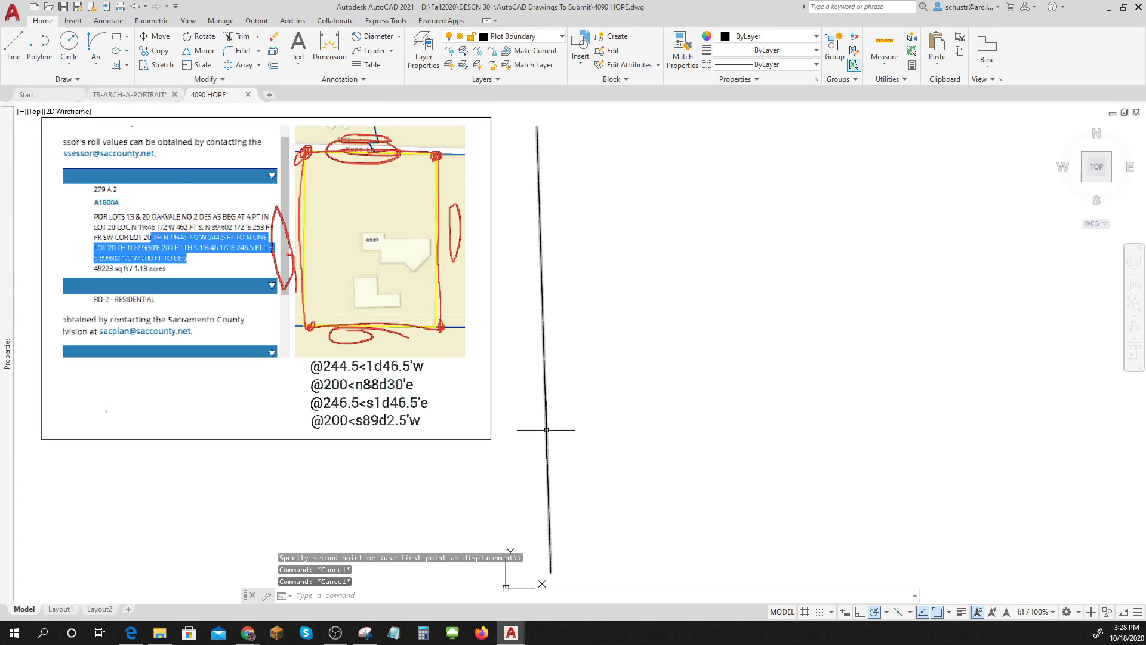
# Draw the 200-foot top leg at bearing N88°30'E from the first line's top end.
pyautogui.click(14, 44)
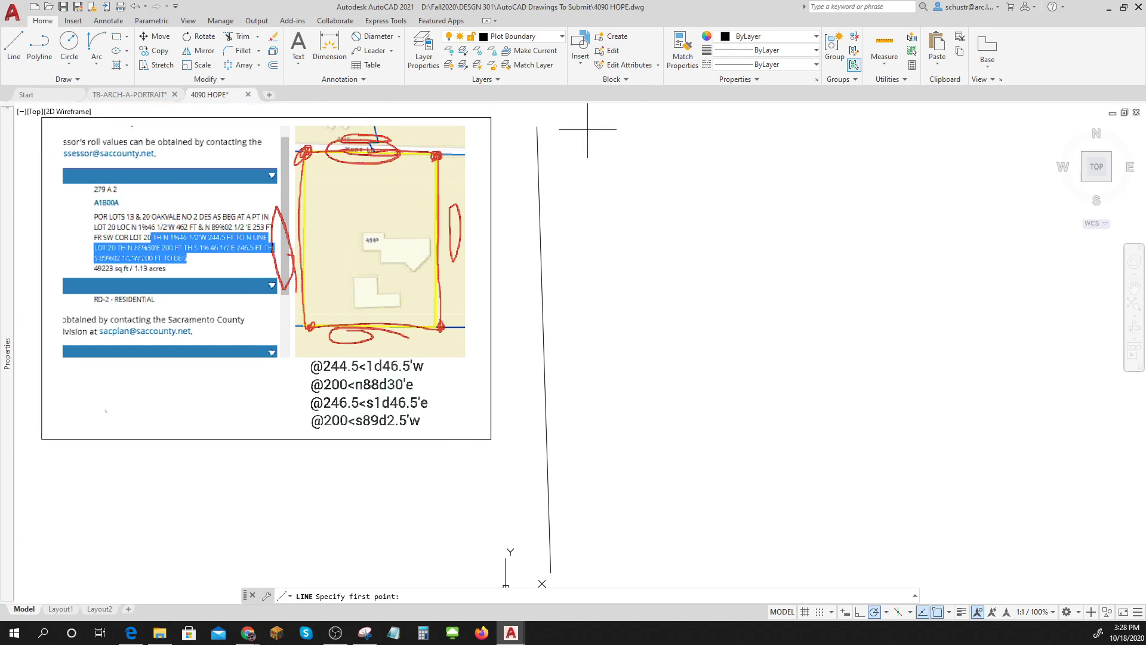
pyautogui.click(536, 127)
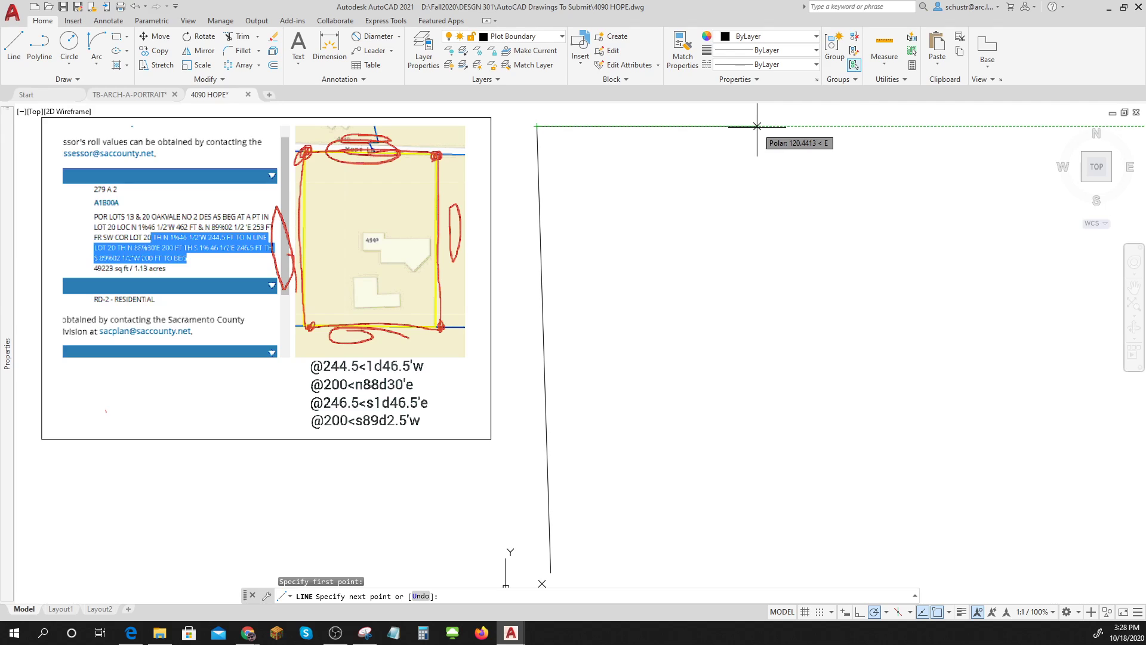
pyautogui.write('@')
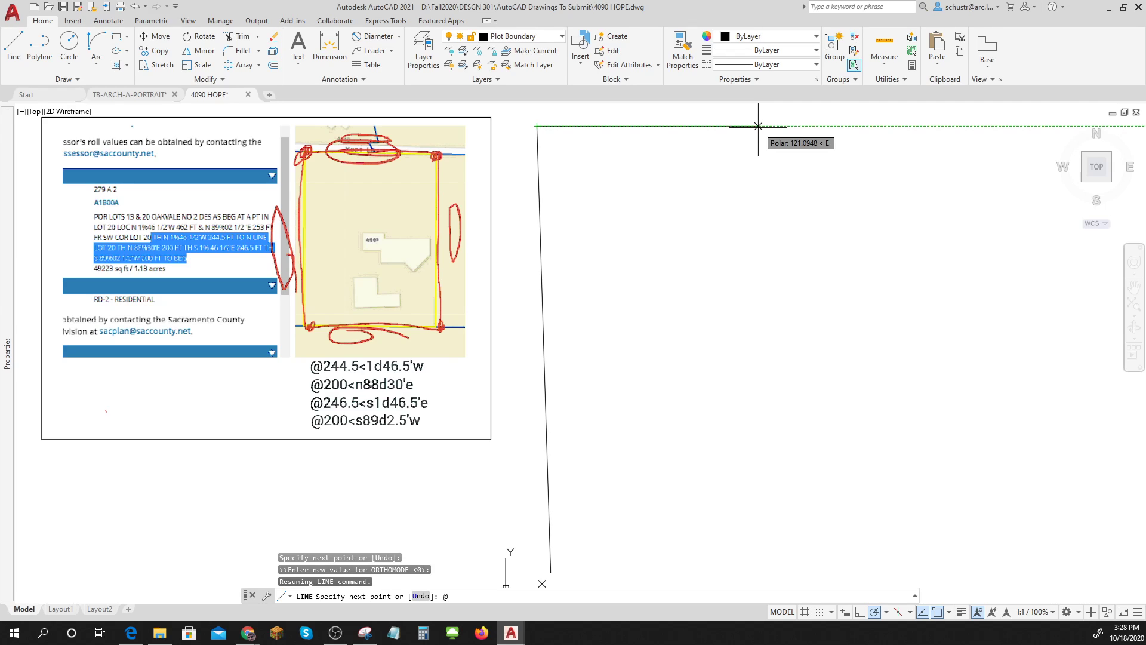
pyautogui.write("200<N88D30'E")
pyautogui.press('Return')
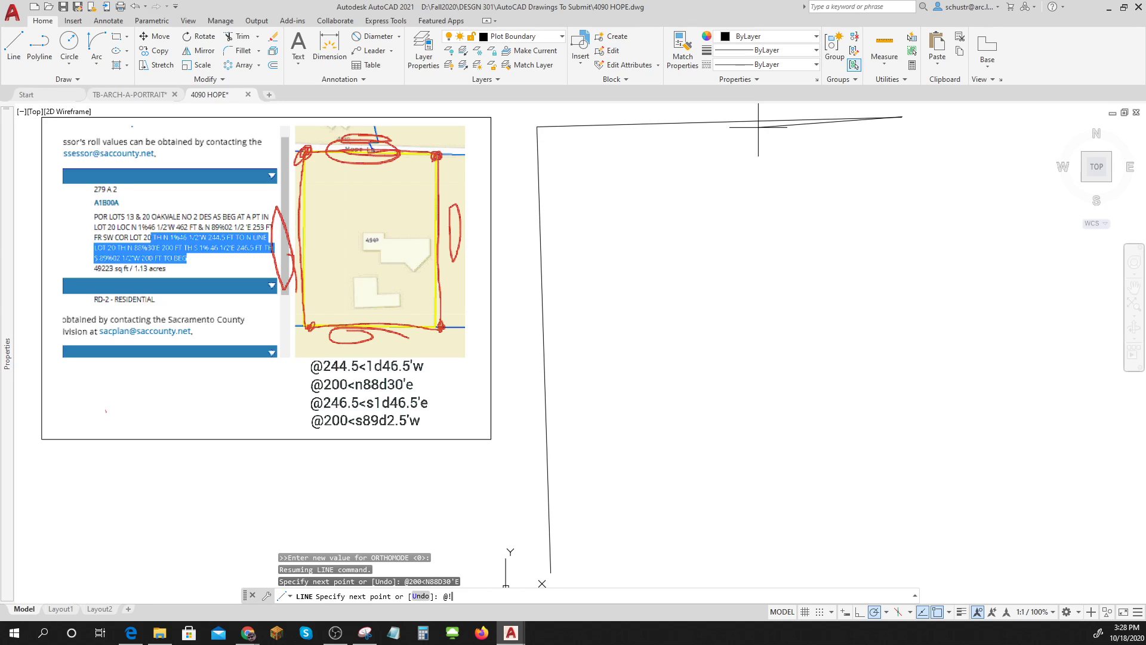
# Draw the 246.5-foot east side at S1°46.5'E and close the bottom line at the starting corner.
pyautogui.press('BackSpace')
pyautogui.write('@246.5<S1D46.5E')
pyautogui.press('Return')
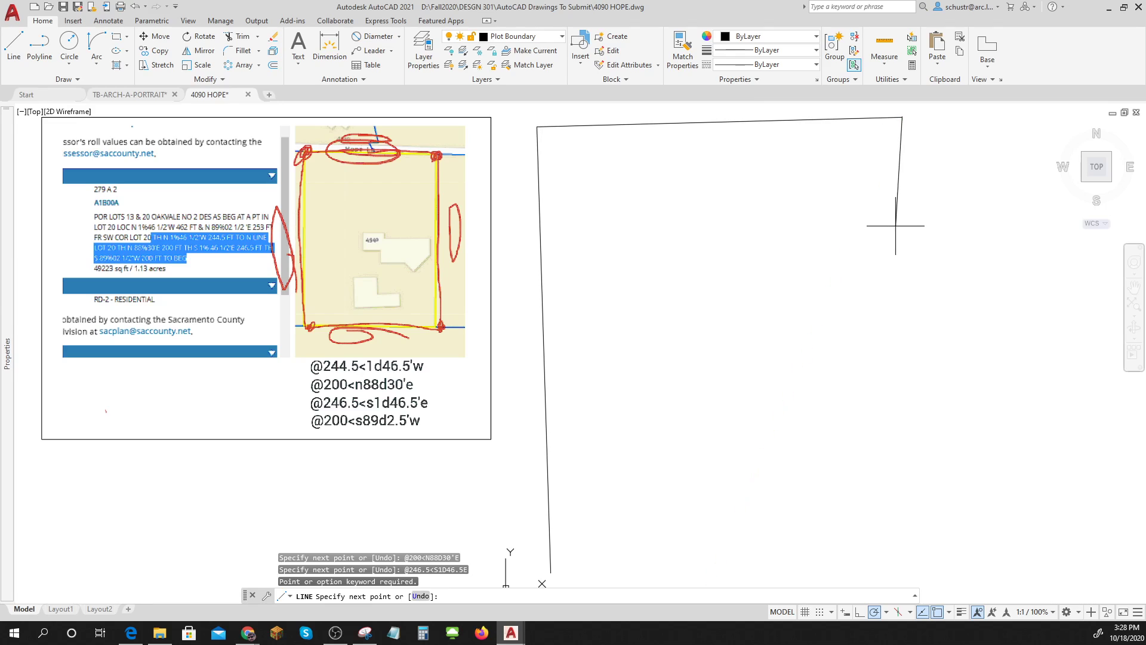
pyautogui.write('@!')
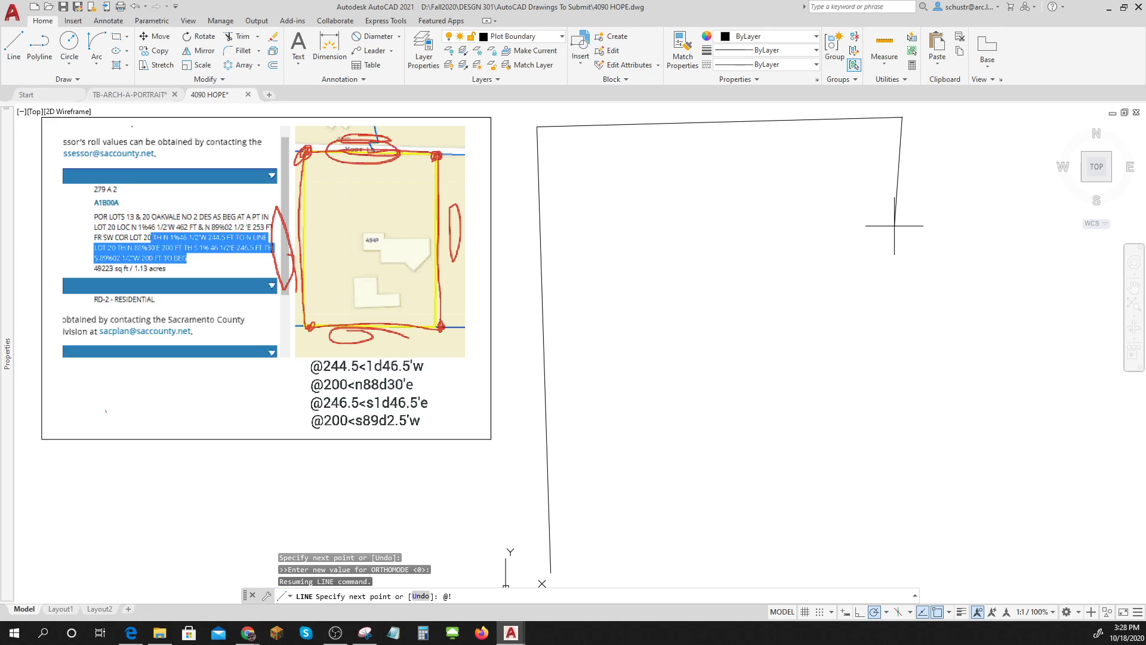
pyautogui.write('246.5<')
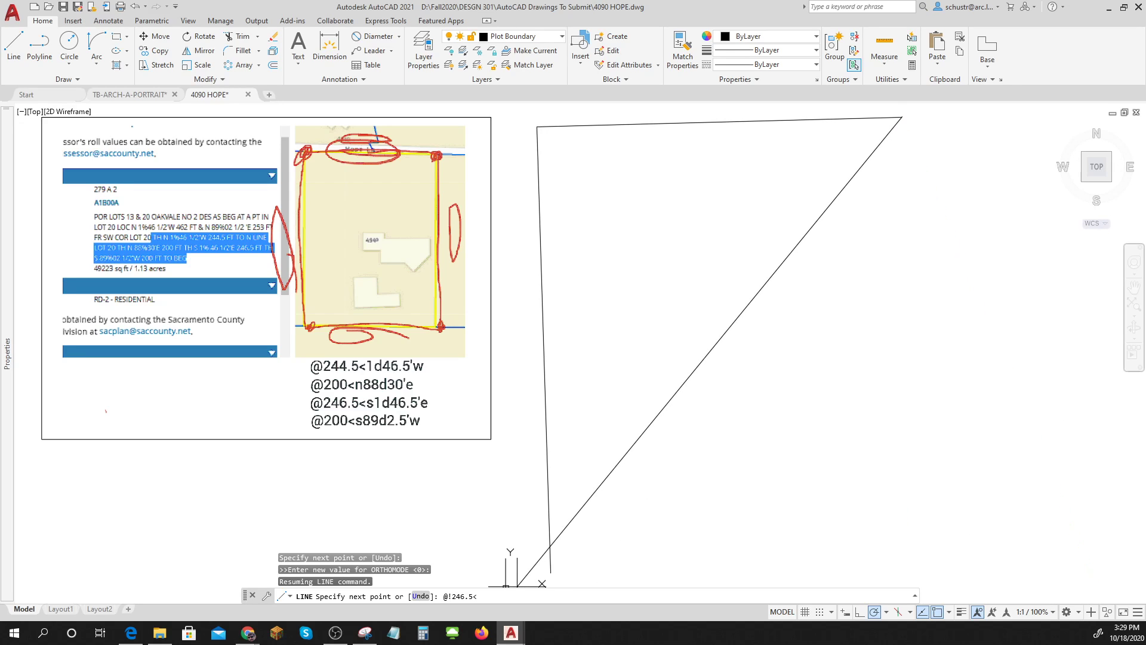
pyautogui.press('BackSpace')
pyautogui.write("S1D46.5'E")
pyautogui.press('Return')
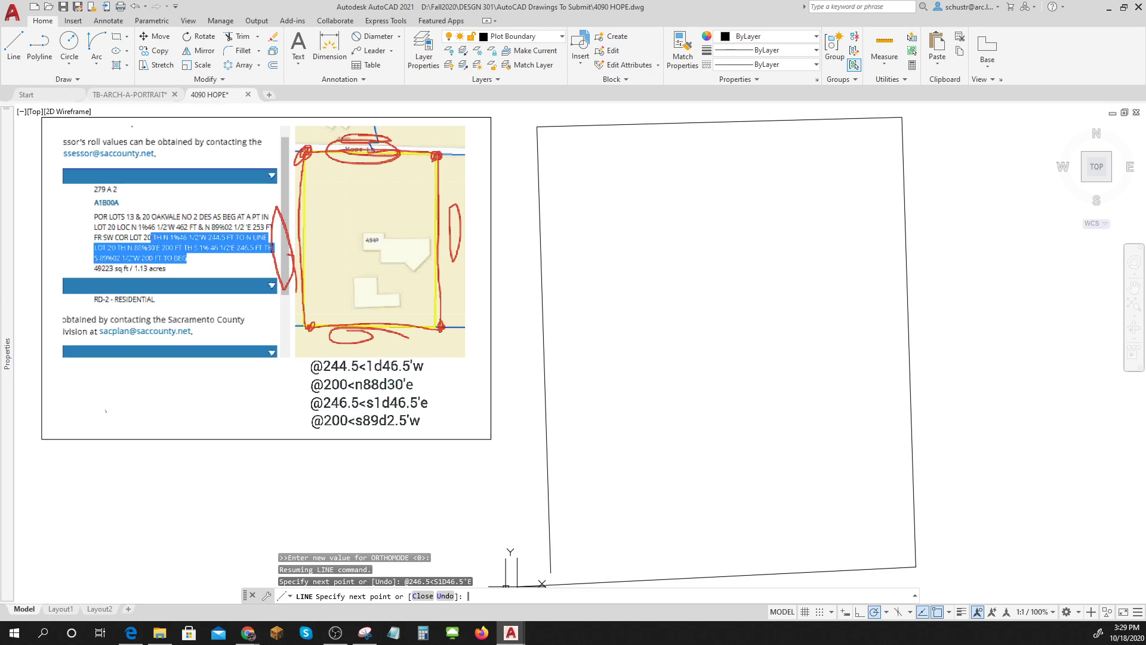
pyautogui.click(551, 573)
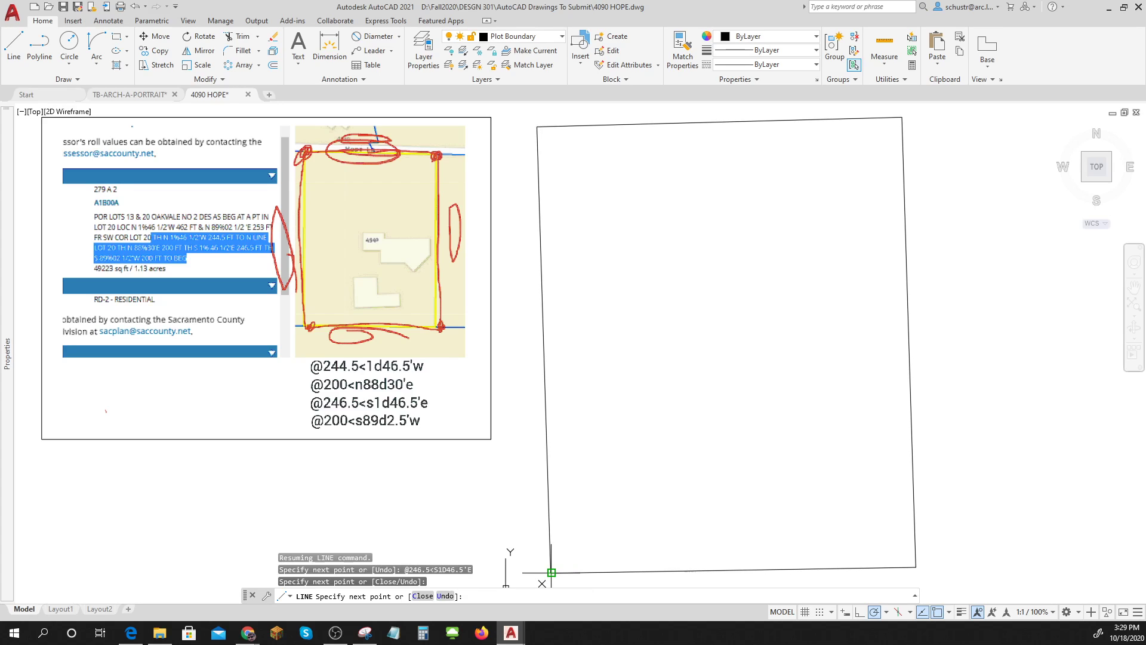
pyautogui.press('Escape')
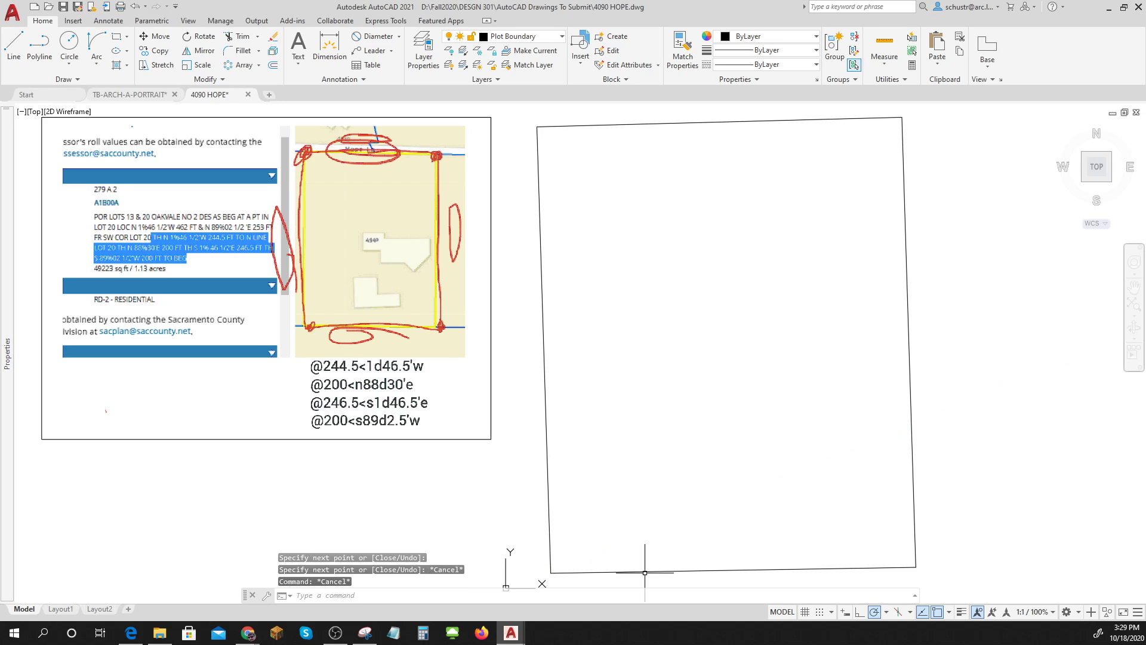
# Select the lot's bottom line and check it in the Properties palette.
pyautogui.click(644, 572)
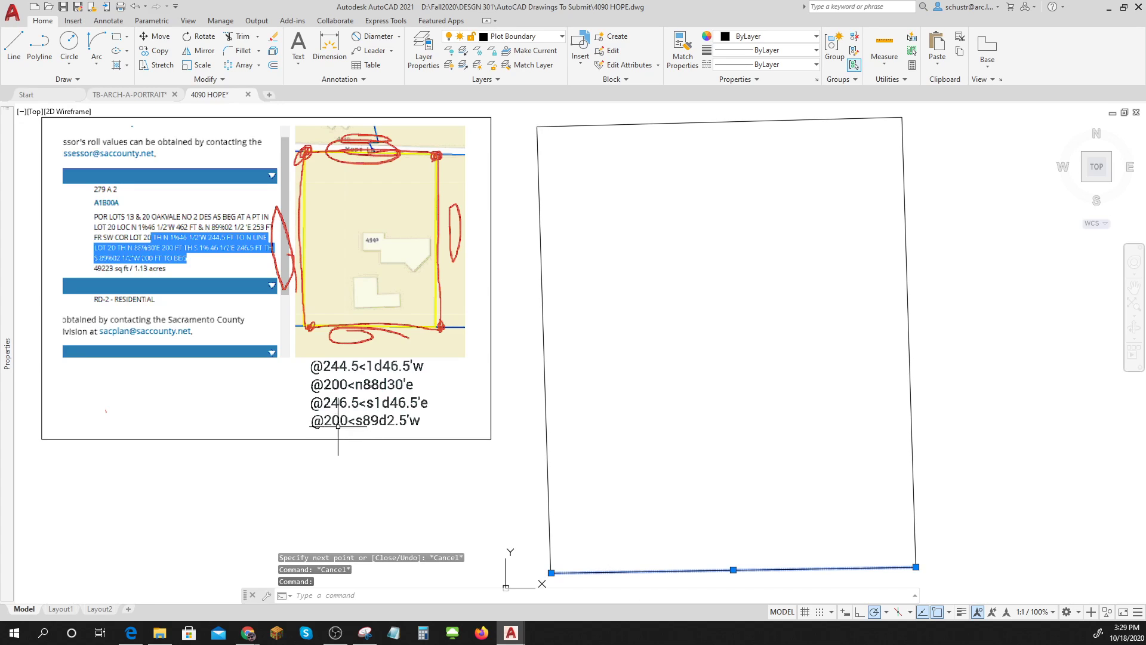
pyautogui.moveTo(13, 449)
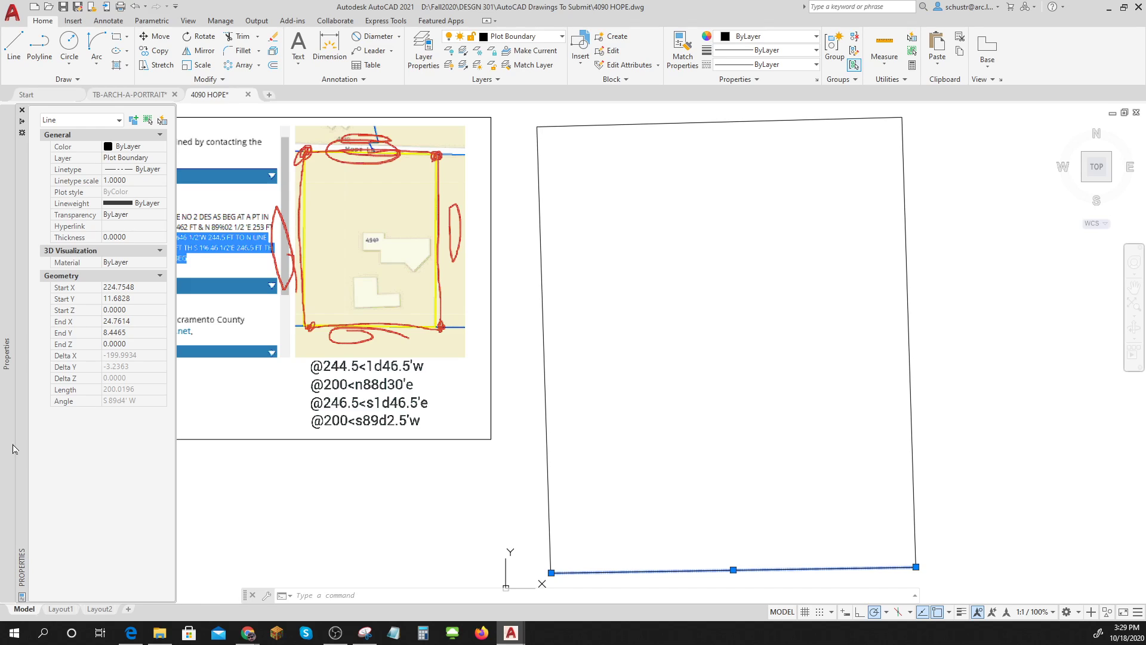
pyautogui.press('Escape')
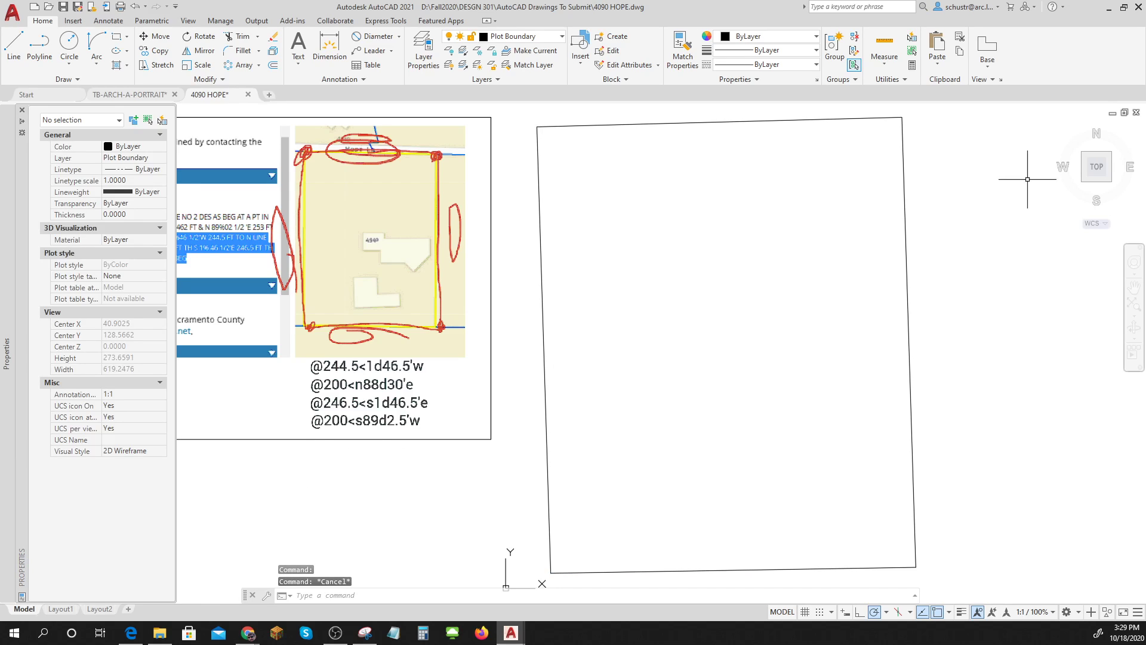
# Zoom out and erase the assessor reference image with a crossing selection.
pyautogui.scroll(-3, 796, 300)
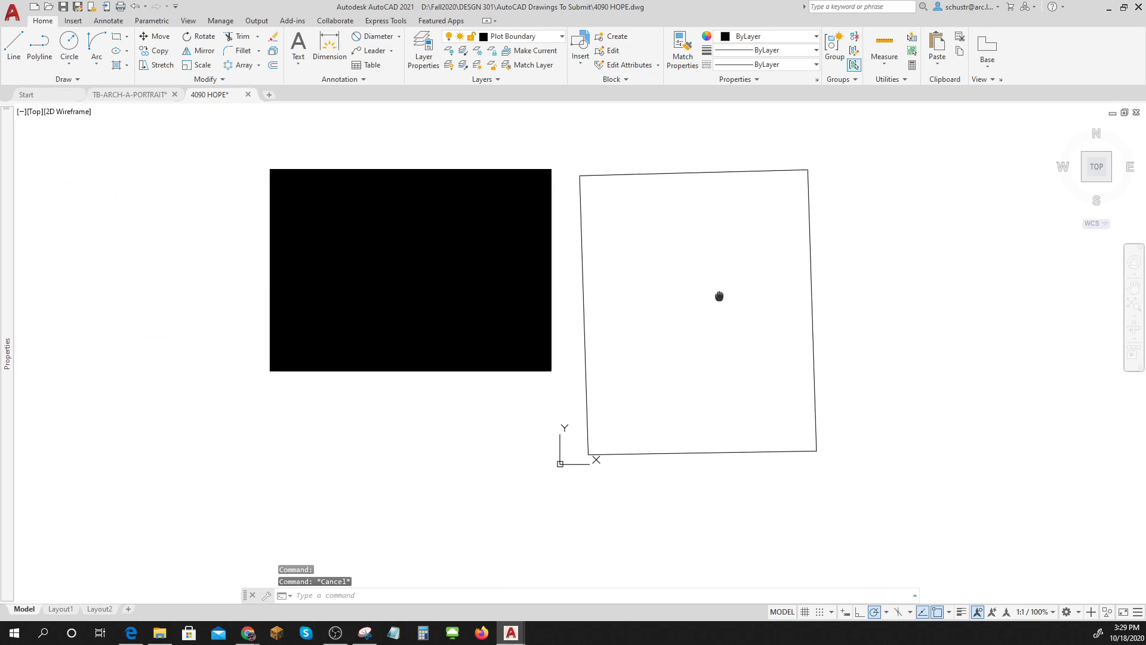
pyautogui.click(473, 396)
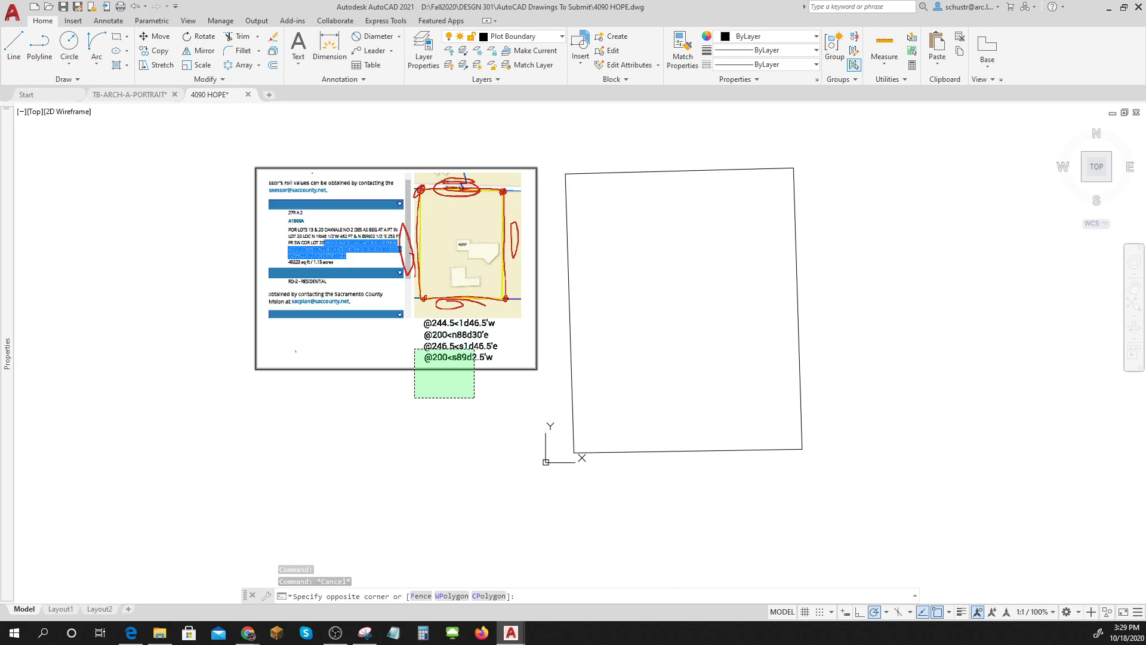
pyautogui.click(415, 297)
pyautogui.press('Delete')
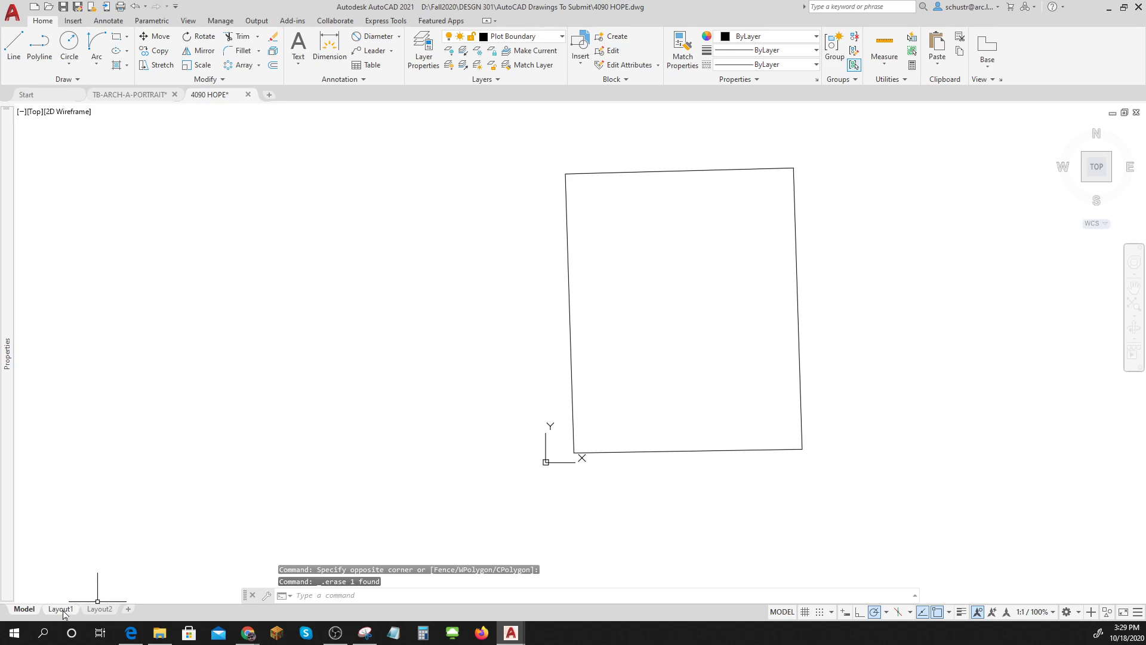
# In Layout1, activate the viewport and zoom extents so the whole lot shows.
pyautogui.click(60, 608)
pyautogui.doubleClick(494, 331)
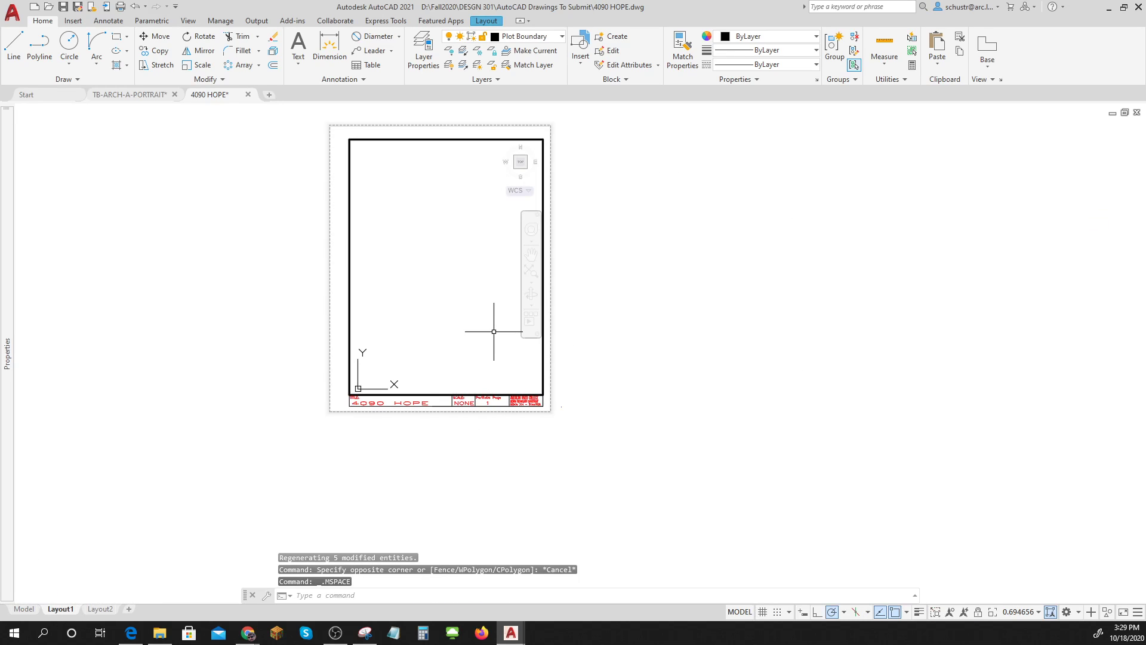
pyautogui.middleClick(494, 331)
pyautogui.middleClick(494, 331)
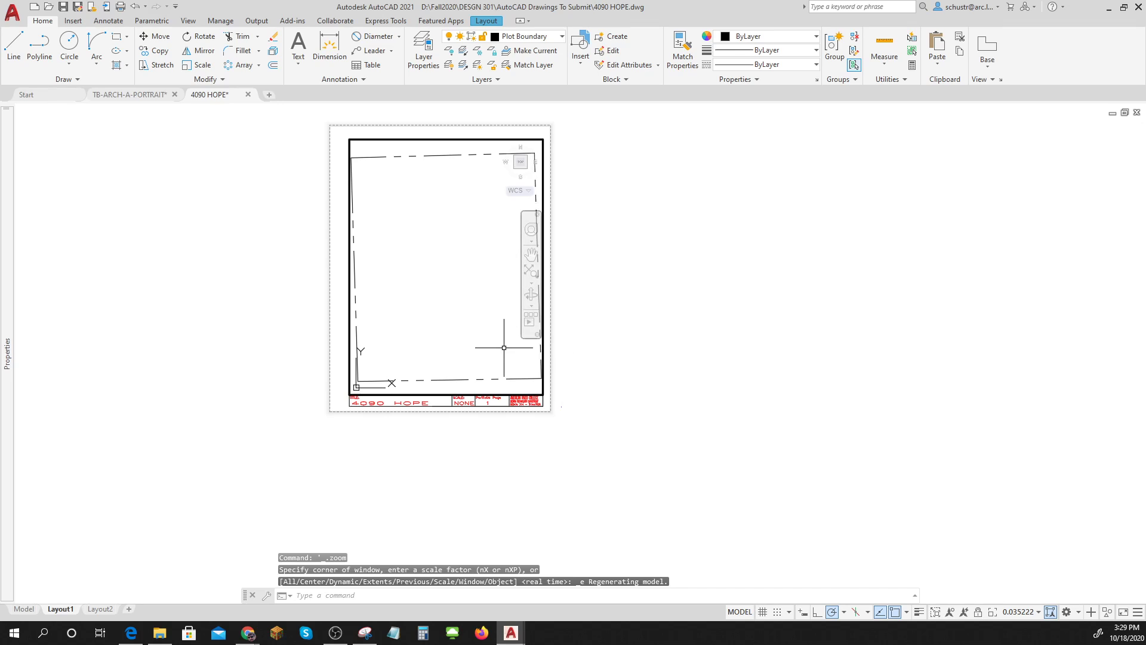
pyautogui.moveTo(503, 348); pyautogui.dragTo(484, 320, button='middle')
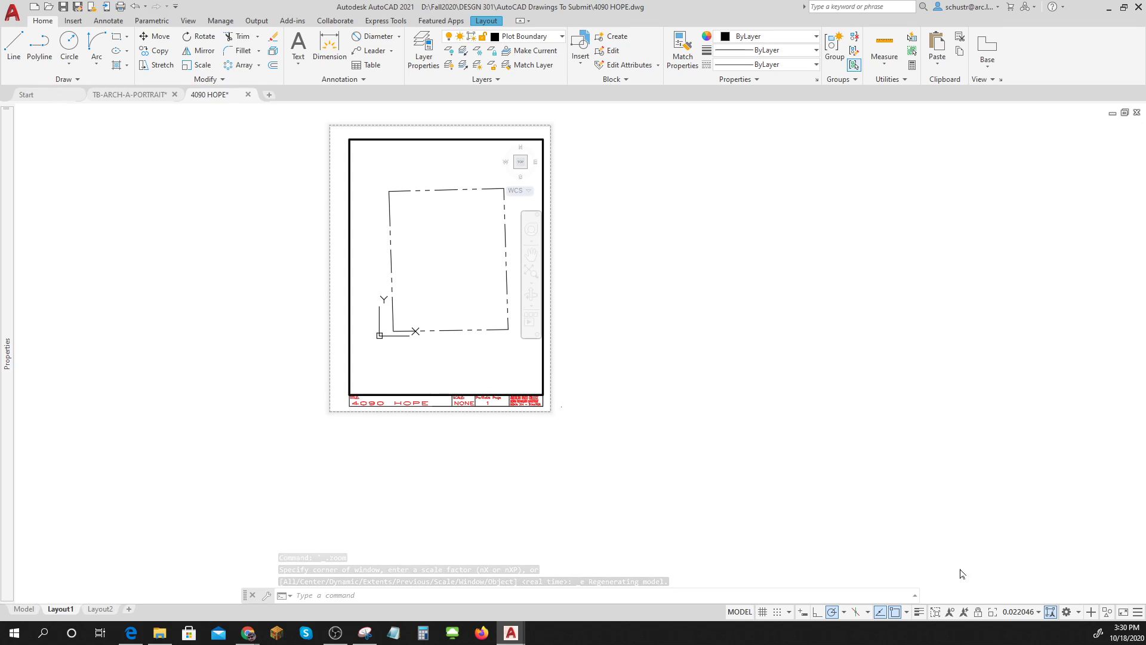
# Set the viewport scale to 1:40 and lock the viewport.
pyautogui.click(1038, 612)
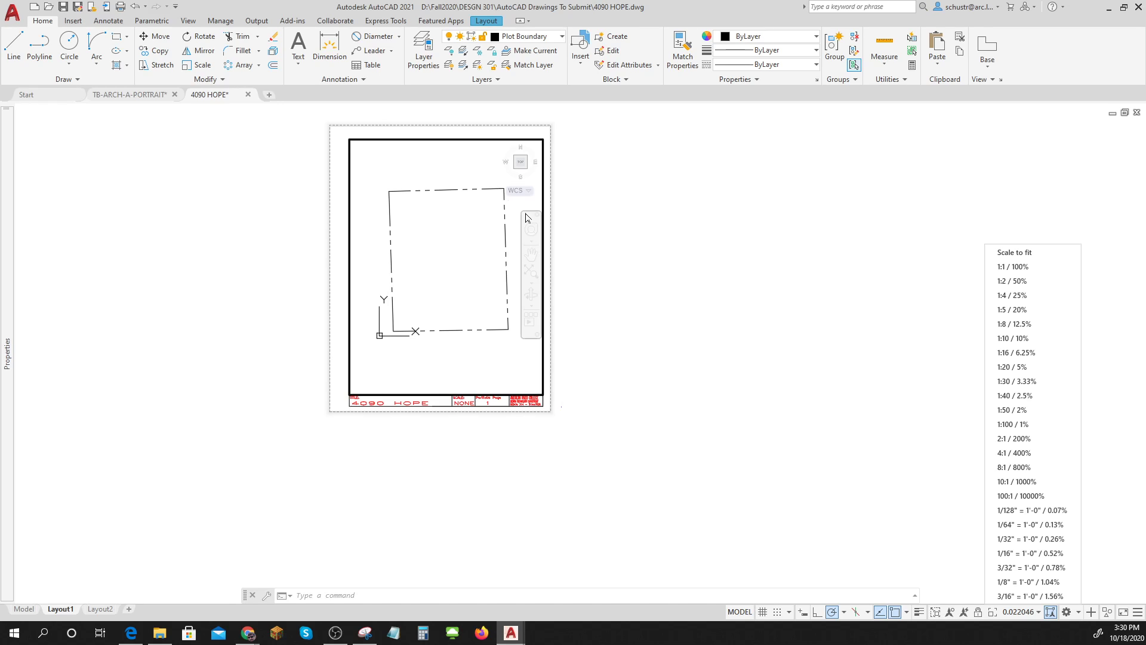
pyautogui.click(1011, 382)
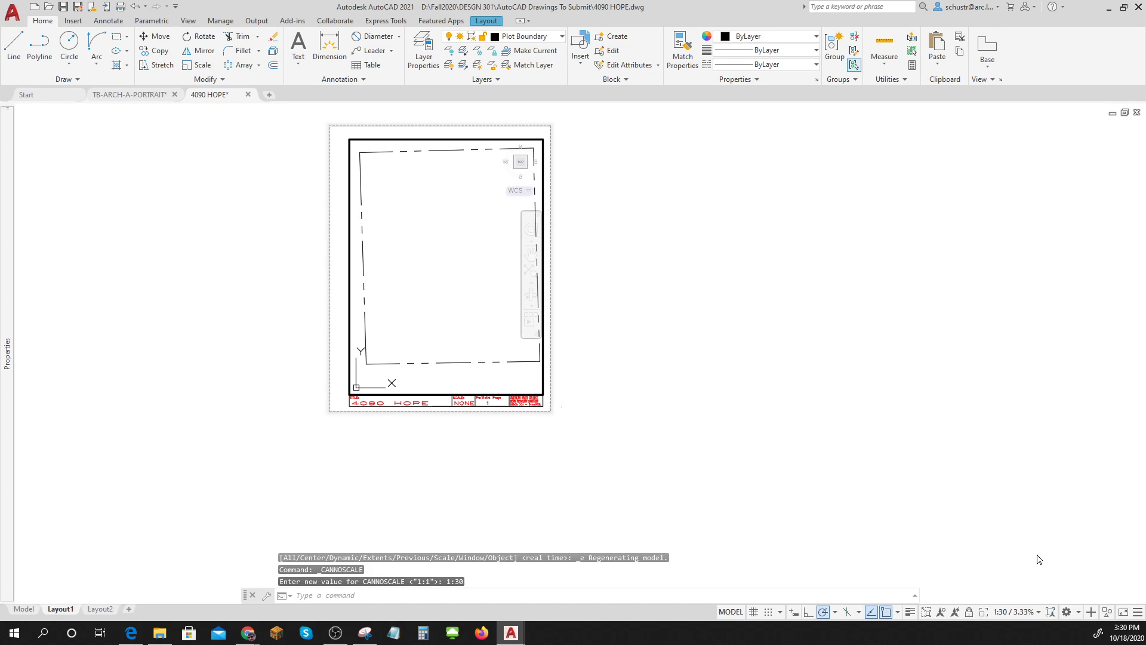
pyautogui.click(1030, 614)
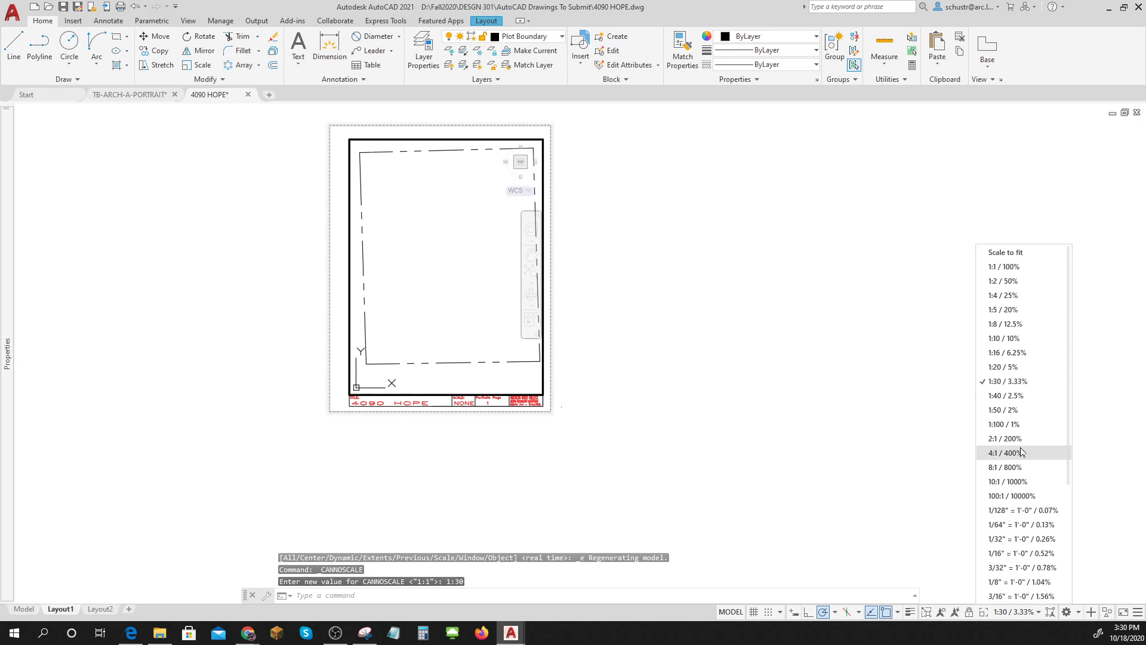
pyautogui.click(1013, 397)
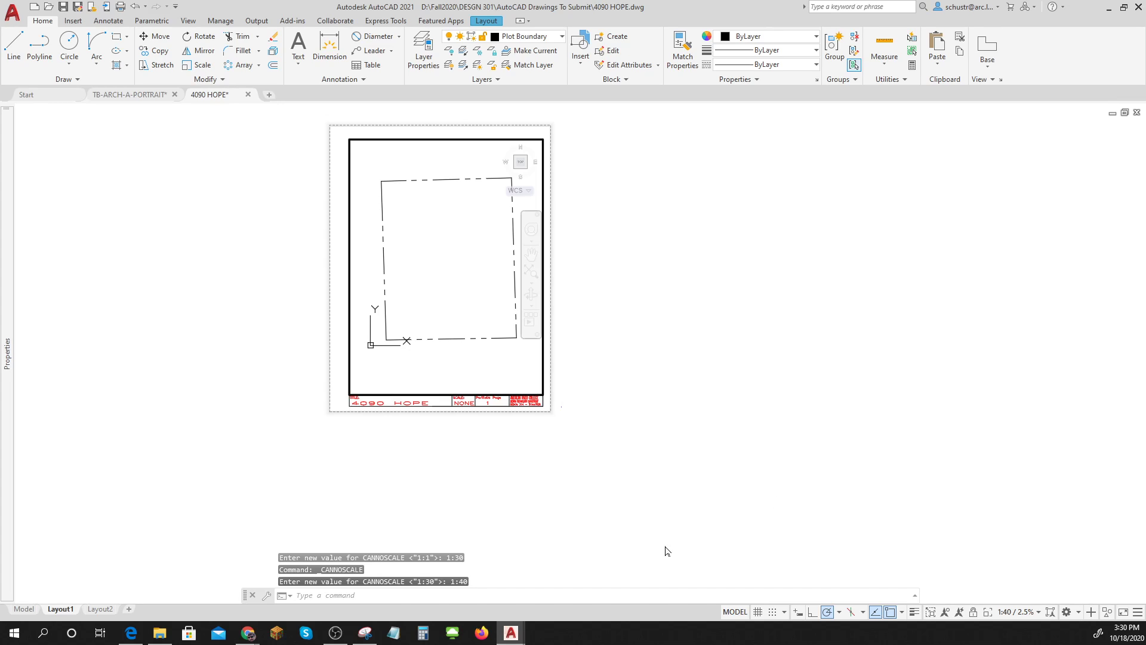
pyautogui.click(973, 612)
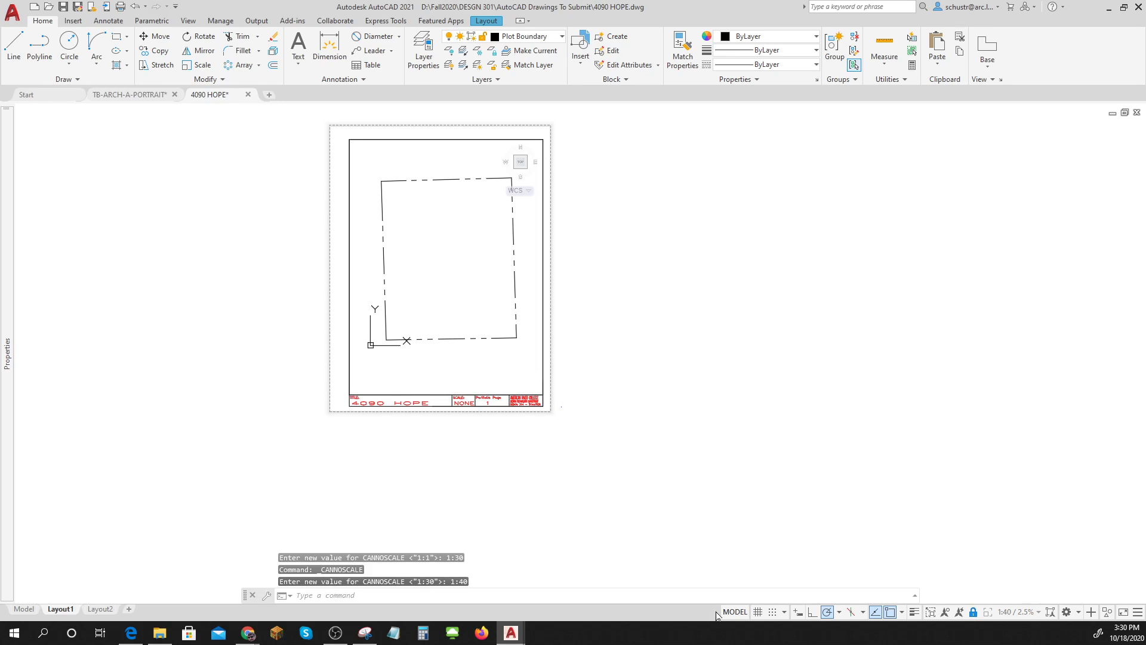
# Return to paper space, recentre the sheet, and go back to model space.
pyautogui.click(734, 611)
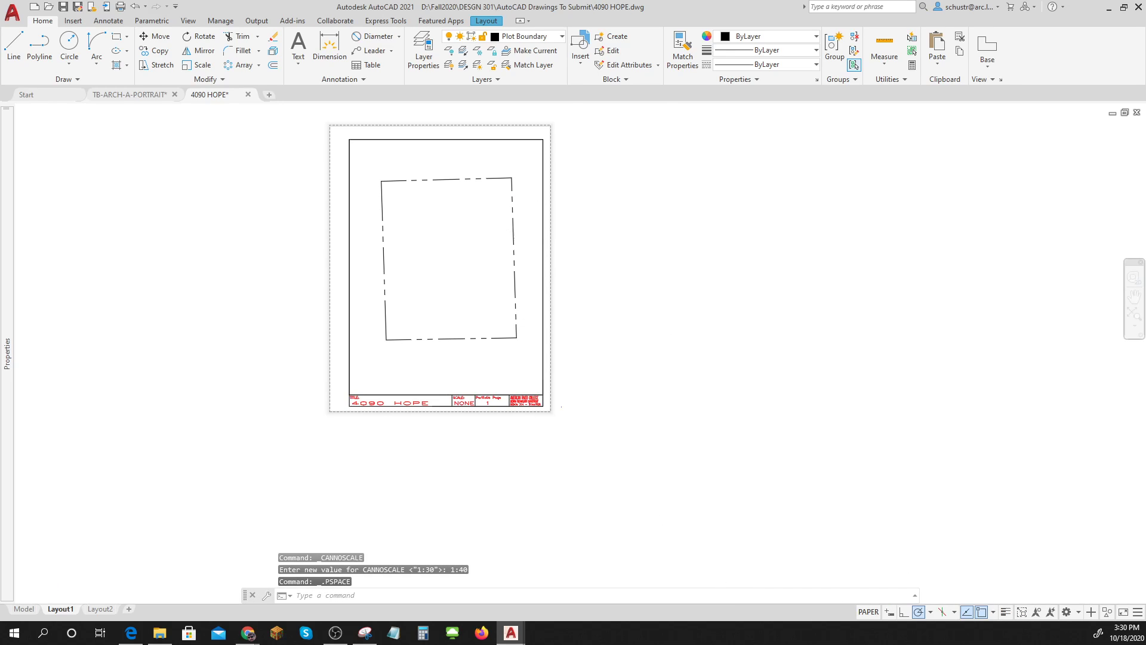
pyautogui.scroll(3, 541, 239)
pyautogui.scroll(-1, 532, 238)
pyautogui.moveTo(531, 247); pyautogui.dragTo(538, 272, button='middle')
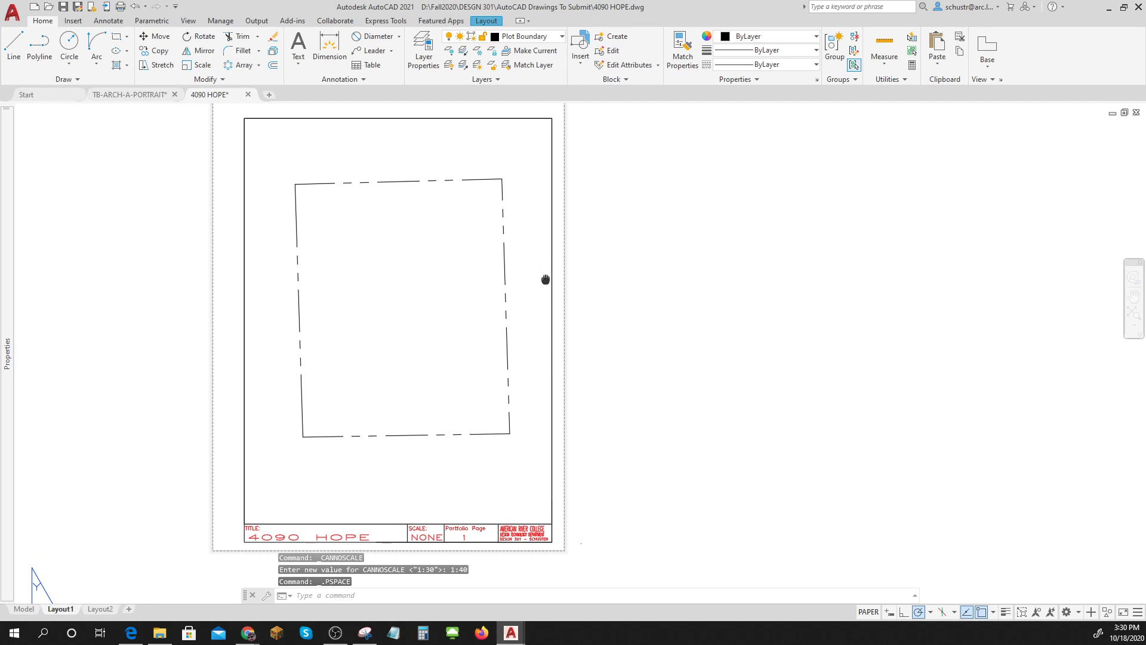
pyautogui.click(24, 609)
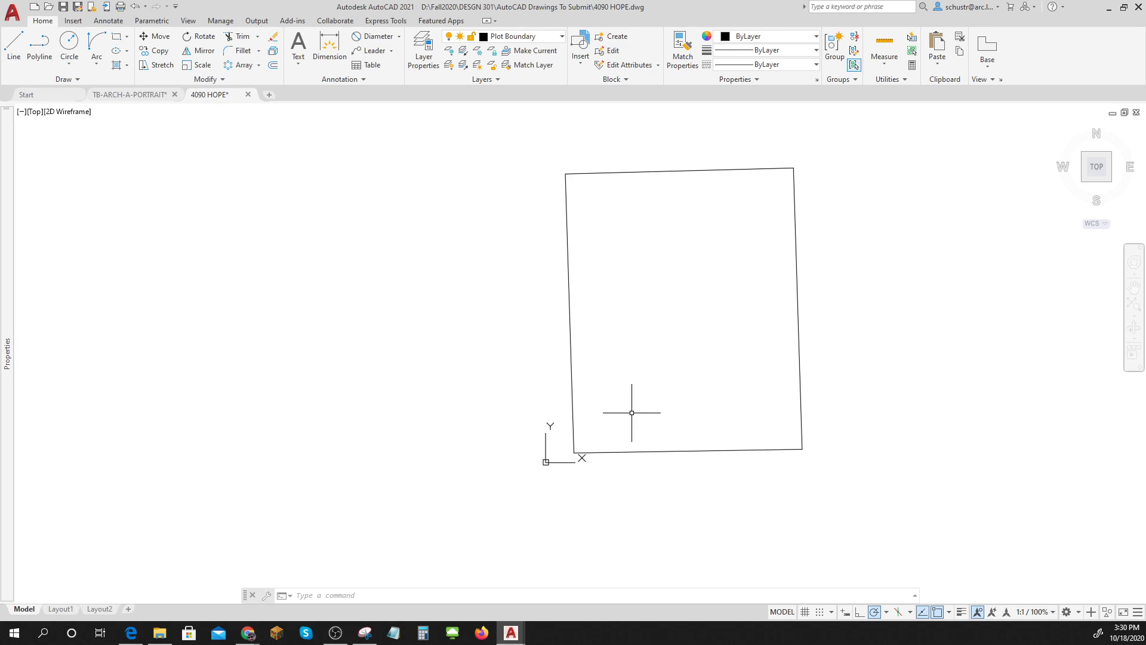
# Make Setback the current layer and offset the top edge 20 units inside the lot.
pyautogui.click(560, 36)
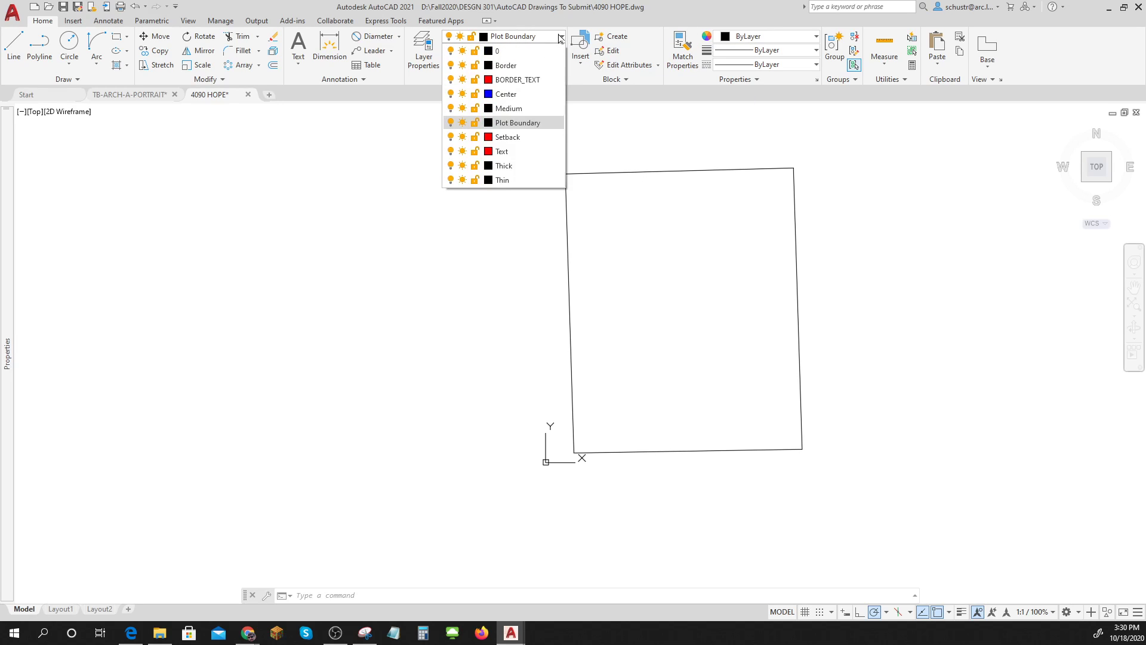
pyautogui.click(519, 142)
pyautogui.write('o')
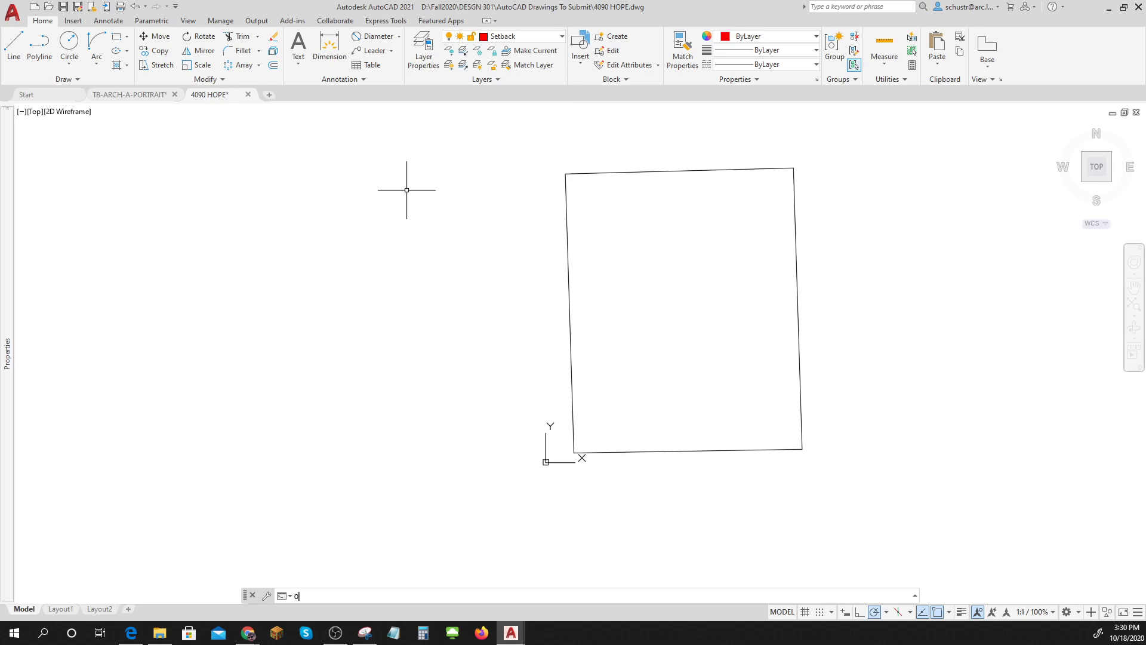
pyautogui.press('Return')
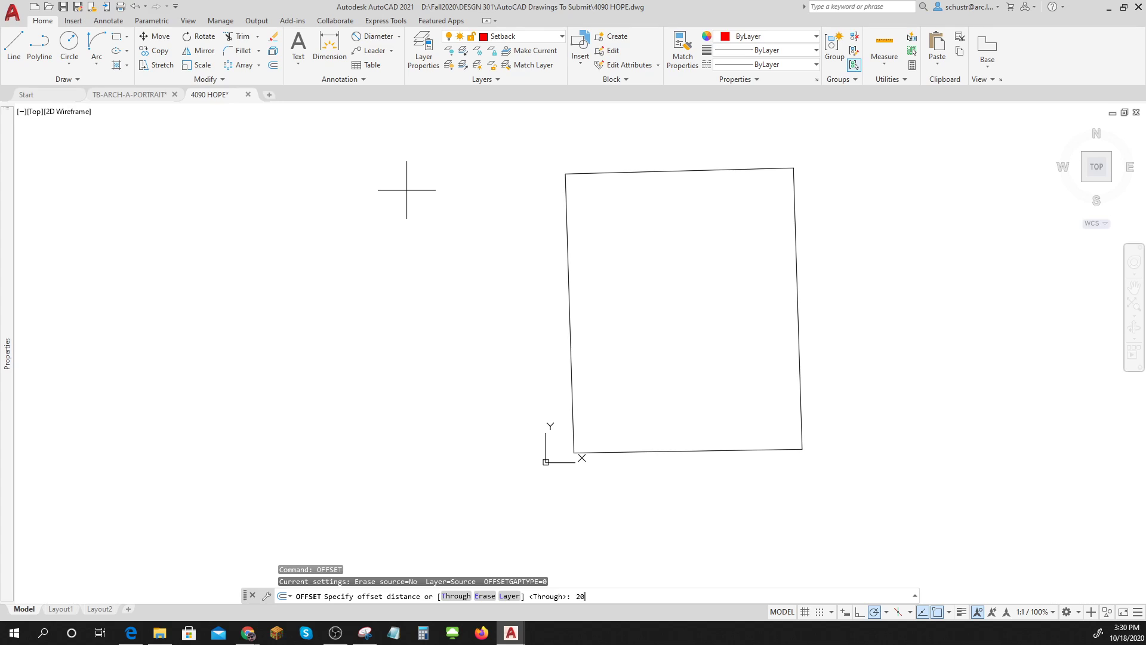
pyautogui.press('Return')
pyautogui.click(587, 172)
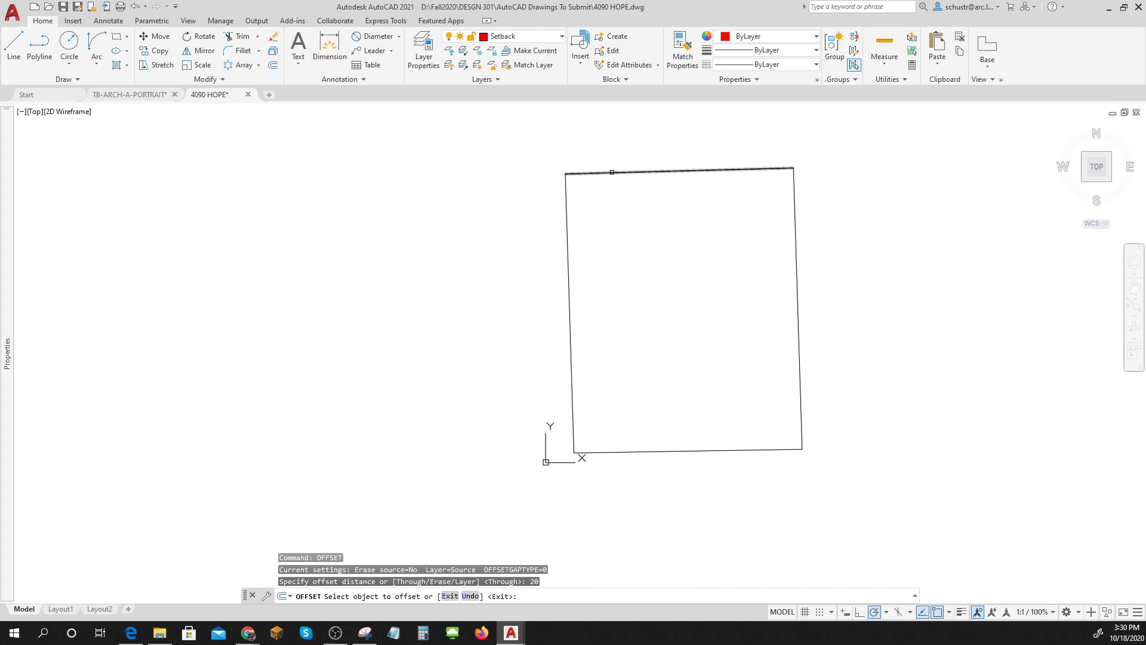
pyautogui.click(619, 213)
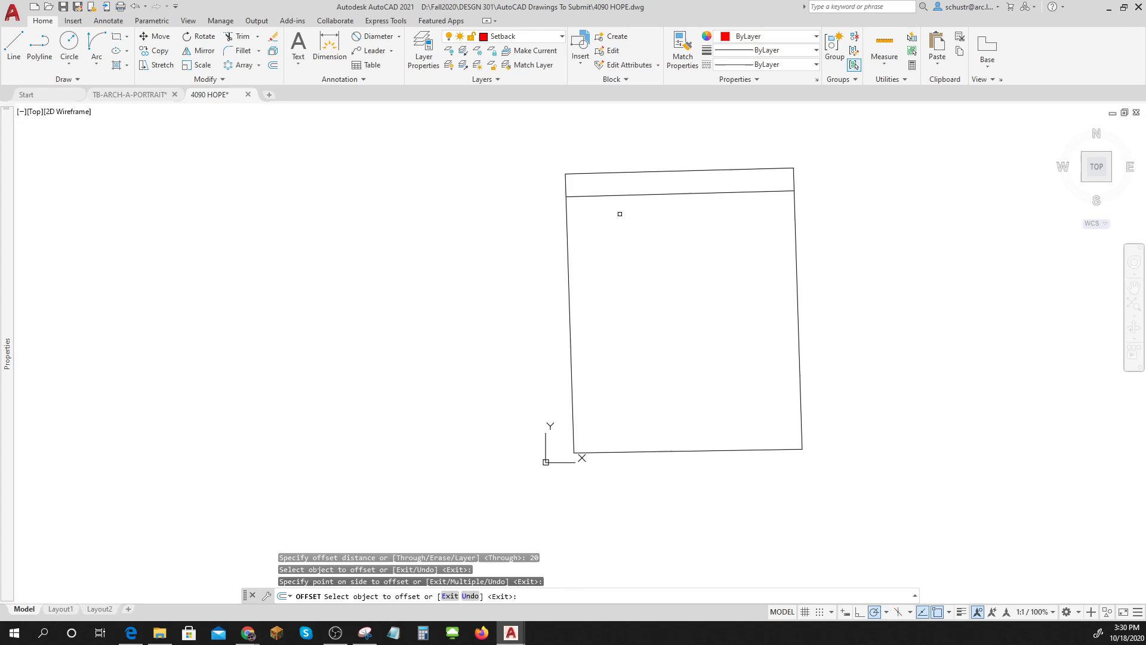
pyautogui.press('Return')
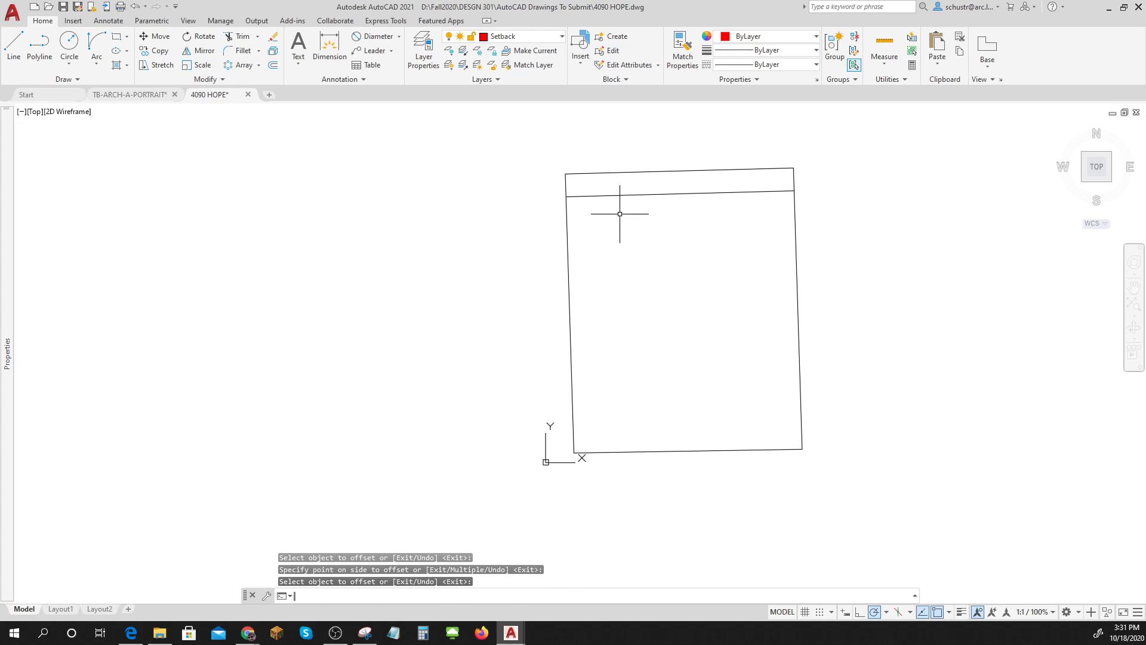
# Offset the left, right and bottom boundary edges 10 units inward.
pyautogui.press('Return')
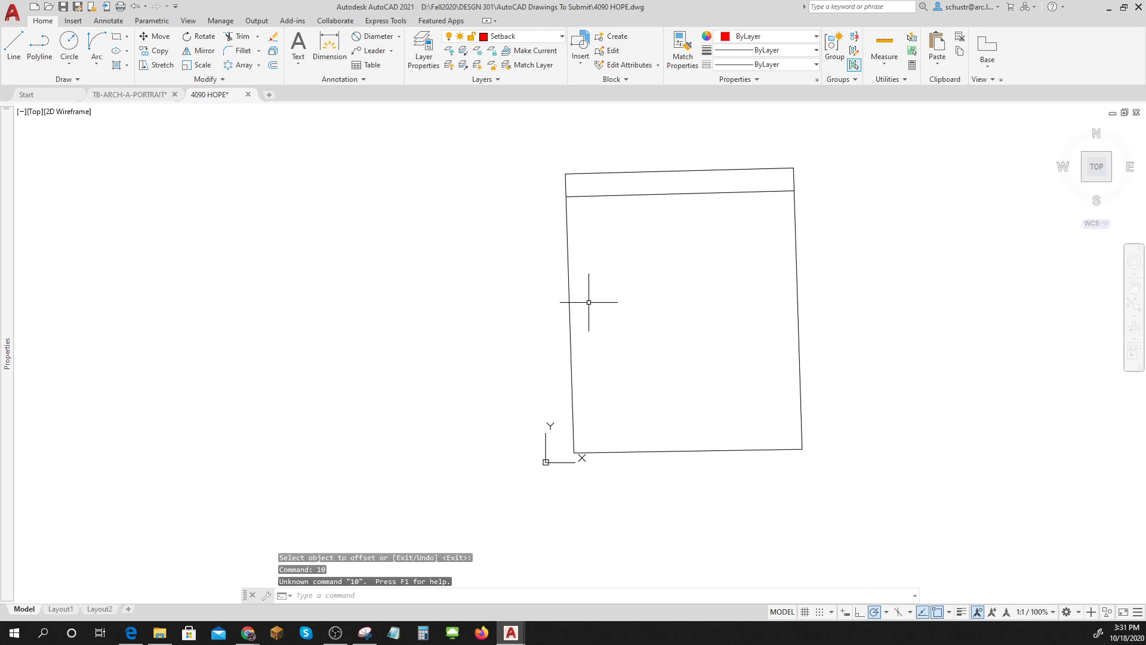
pyautogui.press('Return')
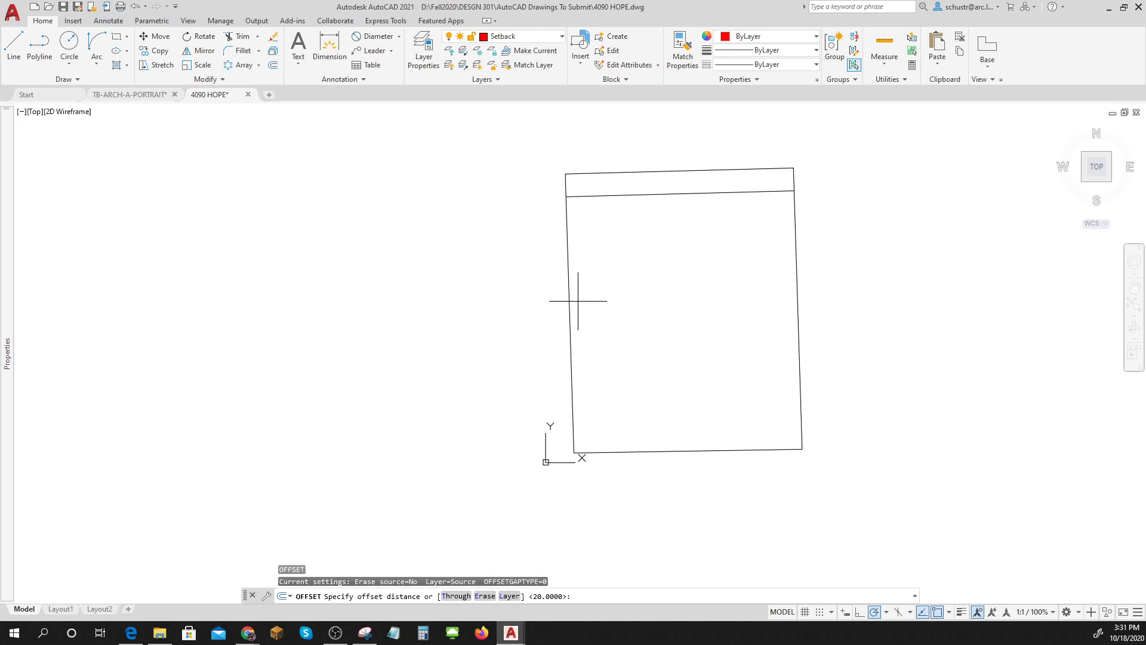
pyautogui.write('10')
pyautogui.press('Return')
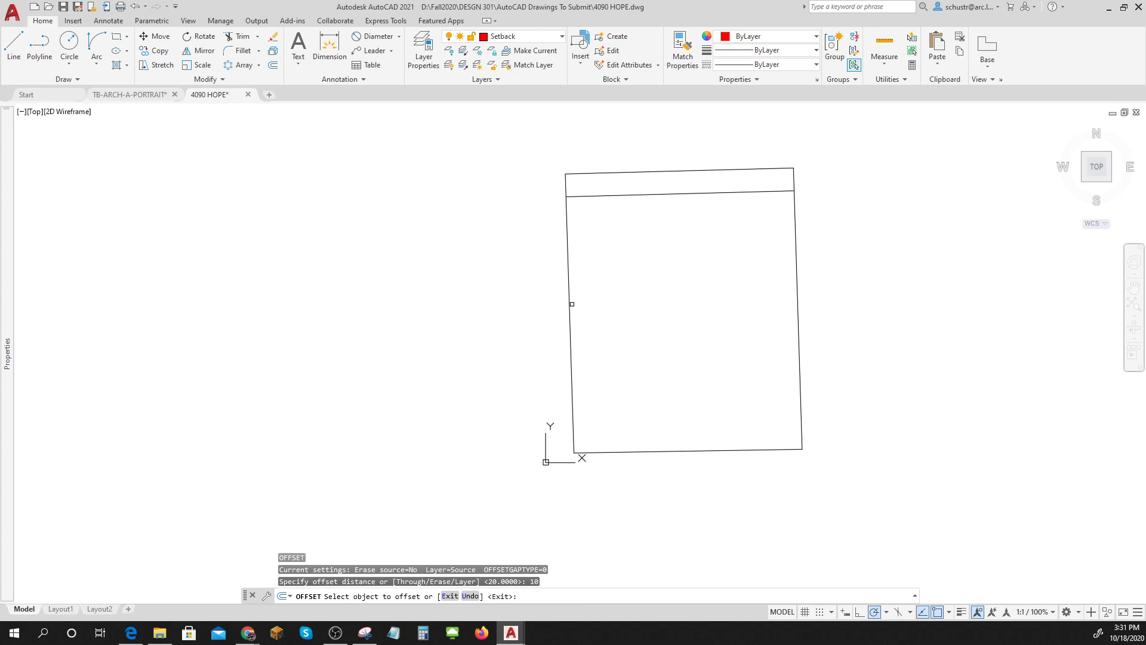
pyautogui.click(571, 304)
pyautogui.click(617, 298)
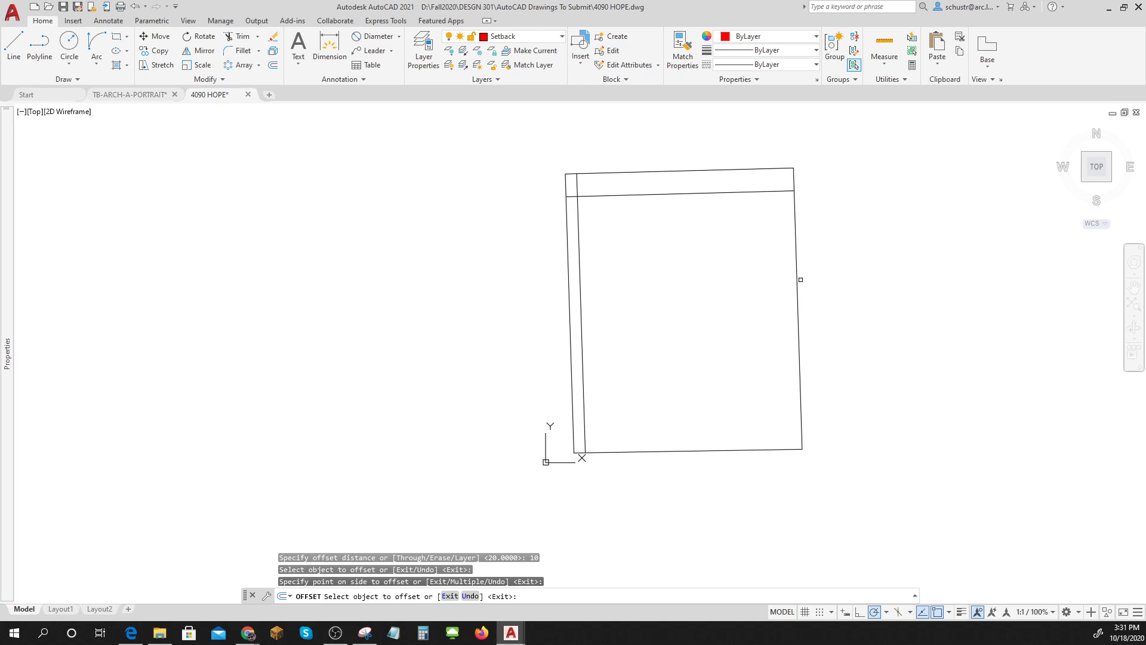
pyautogui.click(799, 280)
pyautogui.click(721, 284)
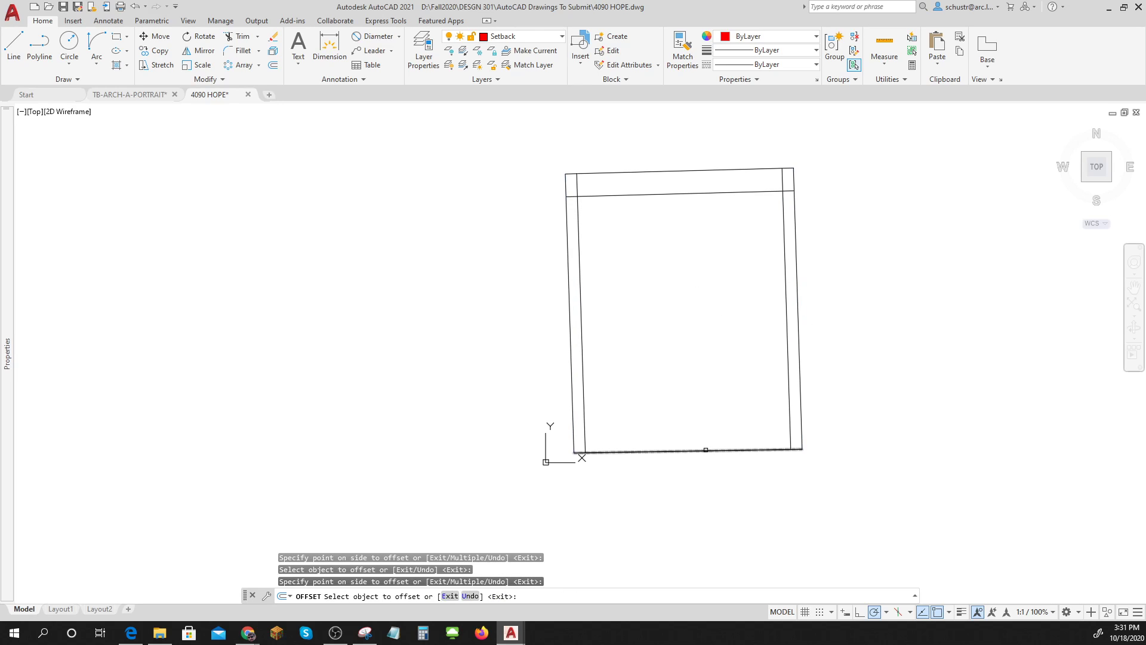
pyautogui.click(705, 450)
pyautogui.click(701, 388)
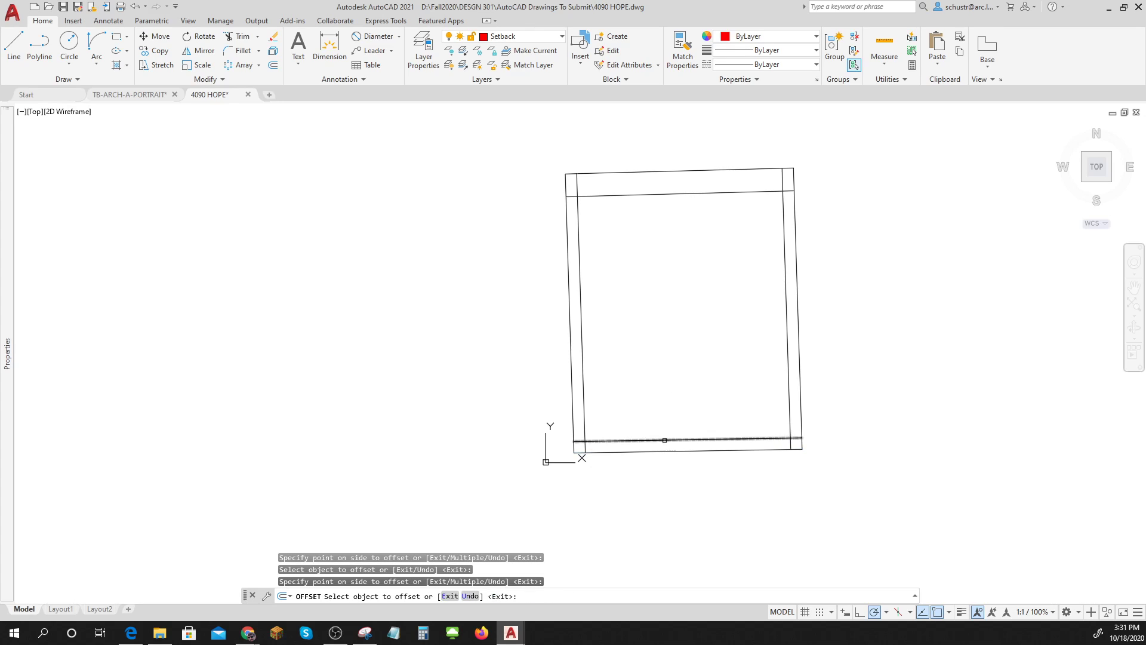
pyautogui.click(580, 414)
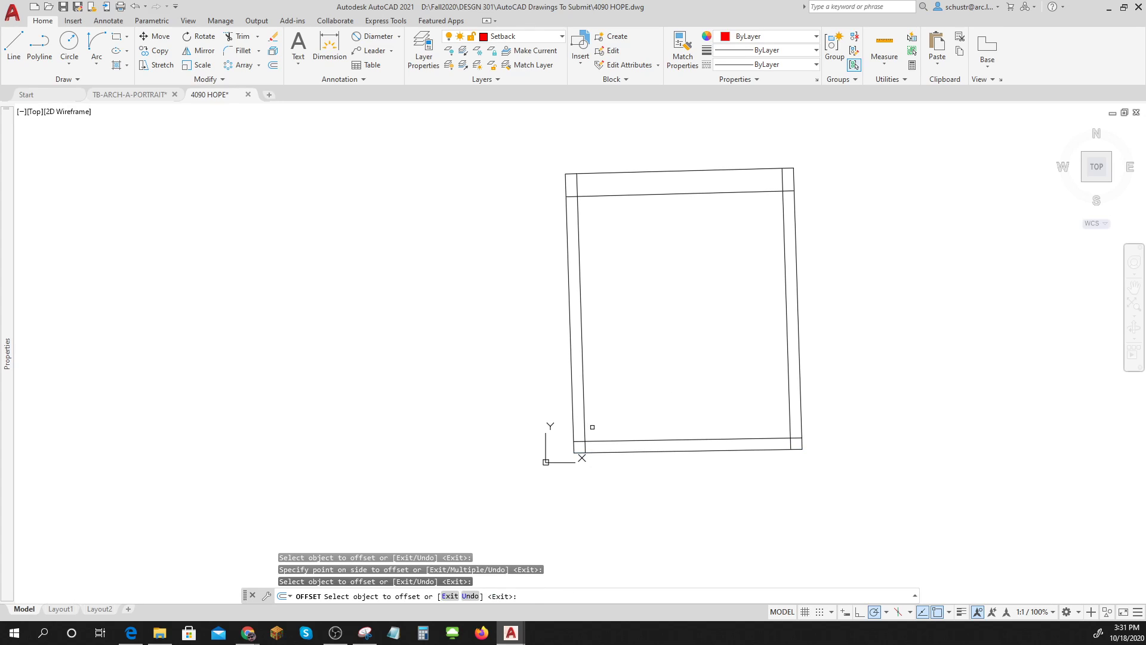
pyautogui.press('Escape')
pyautogui.press('Escape')
# Put the four inner offset lines on the red layer.
pyautogui.click(607, 443)
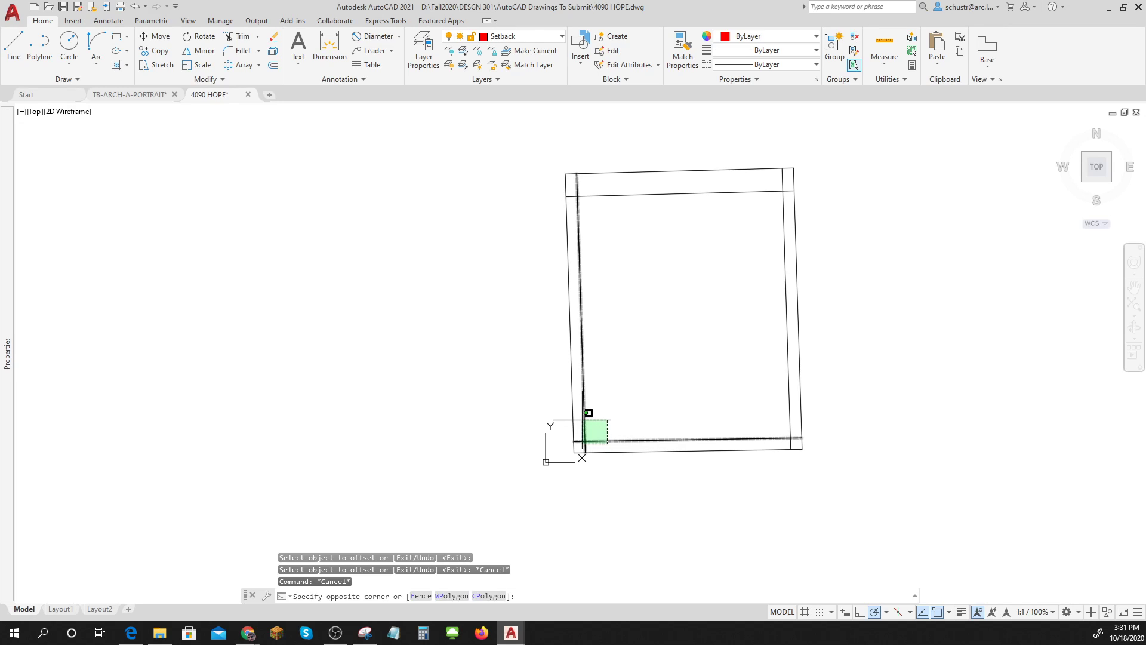
pyautogui.click(588, 413)
pyautogui.click(582, 195)
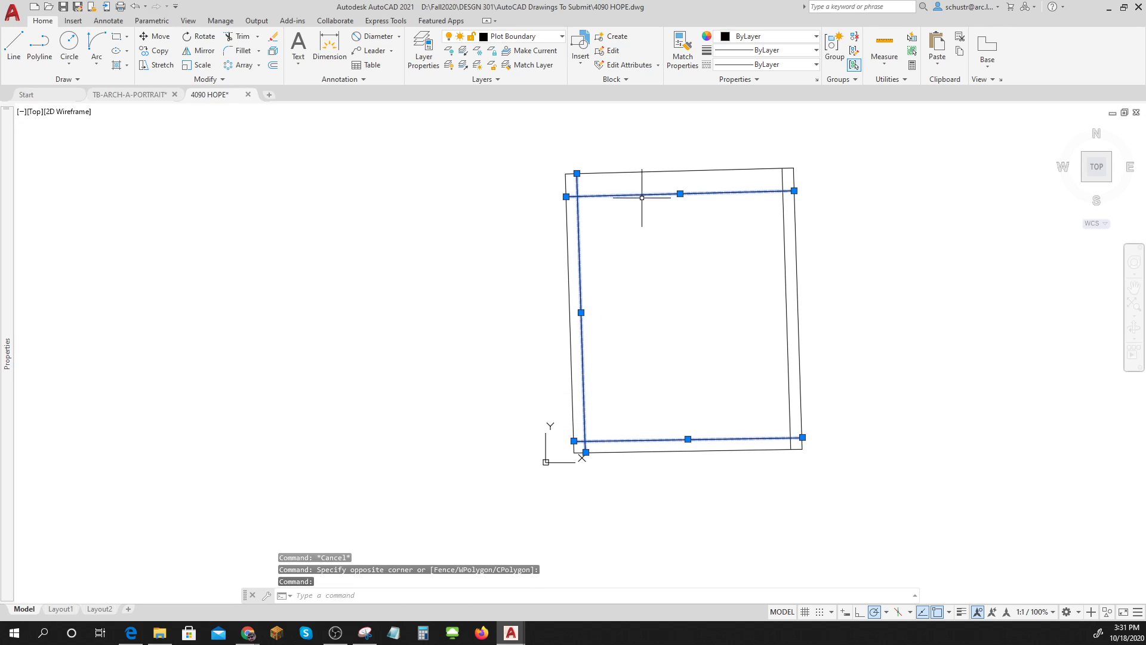
pyautogui.click(785, 220)
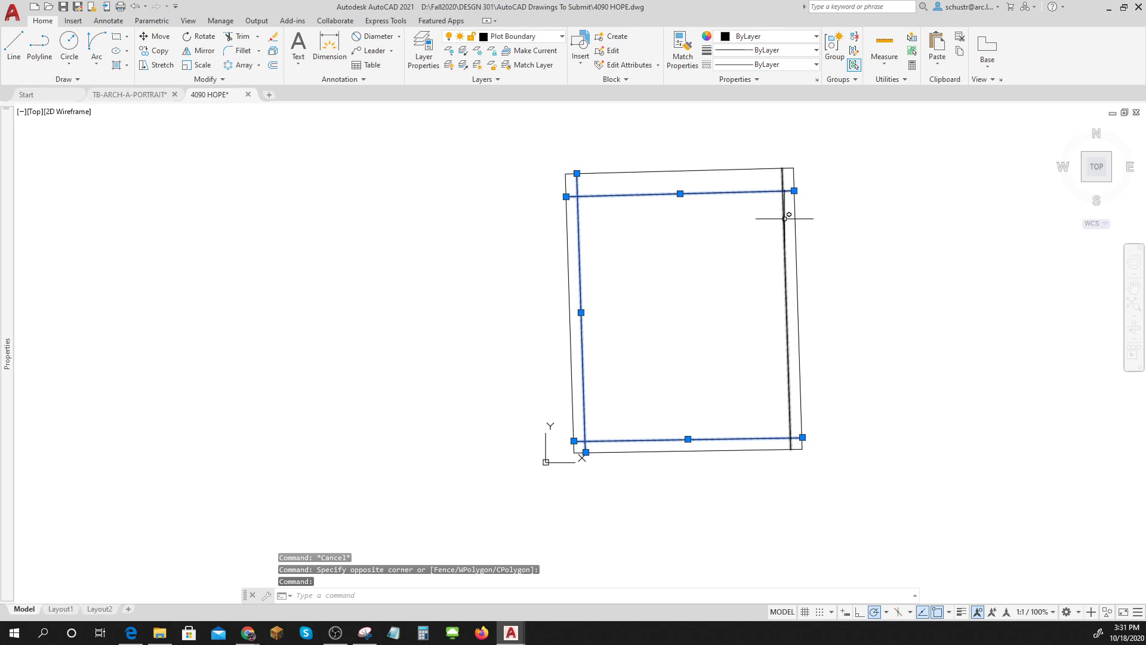
pyautogui.click(562, 36)
pyautogui.click(516, 153)
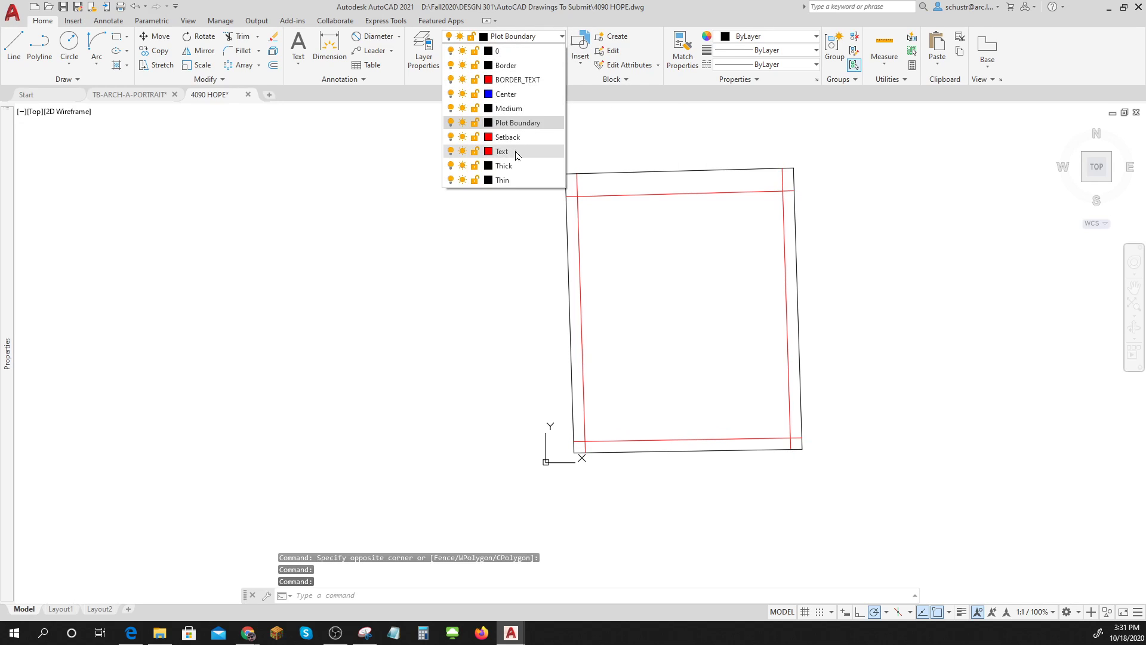
pyautogui.click(515, 138)
pyautogui.press('Escape')
pyautogui.press('Escape')
pyautogui.press('Escape')
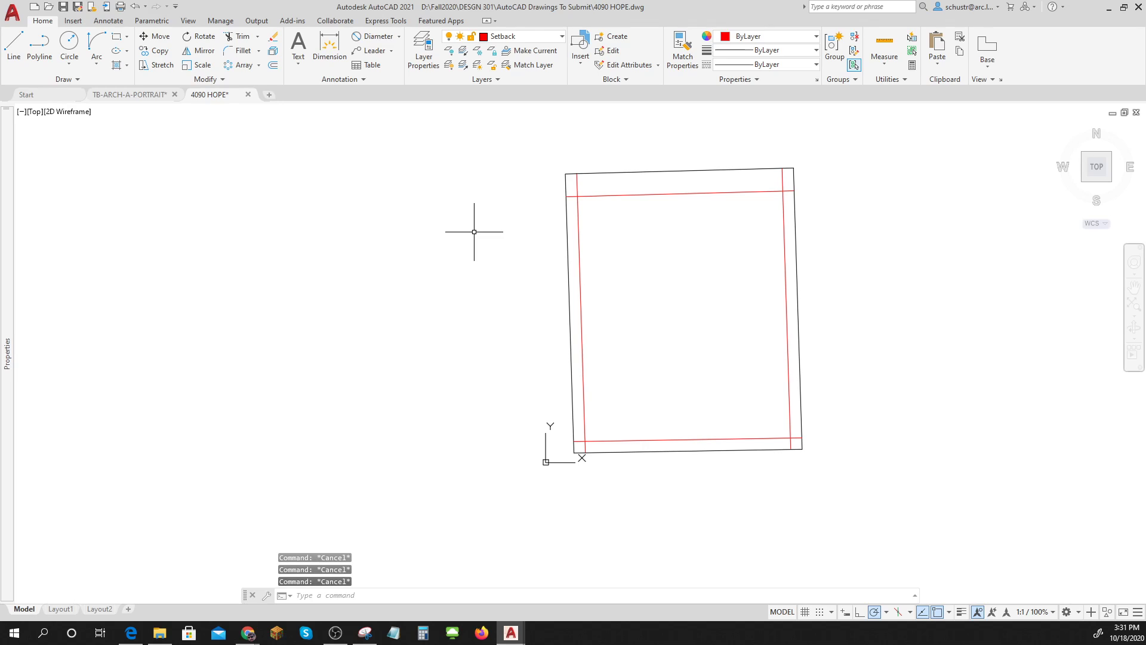
# Start TRIM using all eight lot lines as cutting edges.
pyautogui.write('TR')
pyautogui.press('Return')
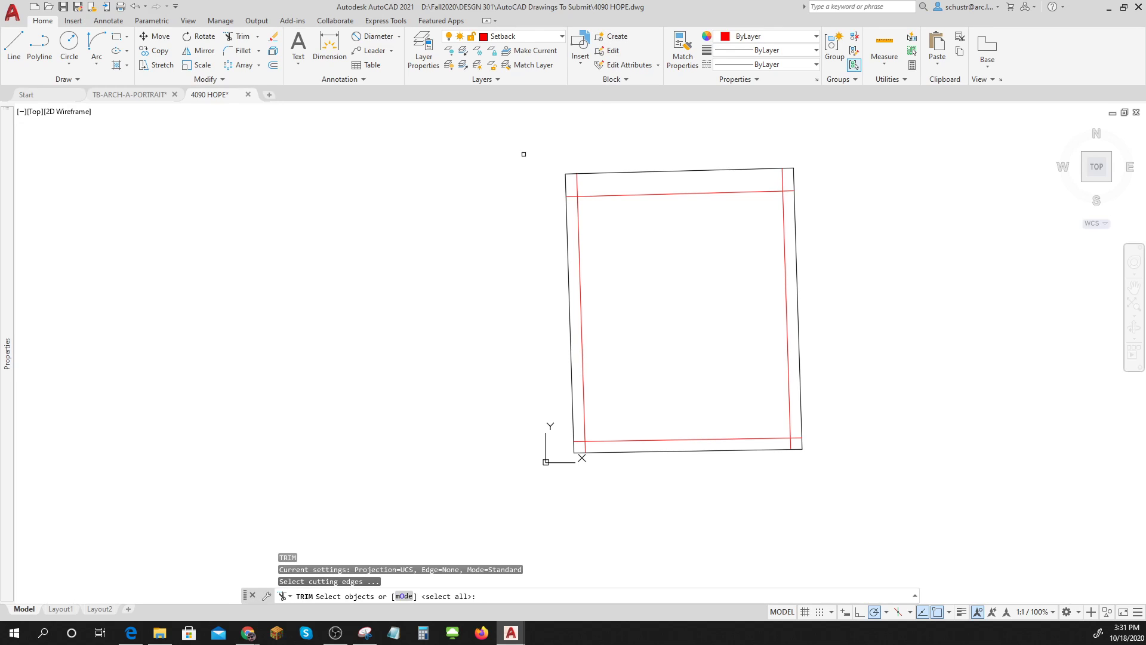
pyautogui.click(524, 154)
pyautogui.click(964, 559)
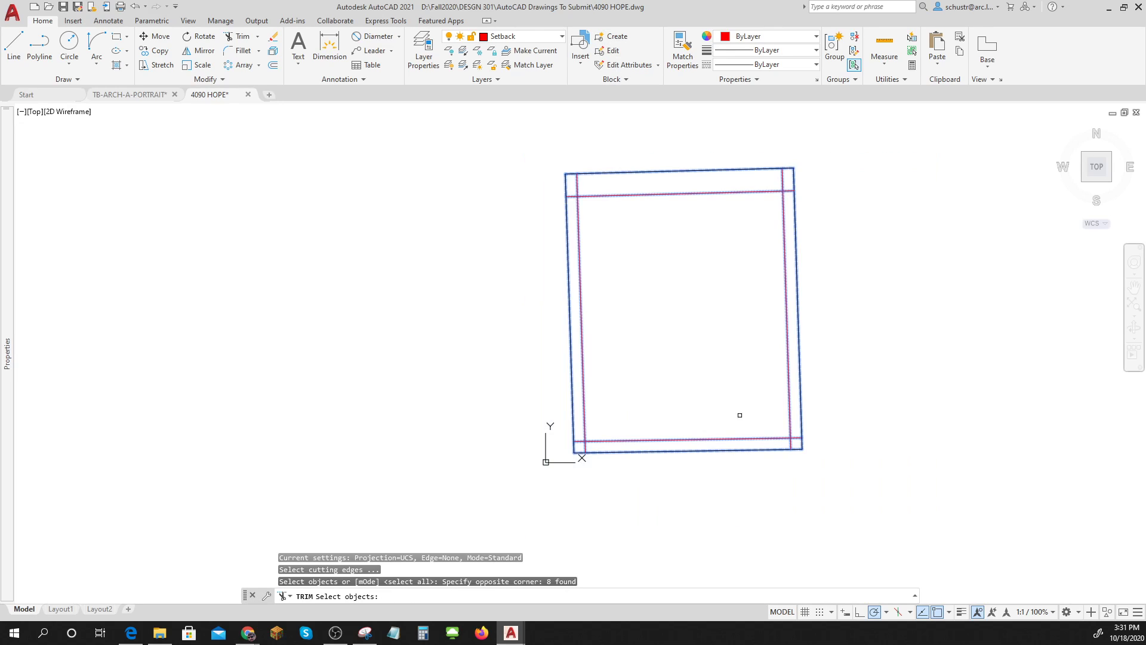
pyautogui.click(577, 183)
pyautogui.press('Return')
# Trim the overhangs at all four corners into a clean inner rectangle, then show Layout1.
pyautogui.click(578, 182)
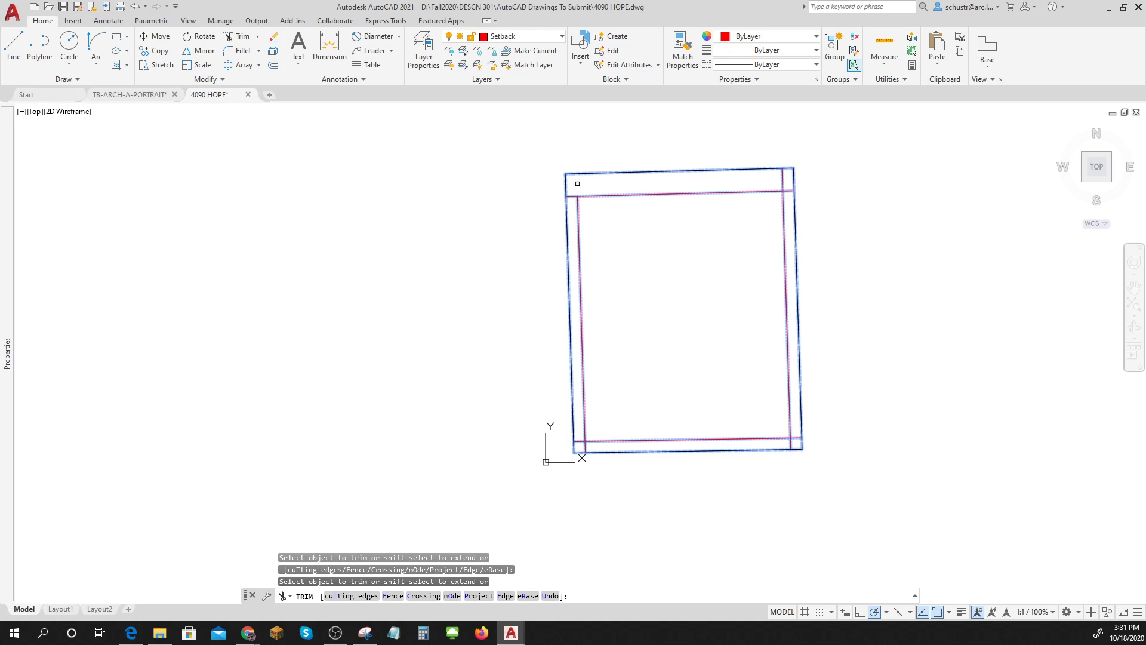
pyautogui.click(571, 197)
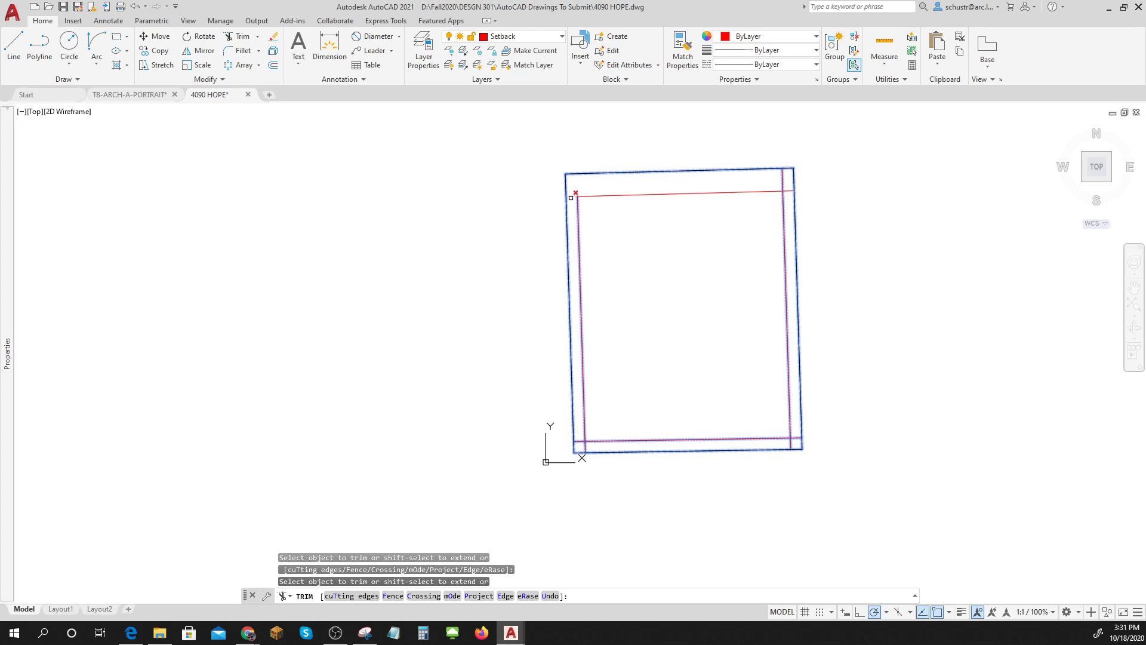
pyautogui.click(781, 180)
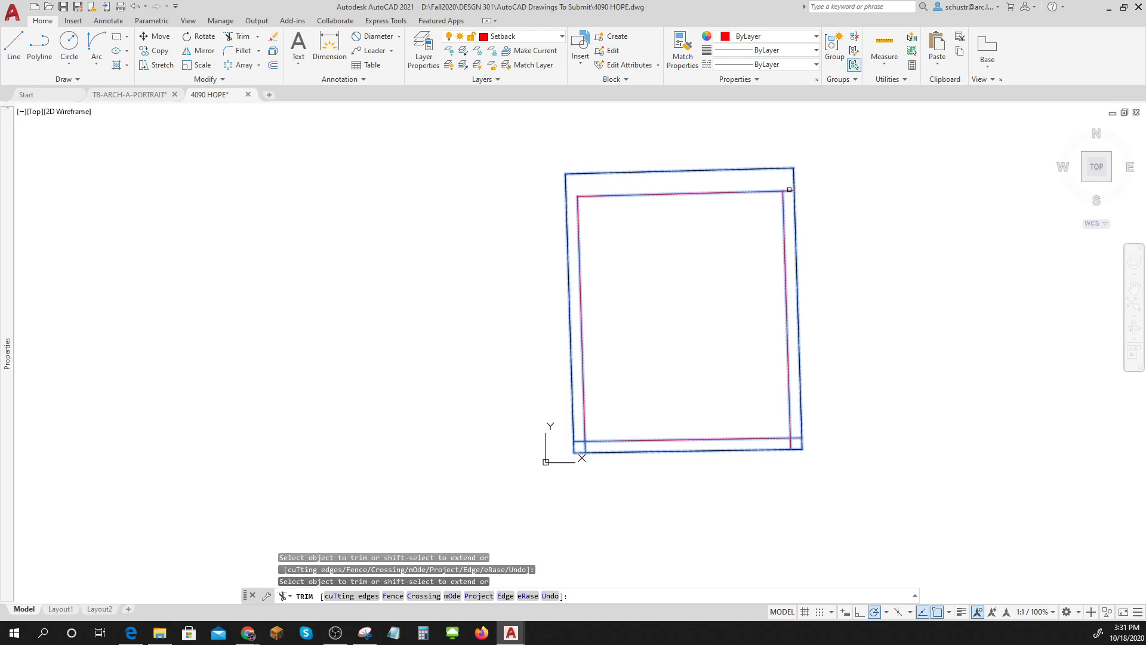
pyautogui.scroll(4, 805, 451)
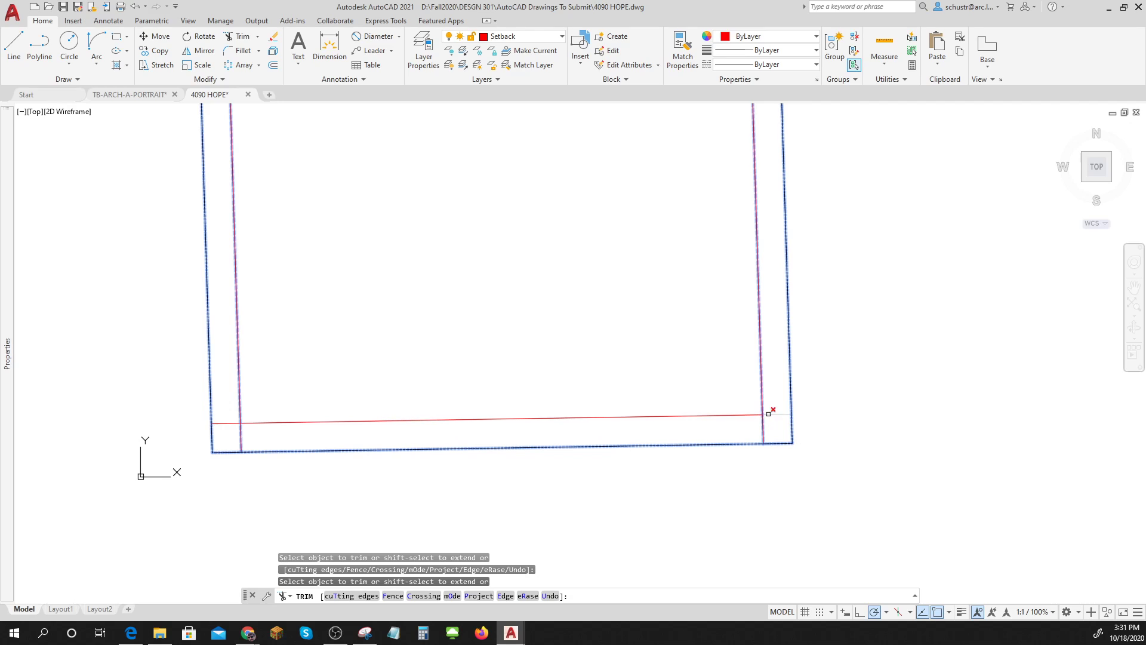
pyautogui.click(768, 414)
pyautogui.click(763, 424)
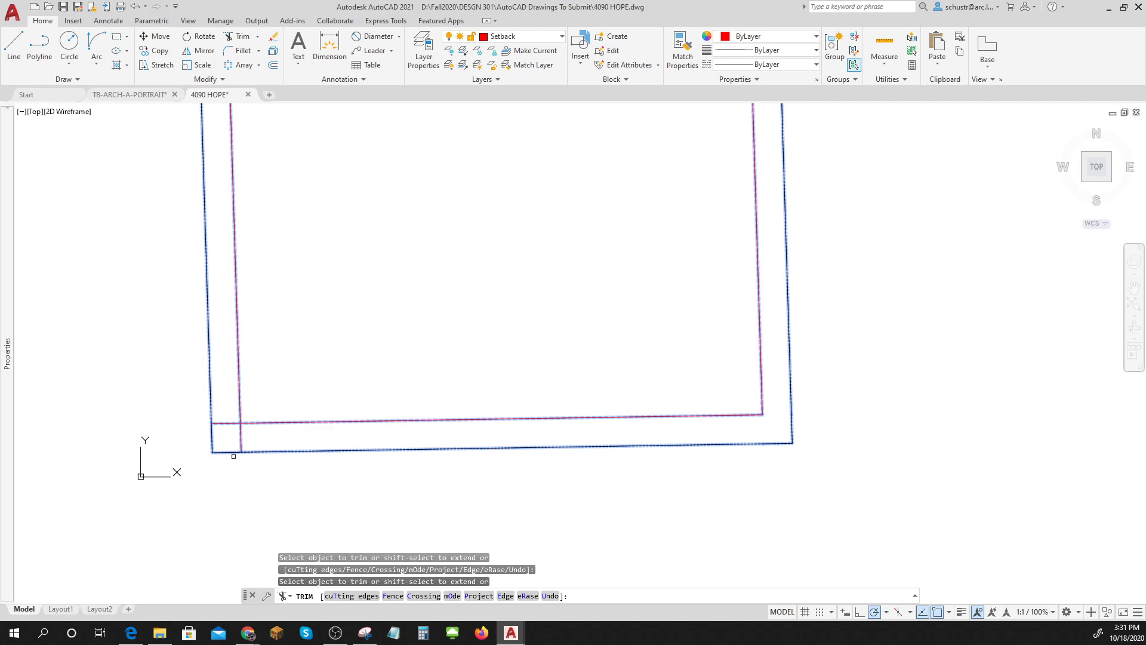
pyautogui.click(240, 437)
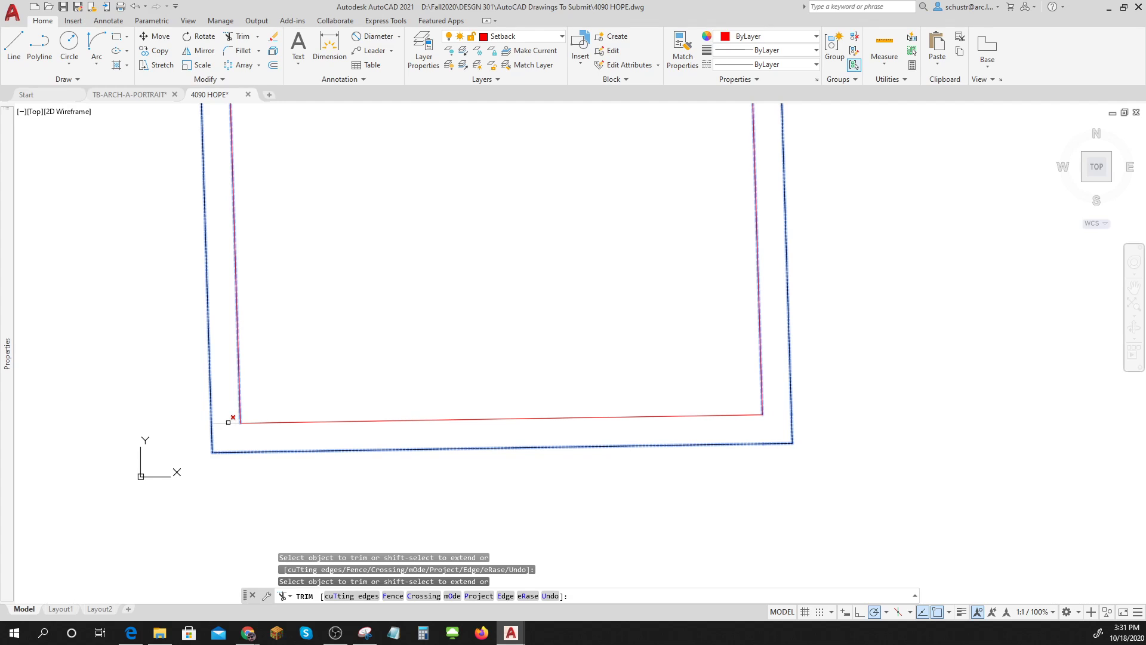
pyautogui.click(231, 422)
pyautogui.scroll(-4, 231, 420)
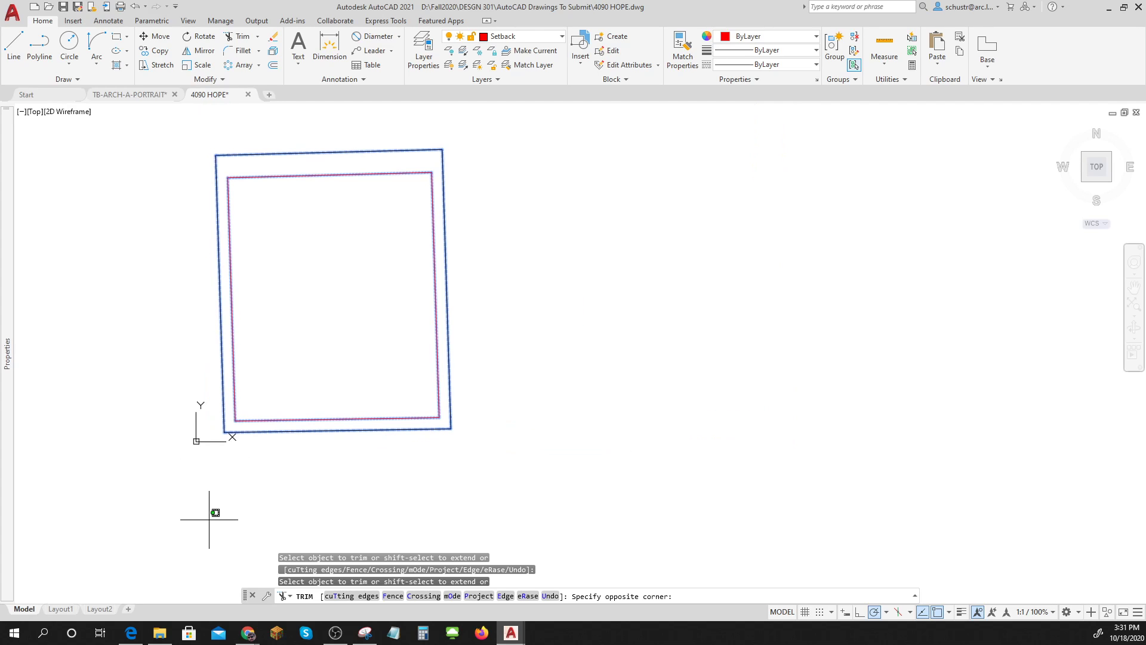
pyautogui.press('Escape')
pyautogui.click(59, 609)
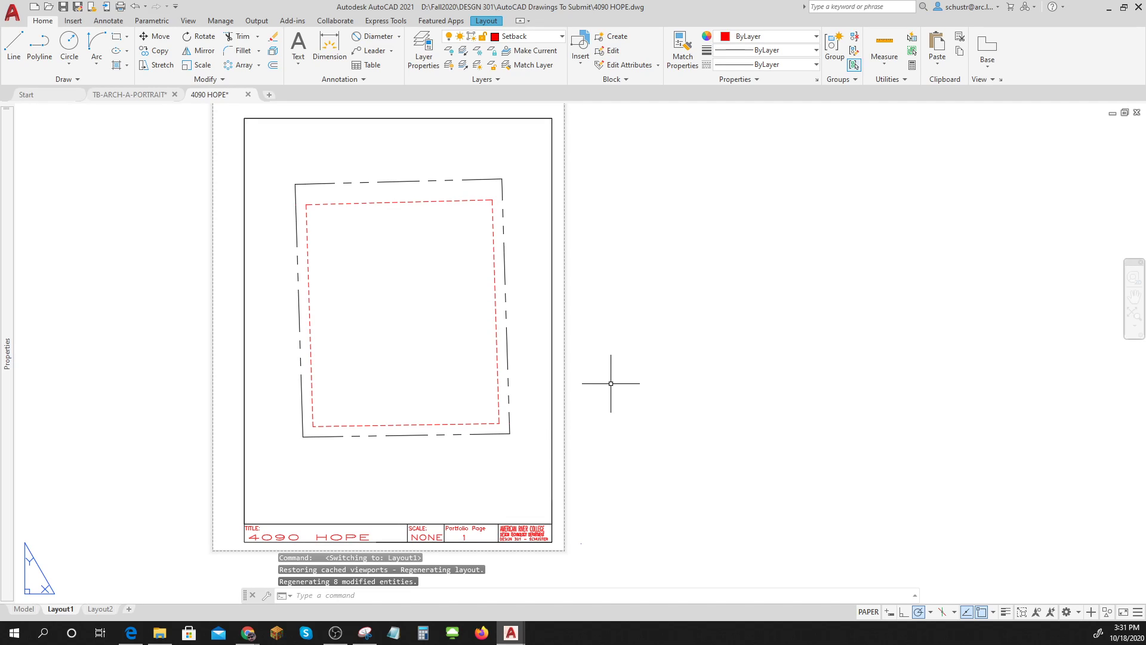
# Set Text as the current layer and return to the Model tab.
pyautogui.click(555, 37)
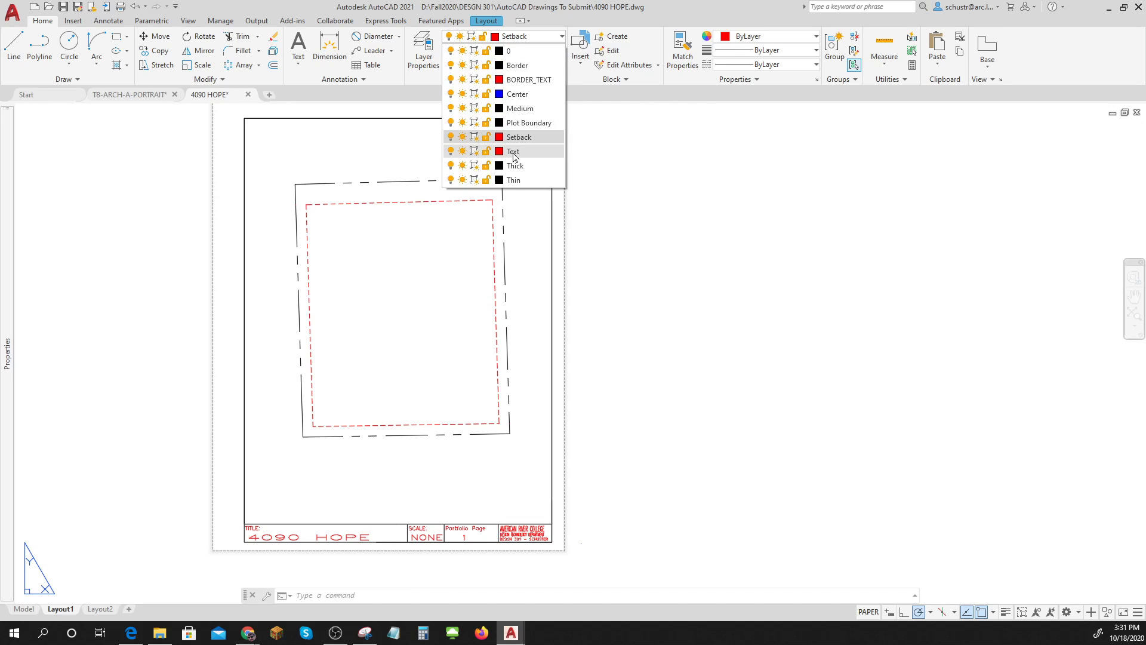
pyautogui.click(514, 153)
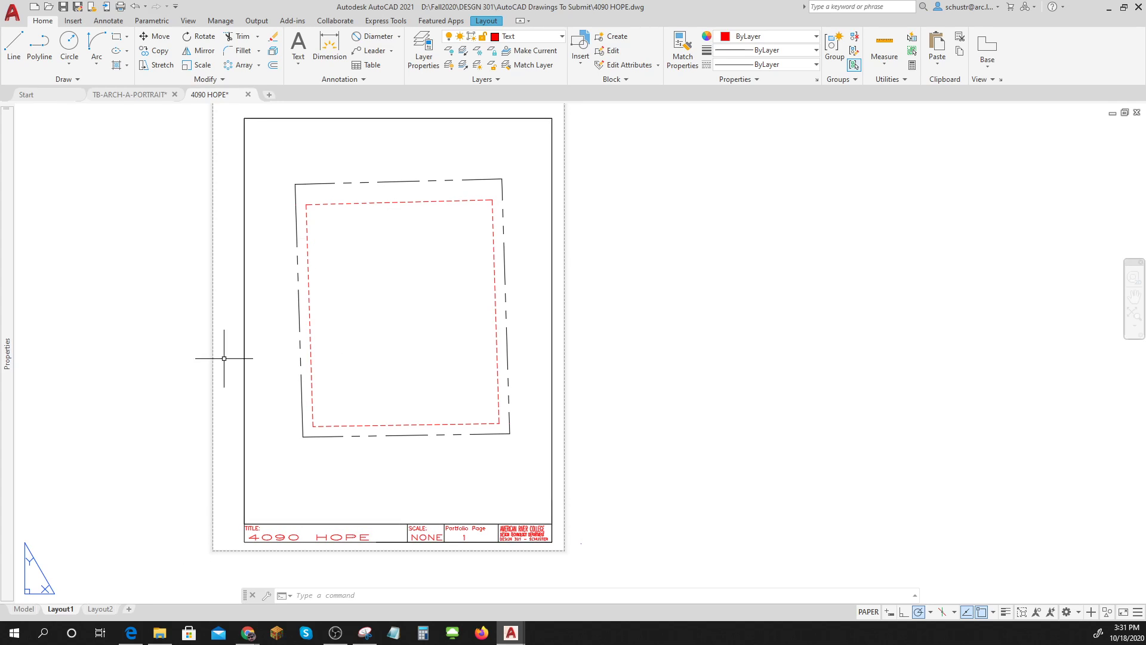
pyautogui.click(24, 609)
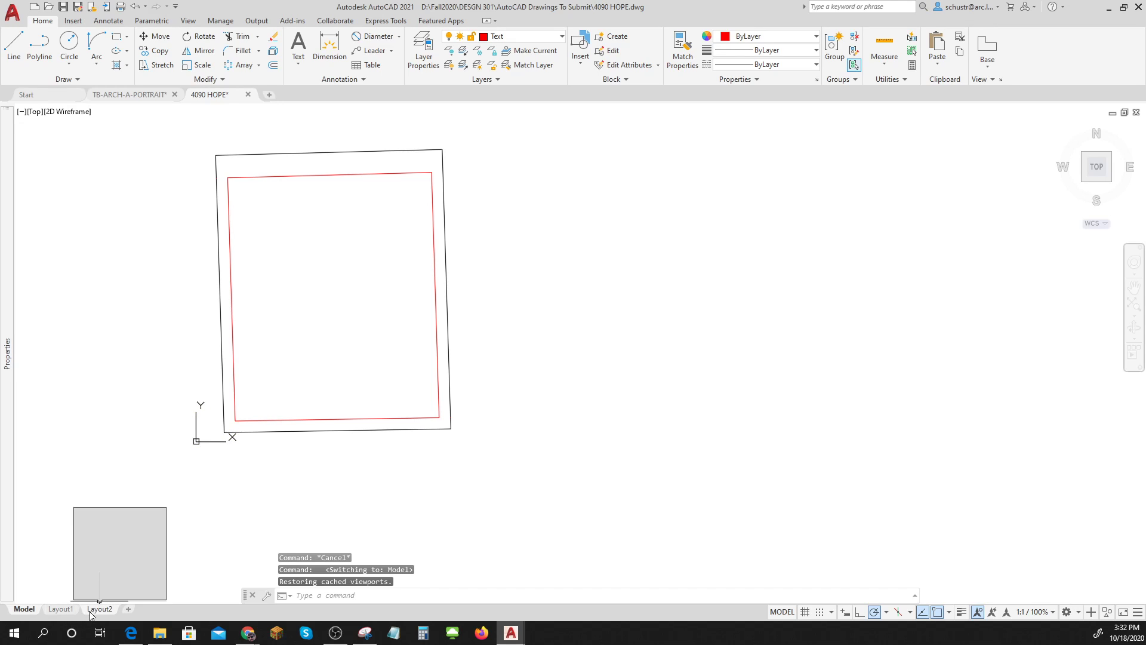
# Paste the copied reference image onto Layout1 and shrink it from its corner.
pyautogui.click(60, 609)
pyautogui.scroll(-3, 298, 487)
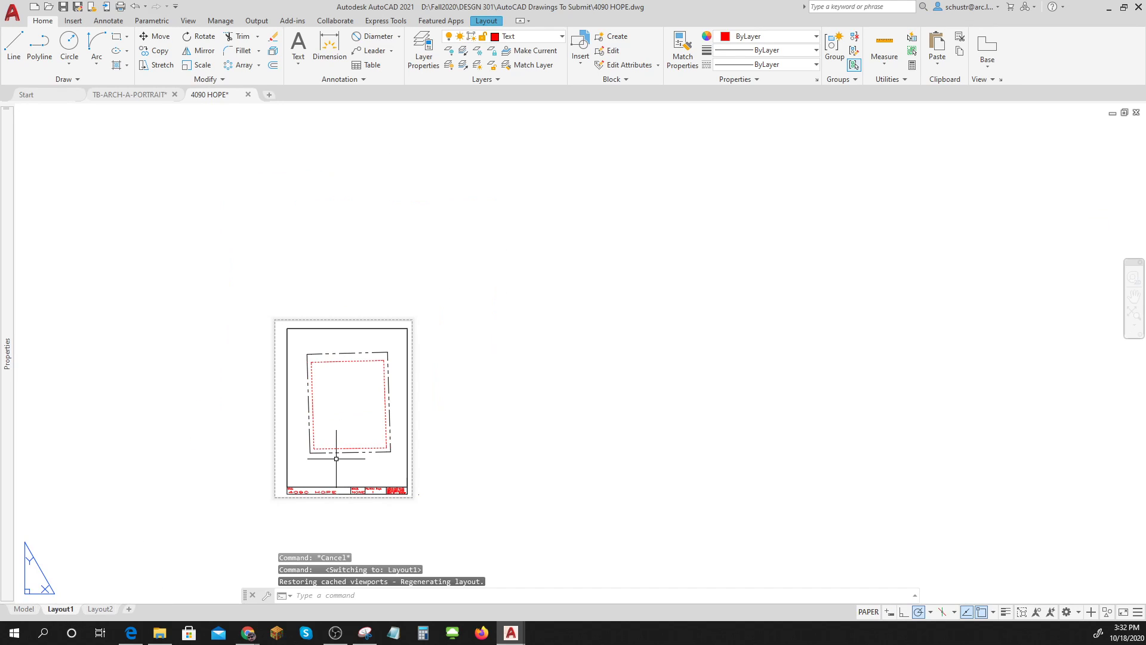
pyautogui.write('PASTE')
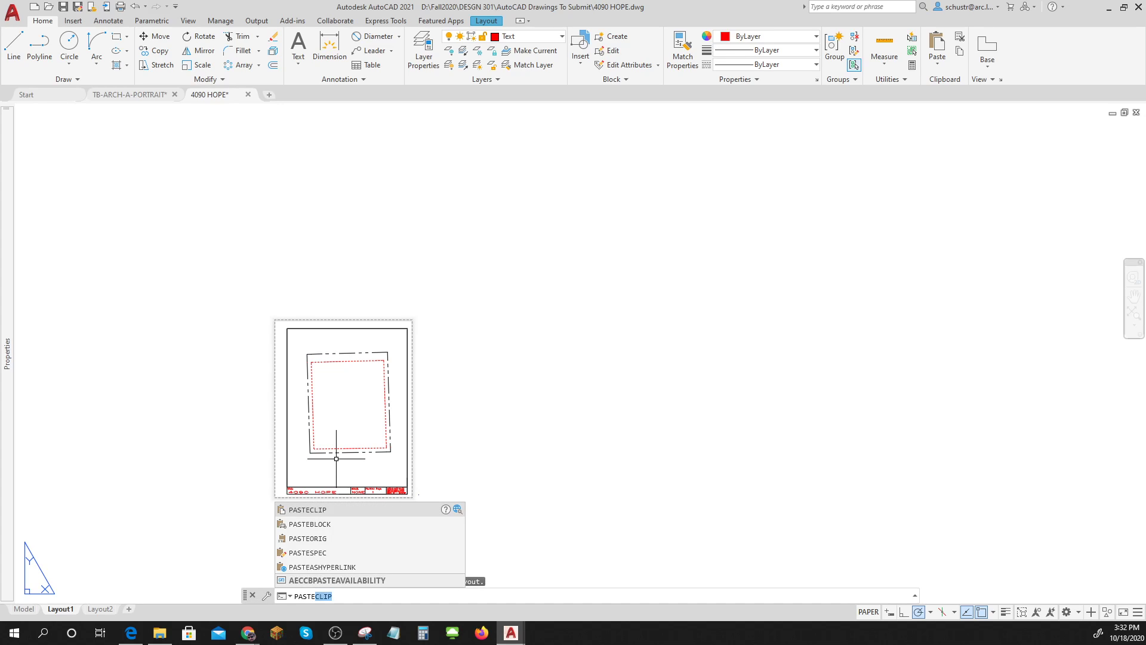
pyautogui.press('Return')
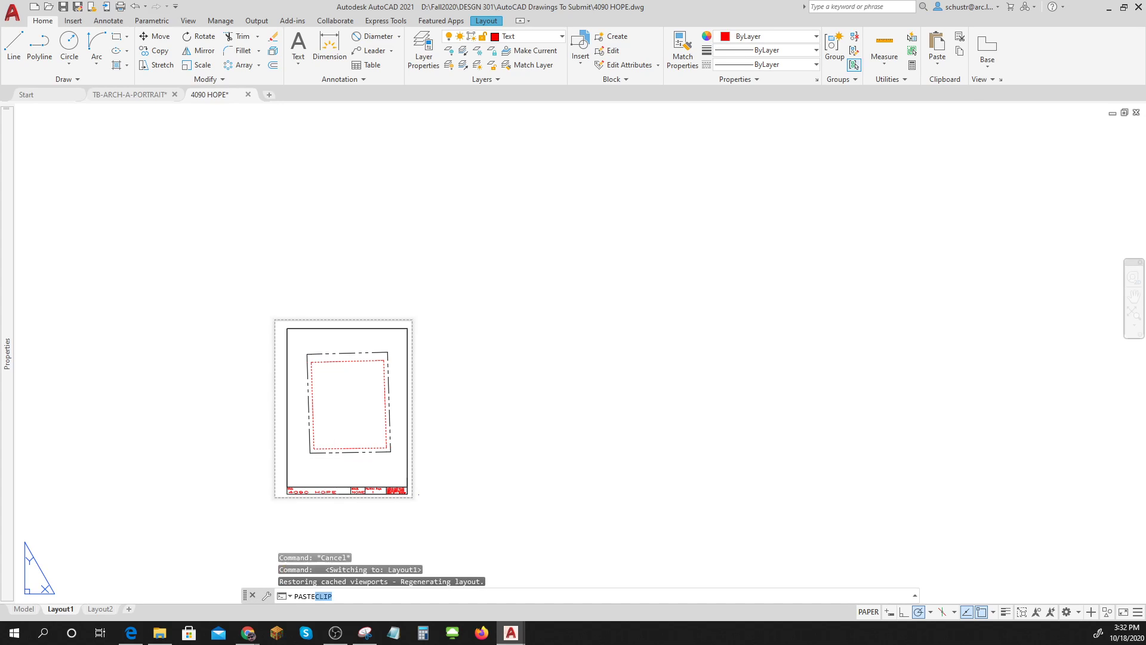
pyautogui.click(486, 544)
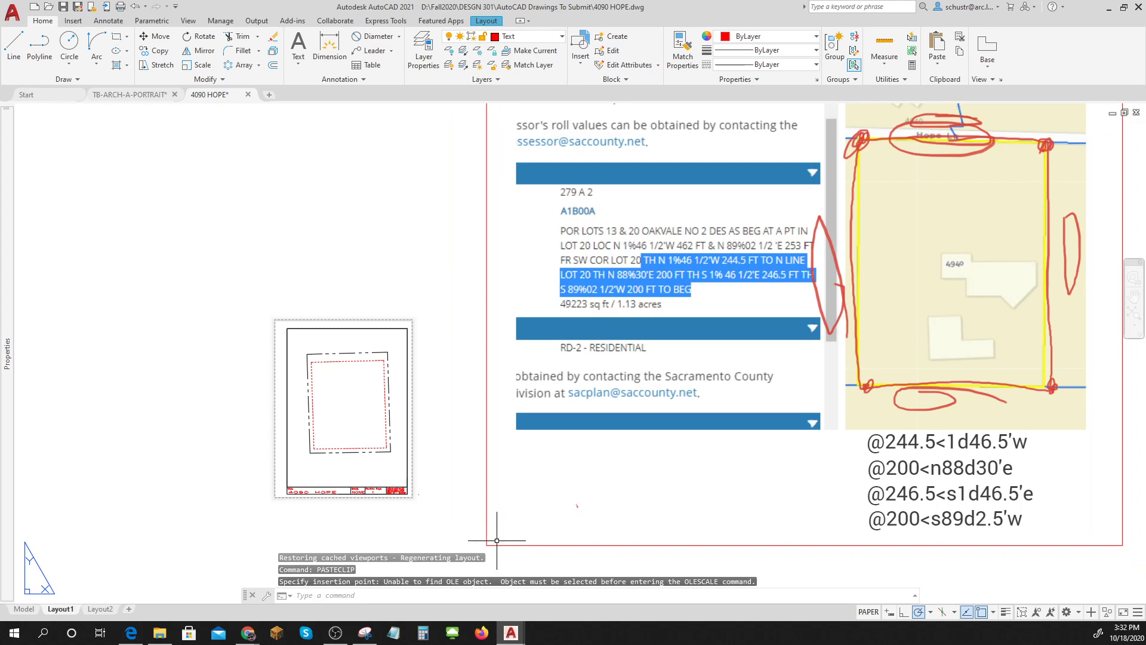
pyautogui.scroll(-3, 525, 534)
pyautogui.scroll(1, 634, 520)
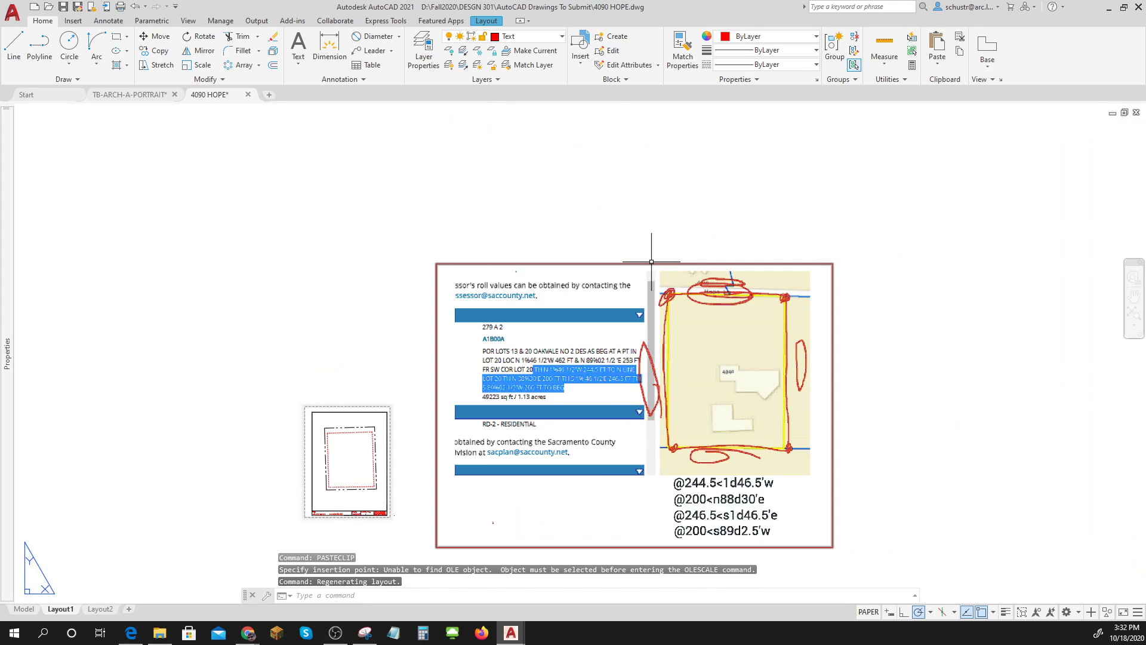
pyautogui.click(704, 263)
pyautogui.click(832, 264)
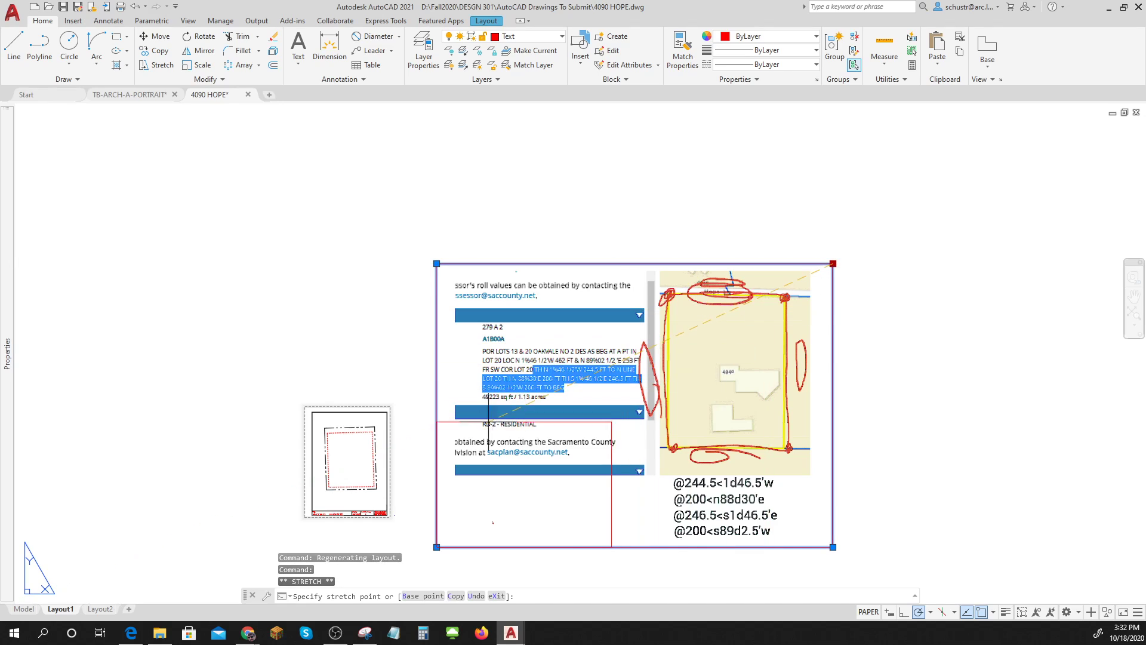
pyautogui.click(461, 512)
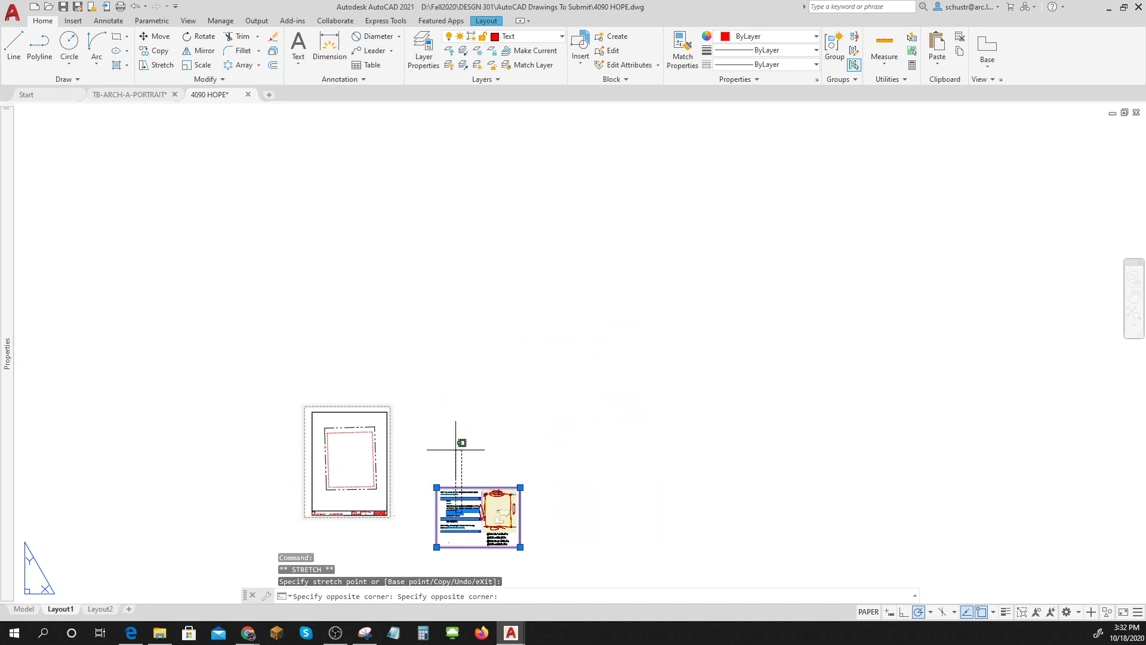
pyautogui.press('Escape')
pyautogui.press('Escape')
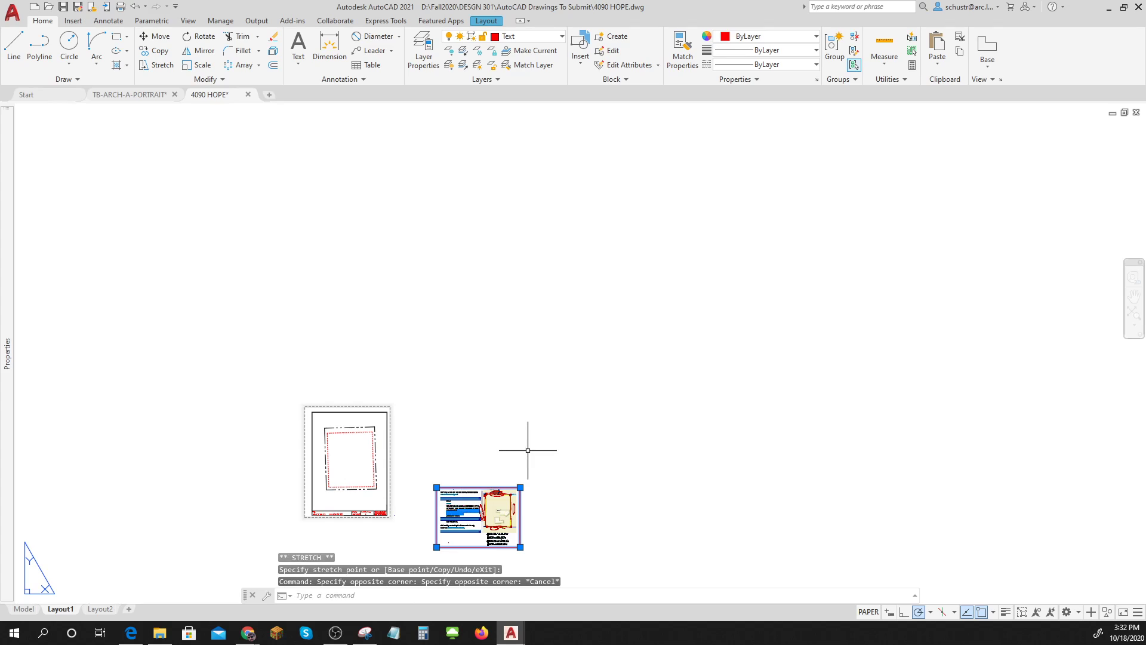
# Move the reference image viewport up and to the left beside the drawing sheet.
pyautogui.write('m')
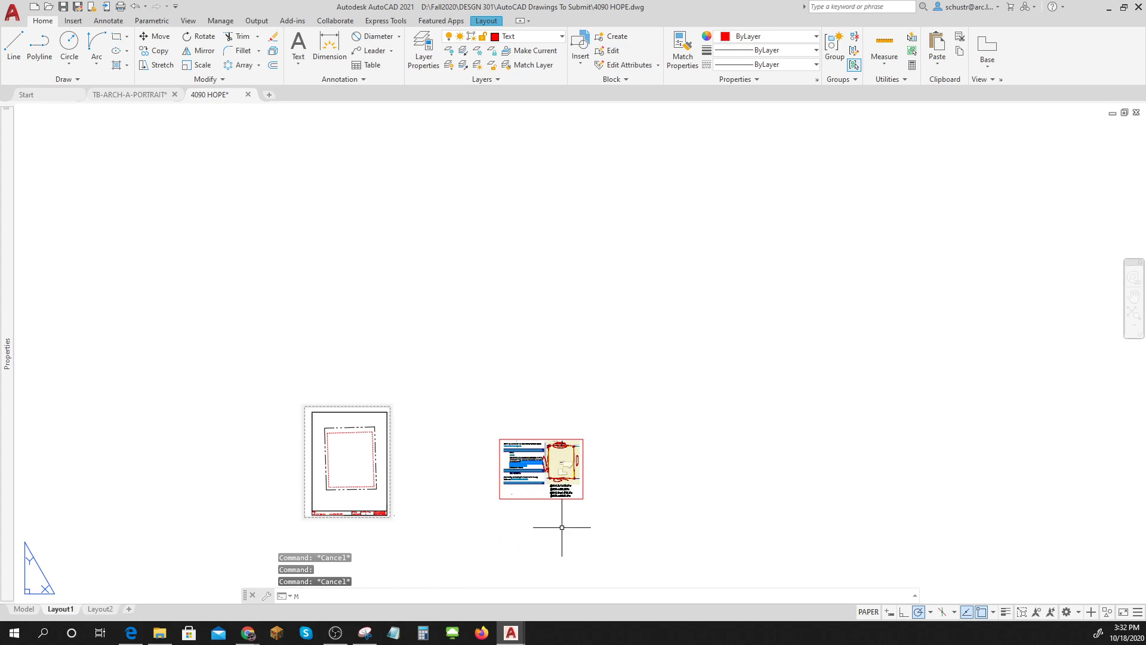
pyautogui.press('Return')
pyautogui.click(613, 519)
pyautogui.click(571, 484)
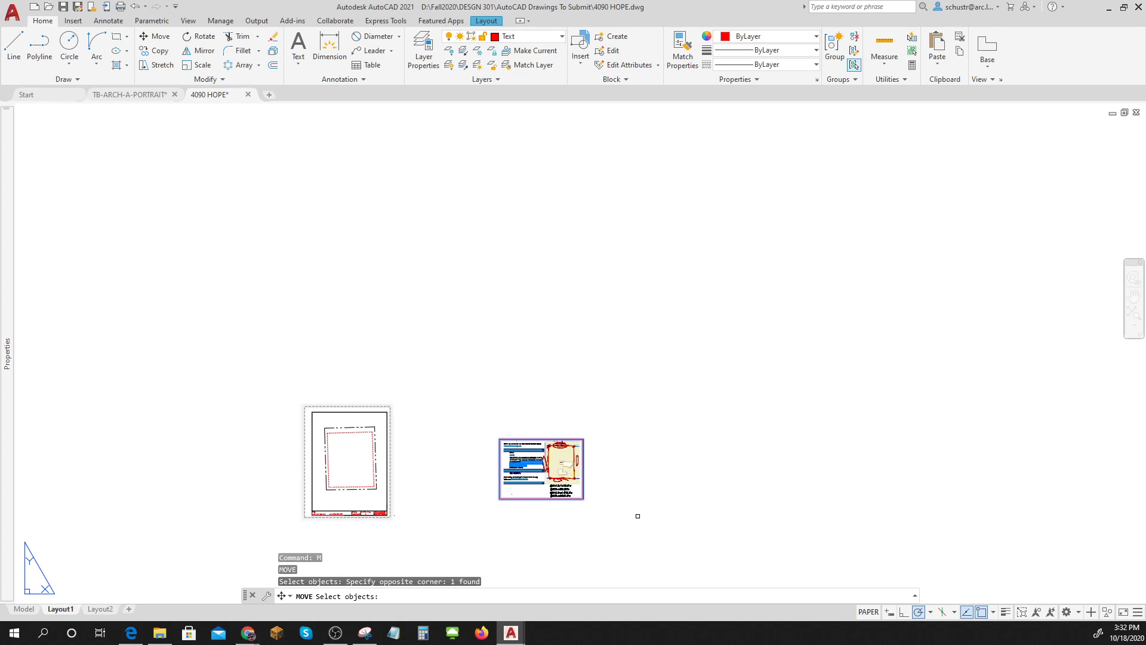
pyautogui.click(638, 516)
pyautogui.press('Return')
pyautogui.click(626, 514)
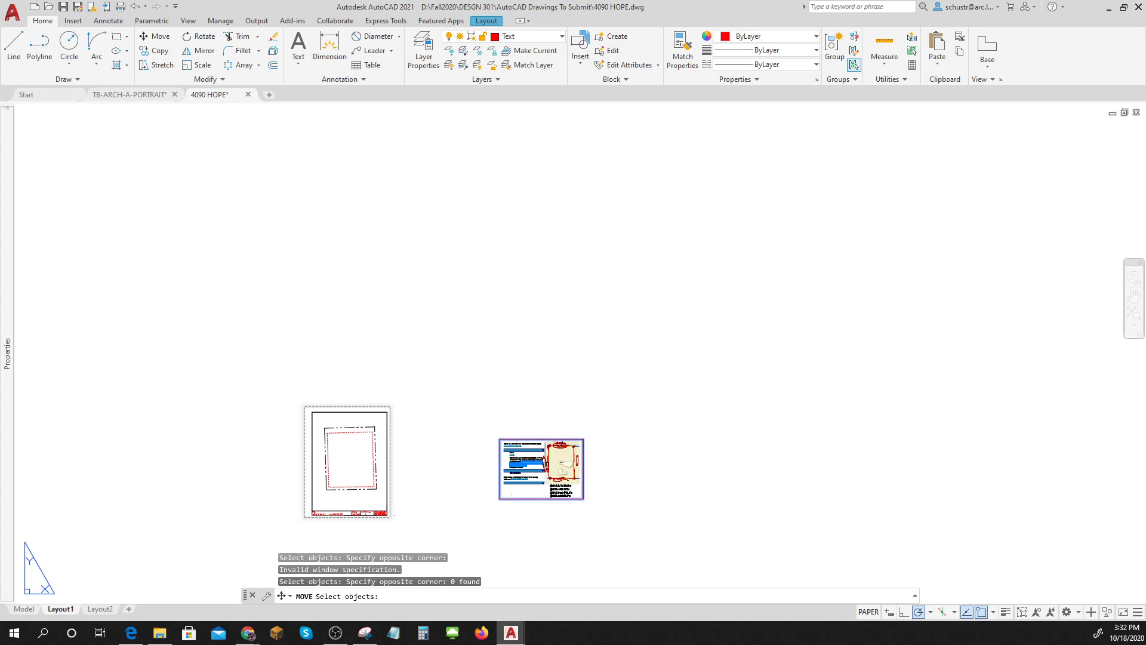
pyautogui.press('Return')
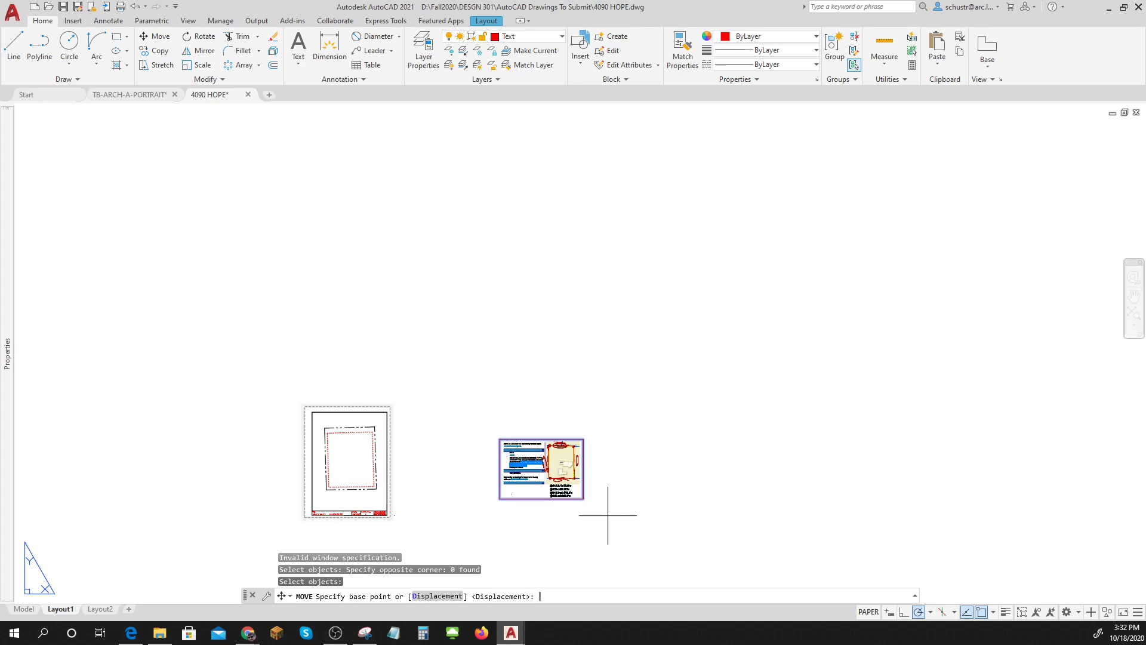
pyautogui.click(607, 514)
pyautogui.click(508, 454)
pyautogui.scroll(5, 461, 451)
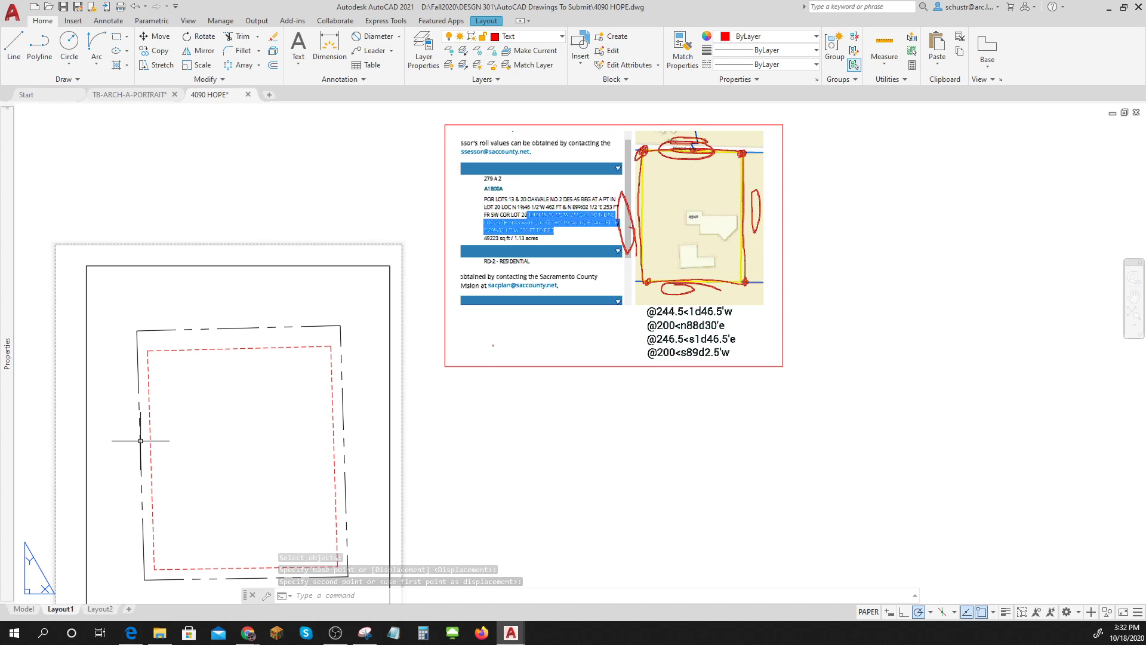
# Start middle-centred DTEXT beside the west boundary, height .125, rotated to N1°46.5'W.
pyautogui.scroll(-2, 122, 493)
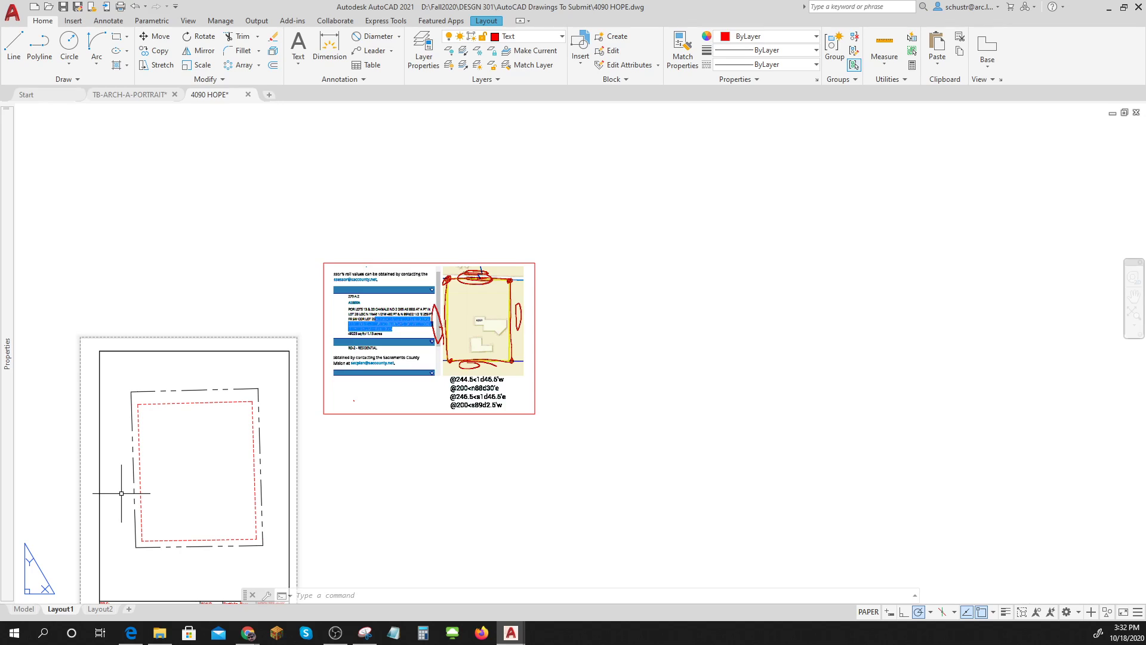
pyautogui.write('DT')
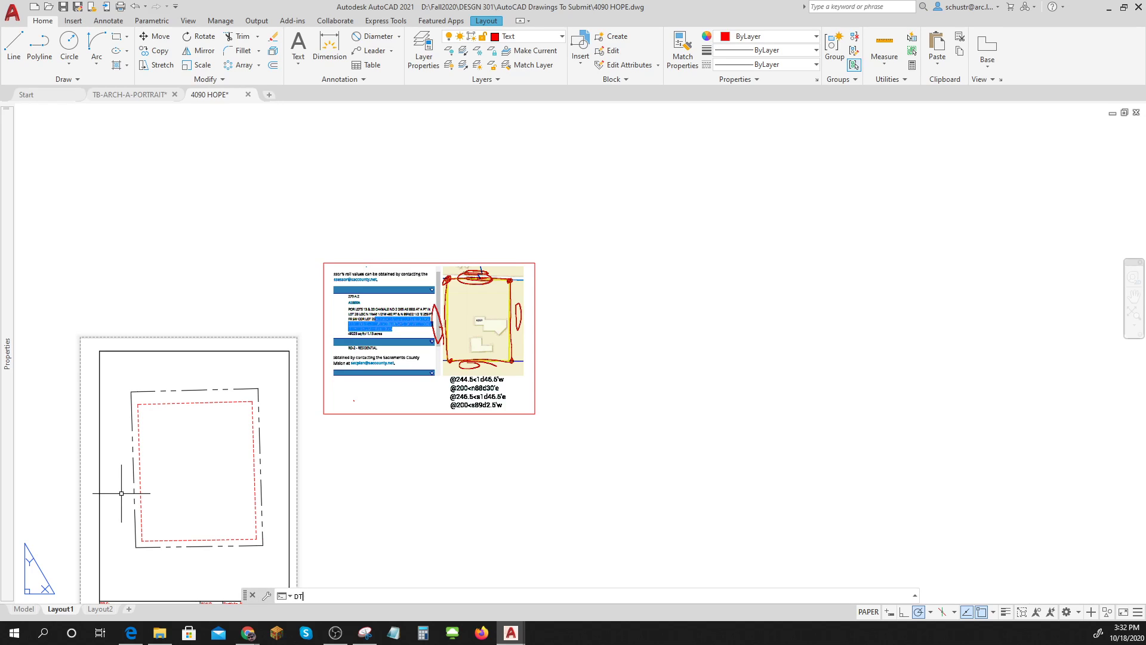
pyautogui.press('Return')
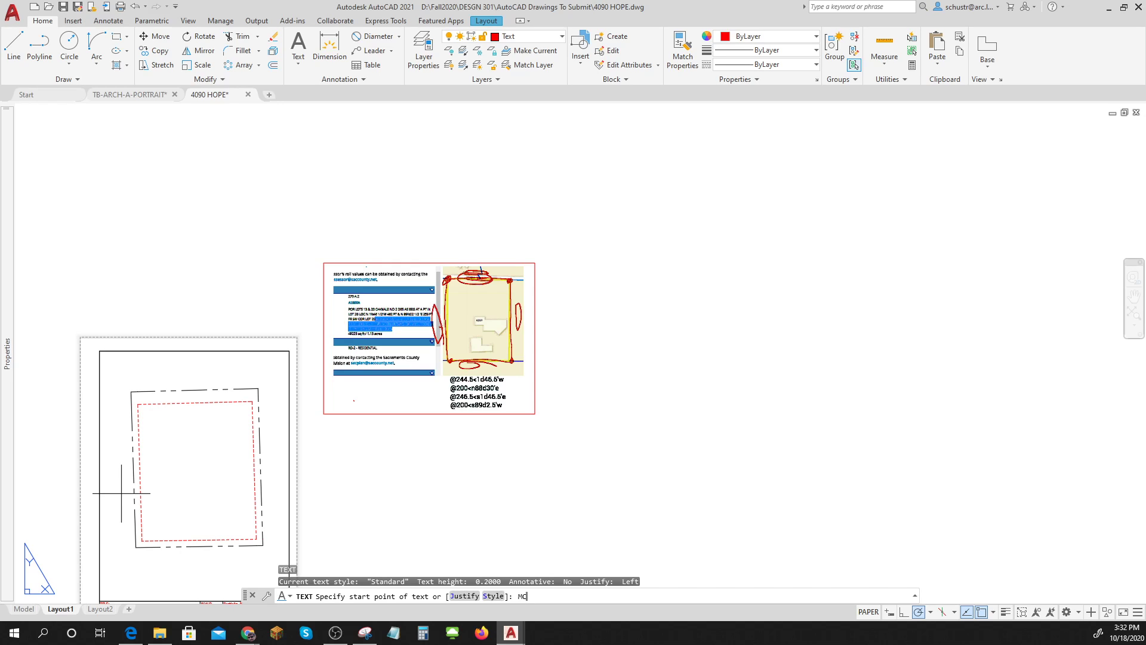
pyautogui.press('Return')
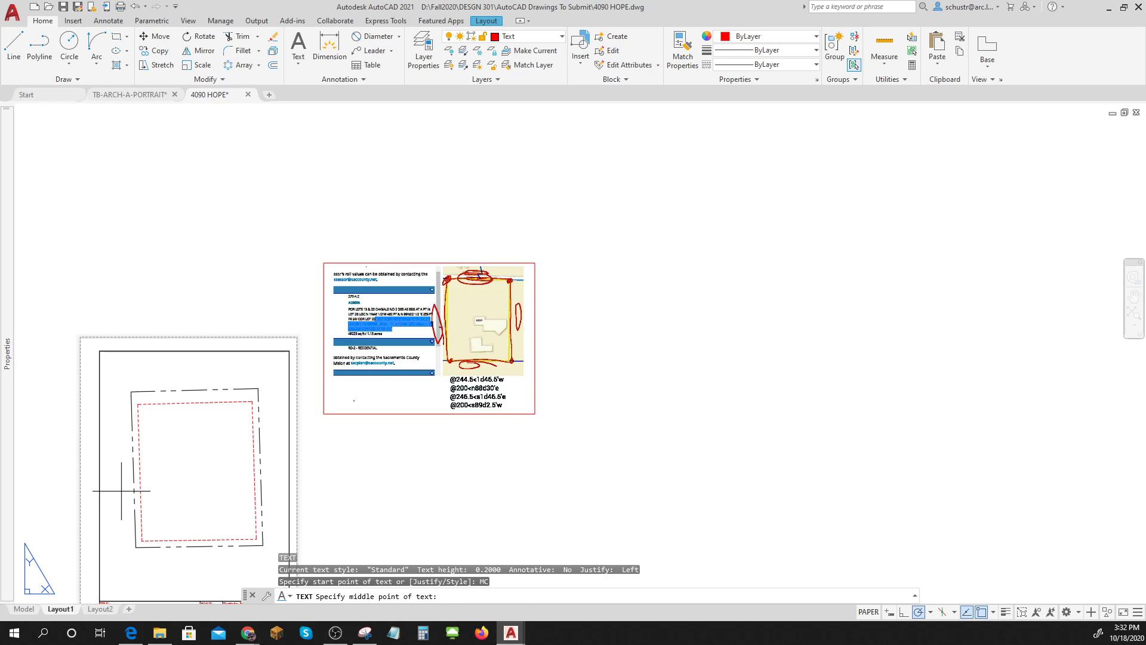
pyautogui.scroll(2, 122, 491)
pyautogui.click(128, 447)
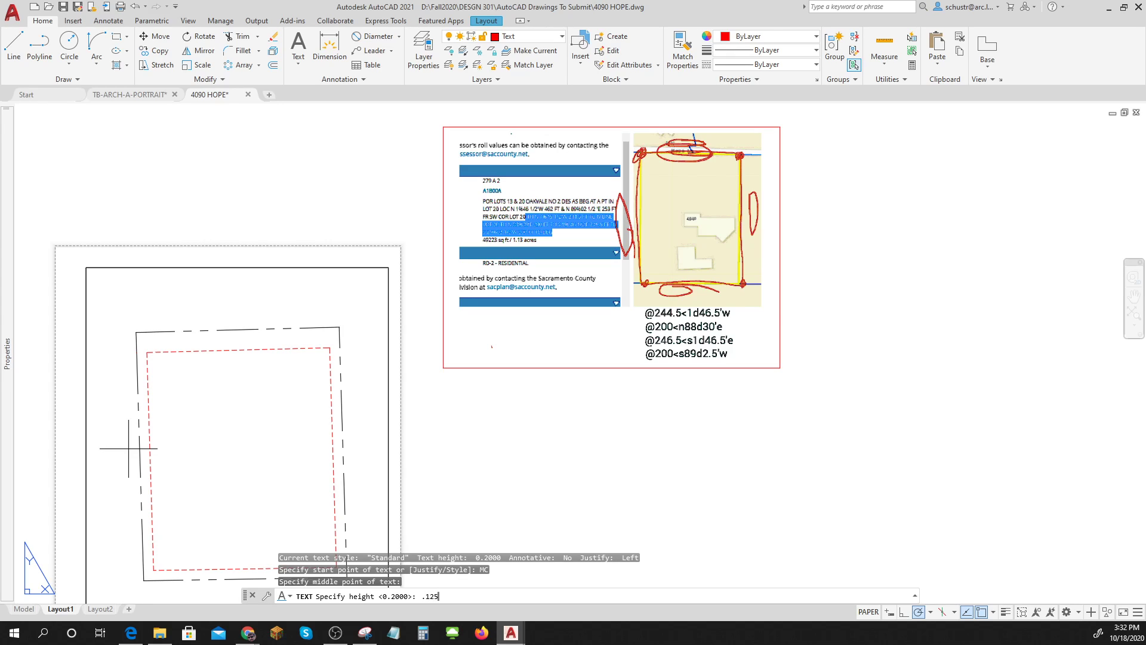
pyautogui.press('Return')
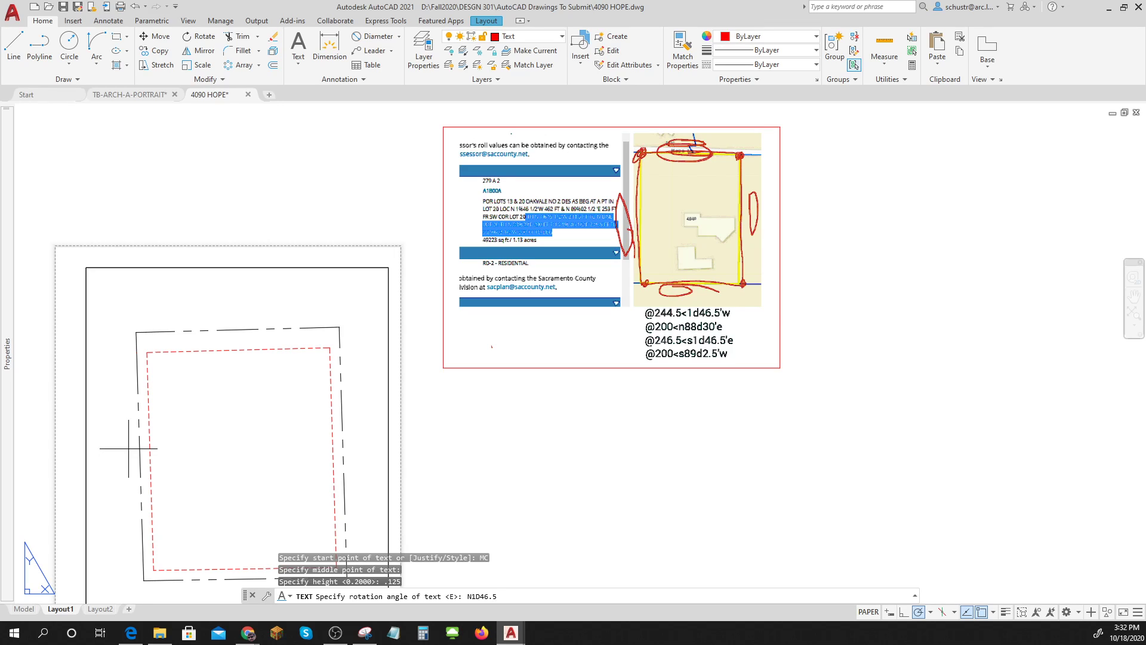
pyautogui.press('Return')
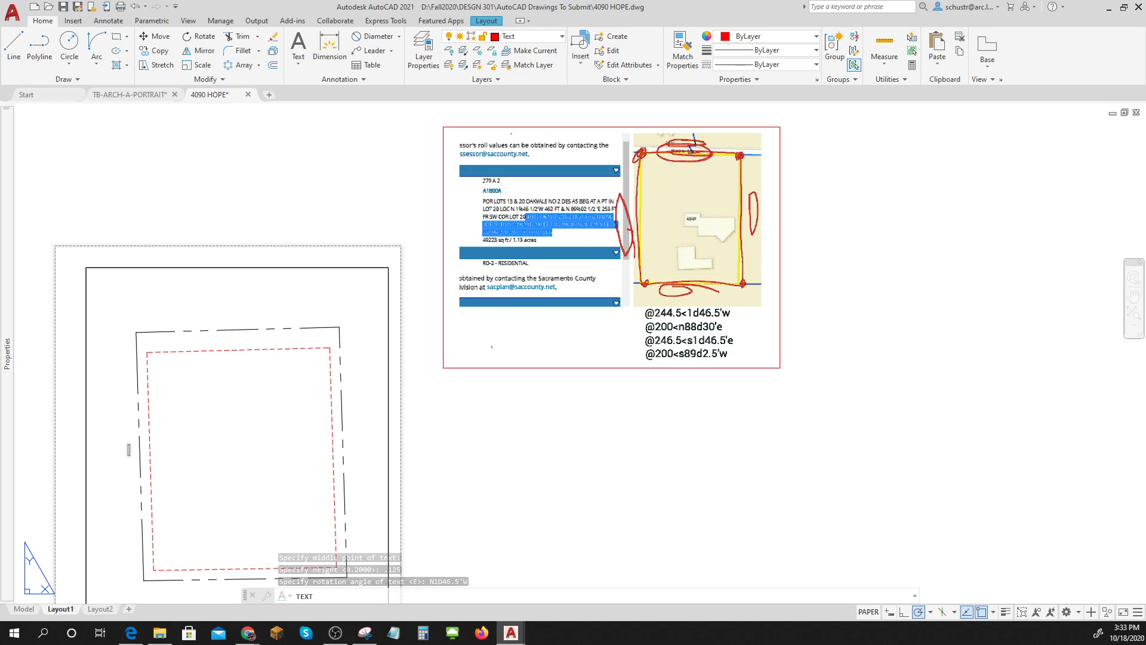
# Enter the label text 244.5' and N 1D 46.5' W.
pyautogui.write('244.5')
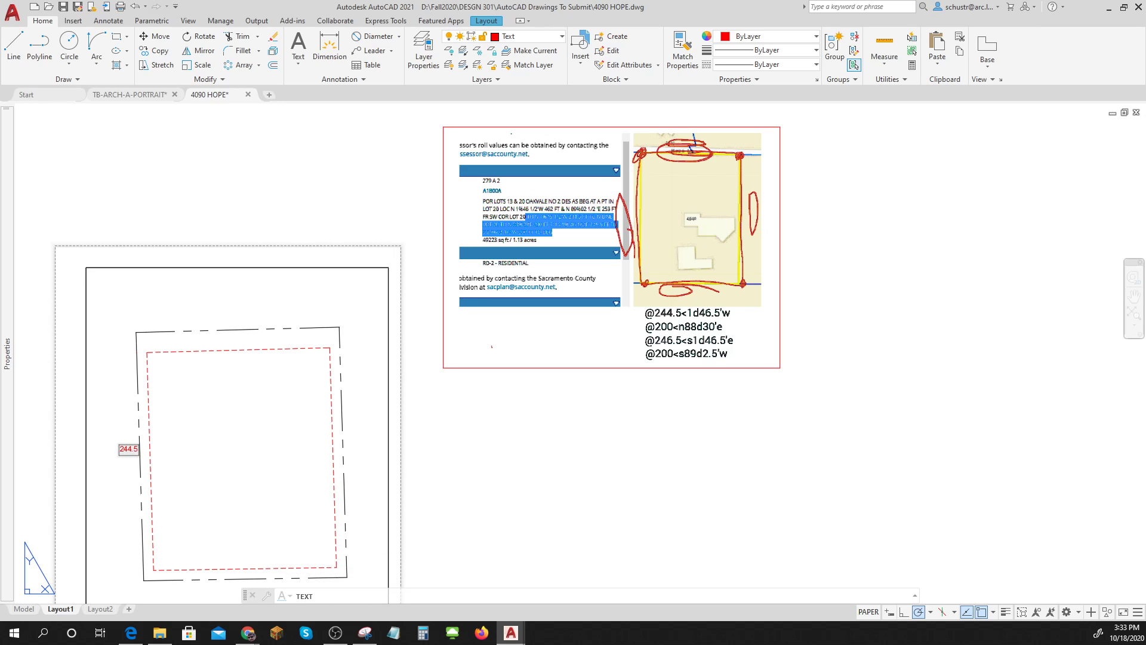
pyautogui.write("'           1")
pyautogui.press('BackSpace')
pyautogui.write('n')
pyautogui.press('BackSpace')
pyautogui.write('N 1D')
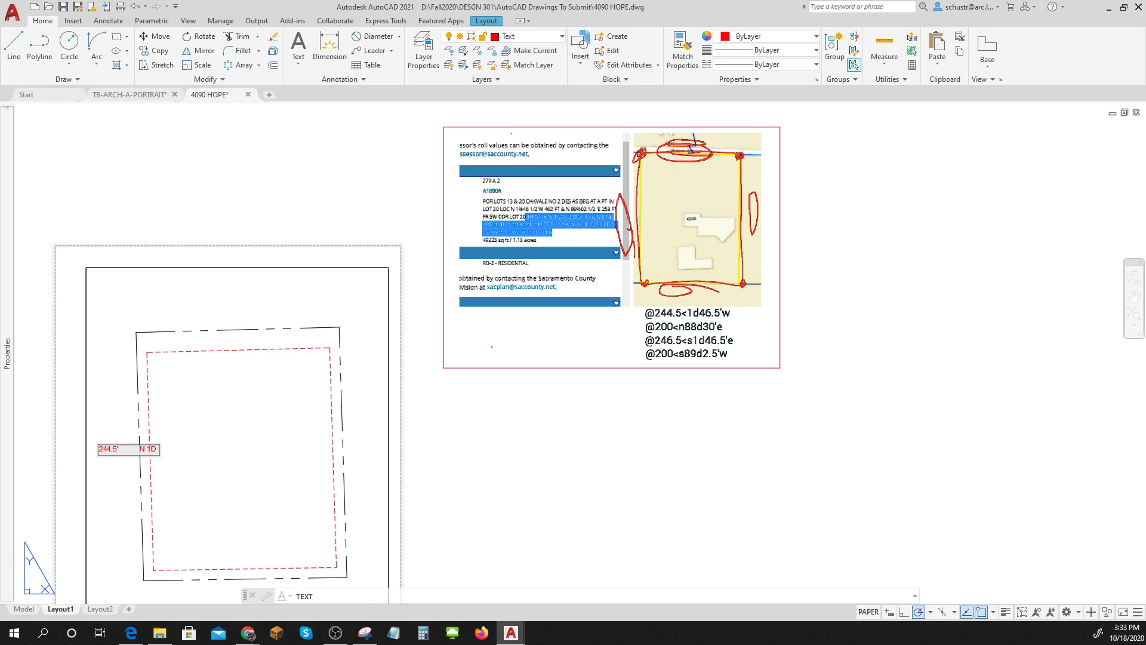
pyautogui.write(" 46.5' W")
pyautogui.press('Return')
pyautogui.press('Return')
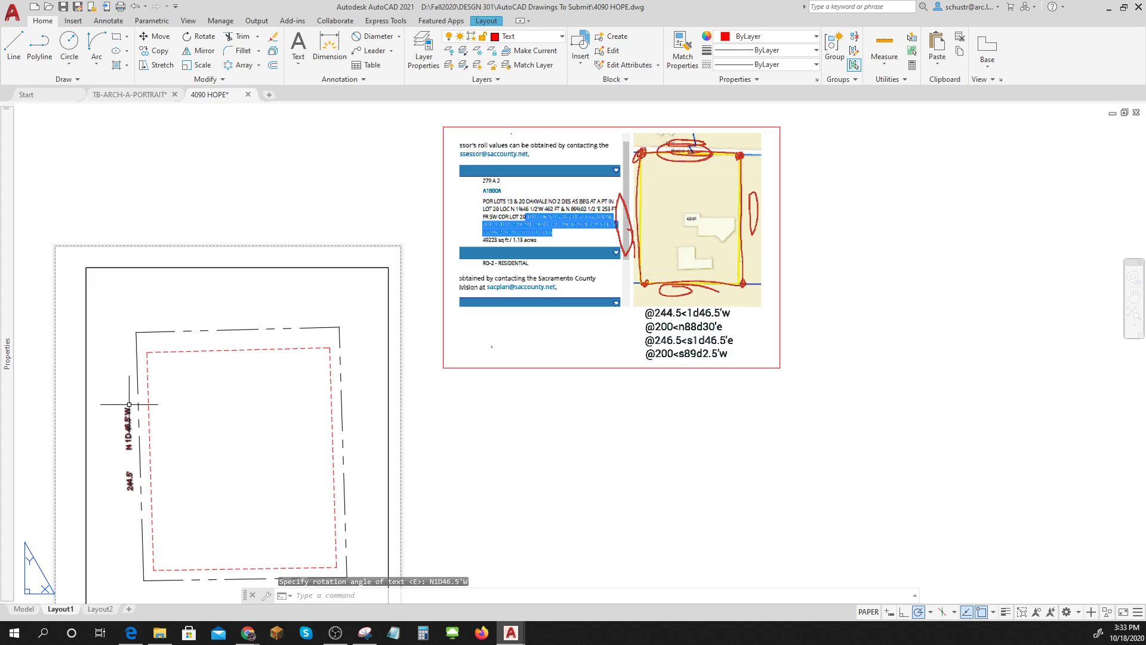
# Move the label right beside the west boundary line.
pyautogui.scroll(4, 120, 482)
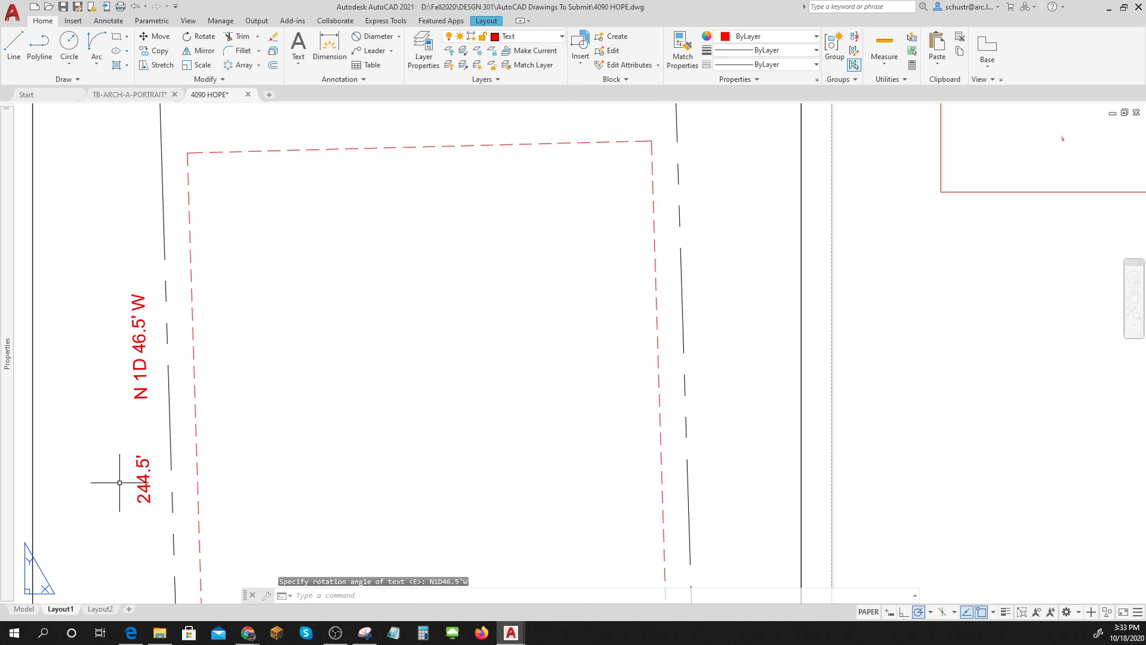
pyautogui.write('M')
pyautogui.press('Return')
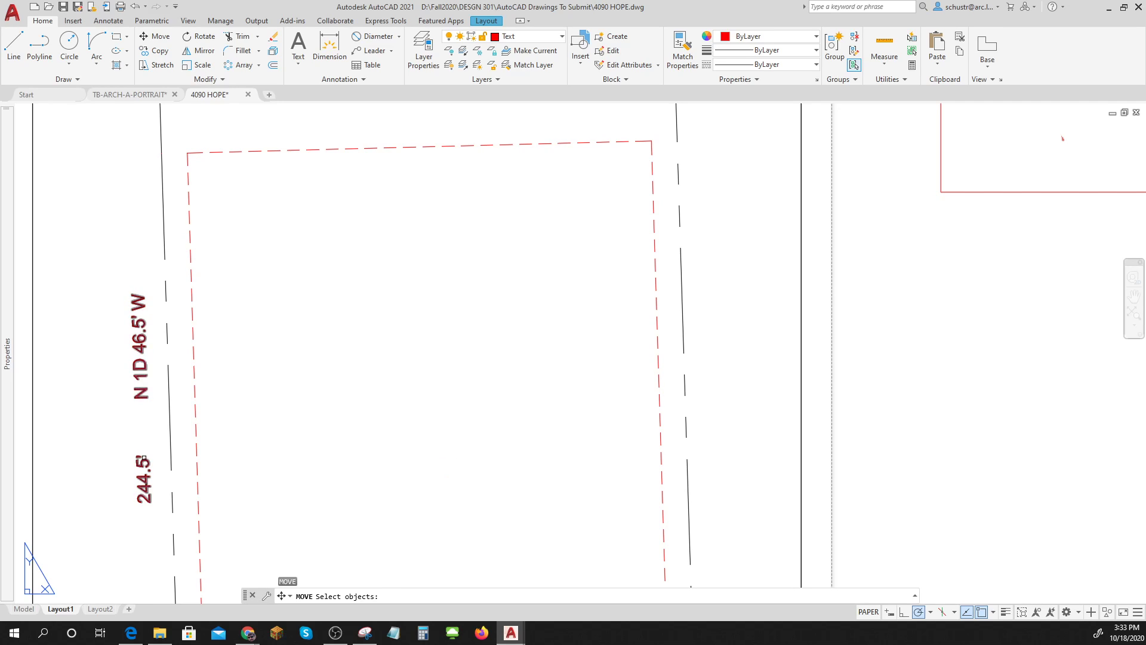
pyautogui.click(143, 458)
pyautogui.press('Return')
pyautogui.click(334, 434)
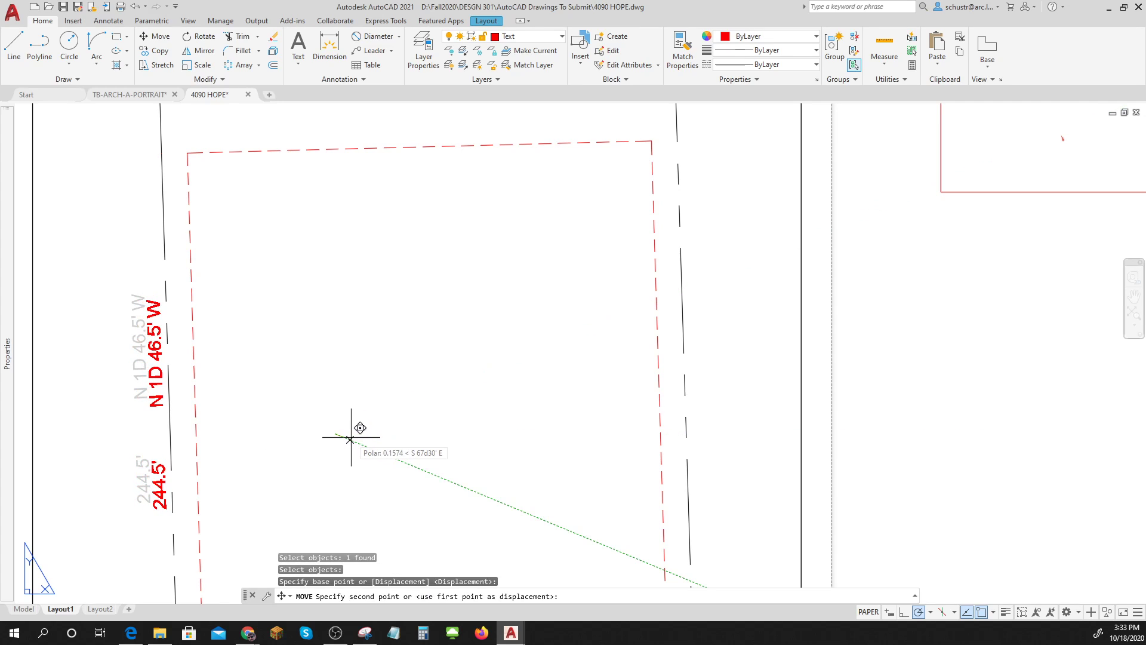
pyautogui.click(350, 439)
pyautogui.scroll(-3, 350, 438)
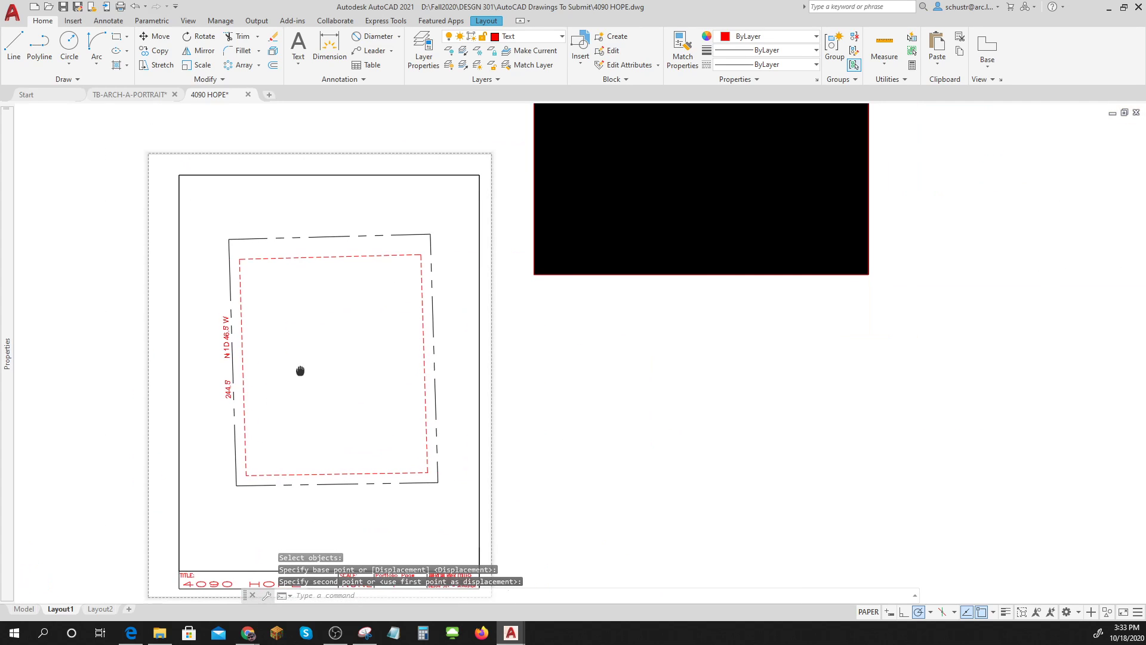
pyautogui.press('Escape')
pyautogui.press('Escape')
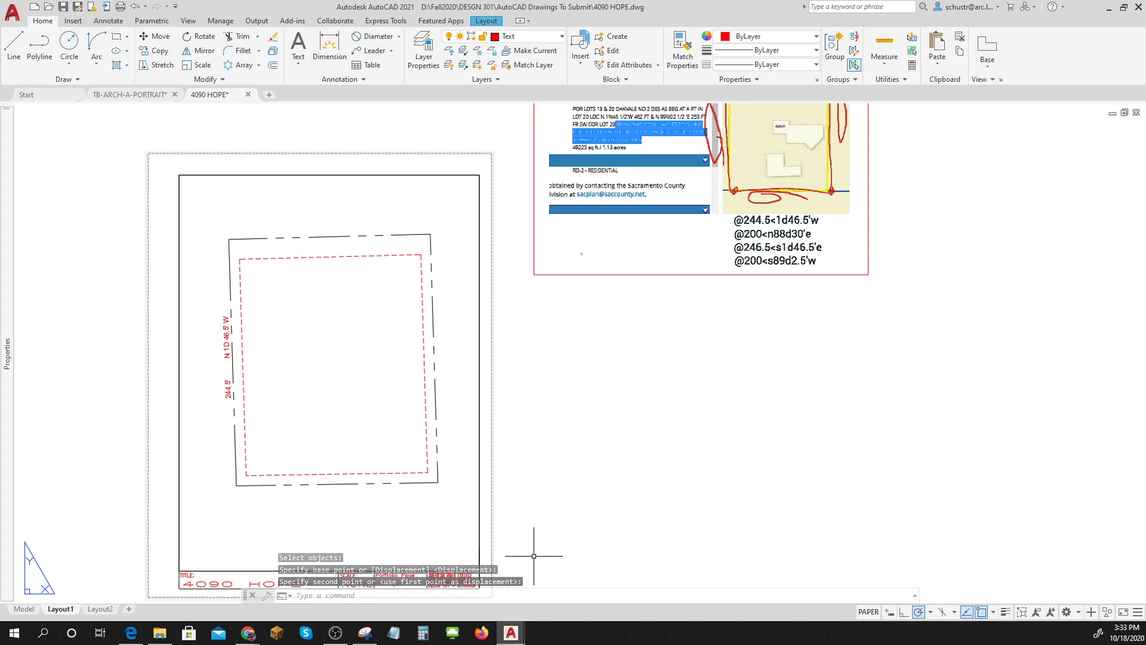
# Add a leader at the top setback line reading SETBACK / 20' FRONT / 10' SIDES / AND BACK.
pyautogui.click(375, 51)
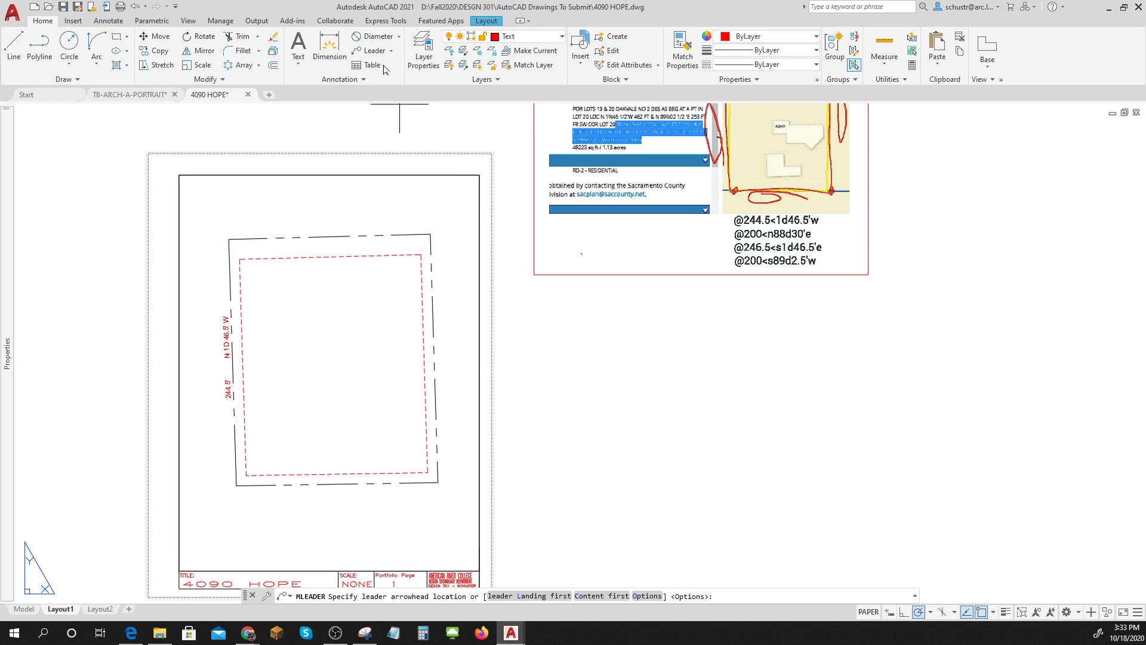
pyautogui.click(331, 257)
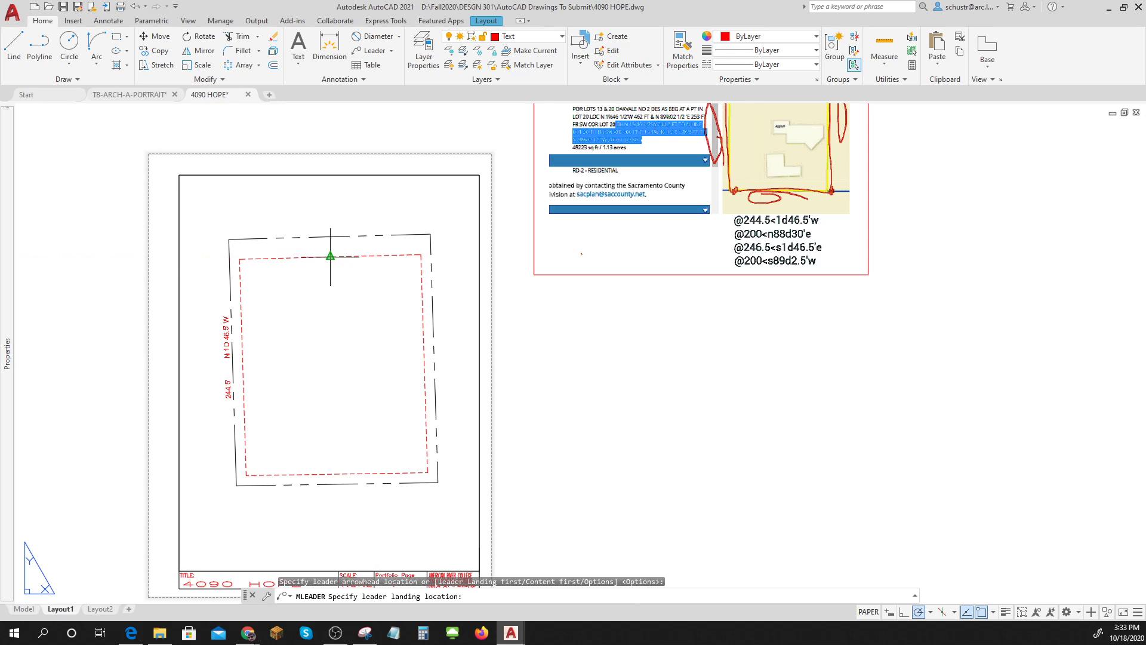
pyautogui.click(345, 292)
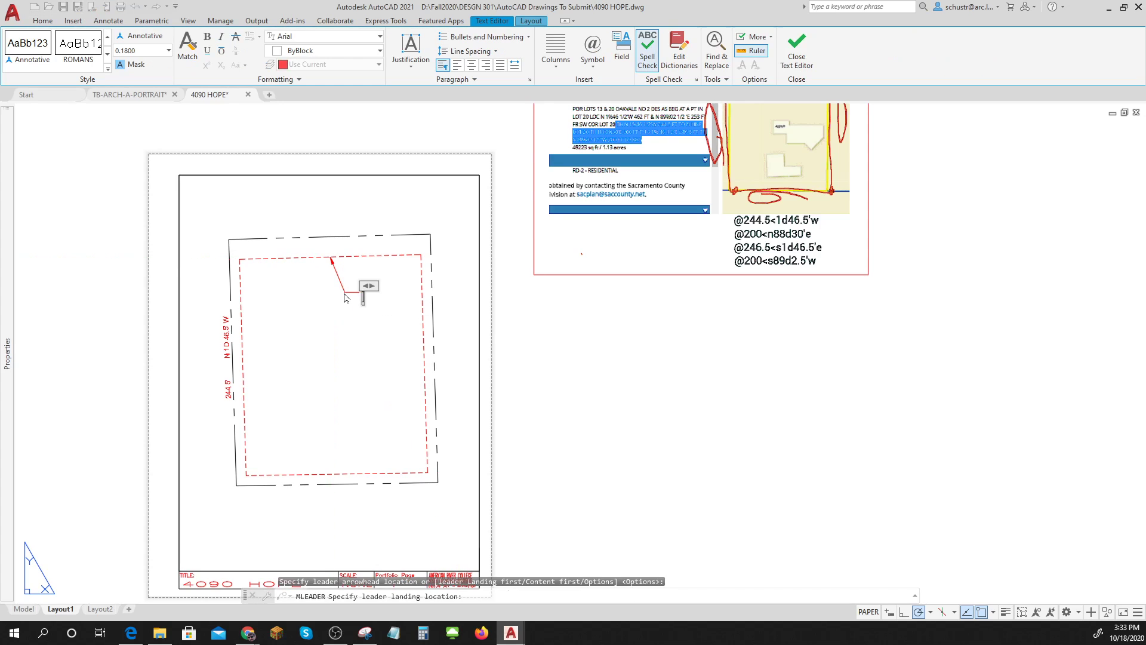
pyautogui.write('SETBACK')
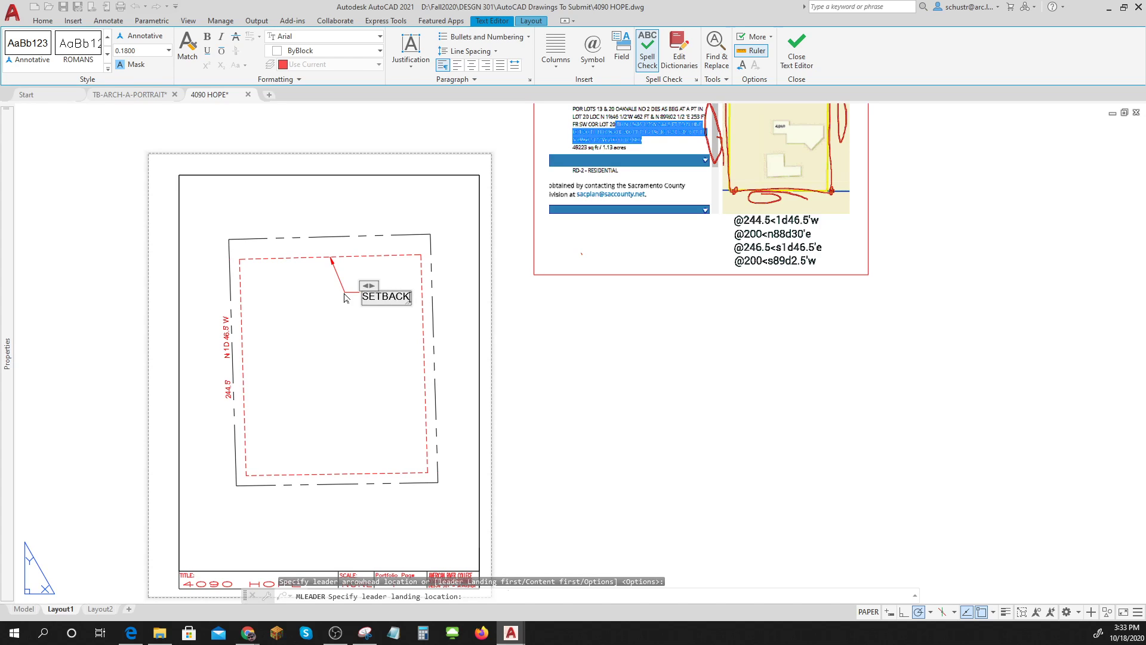
pyautogui.press('Return')
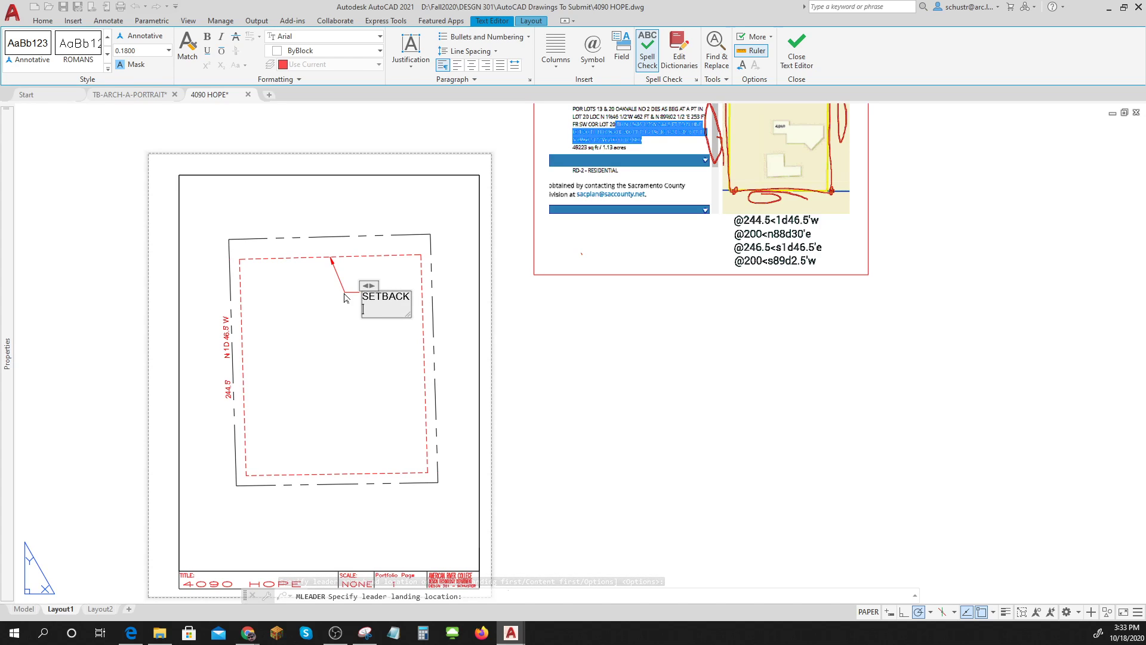
pyautogui.write("20' FRONT")
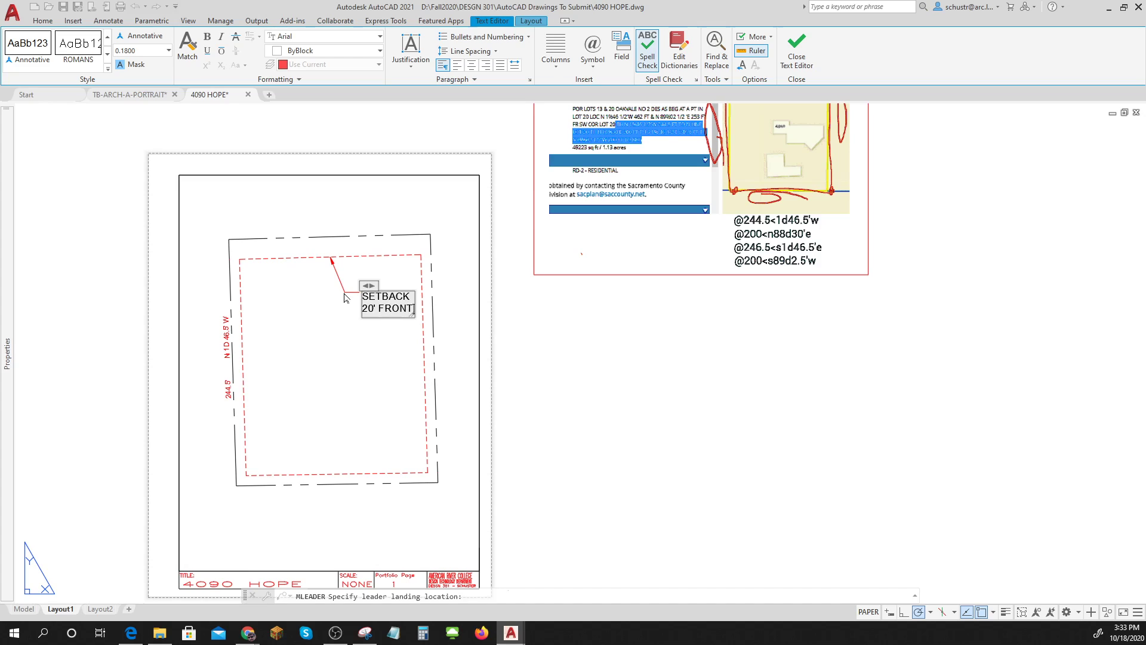
pyautogui.press('Return')
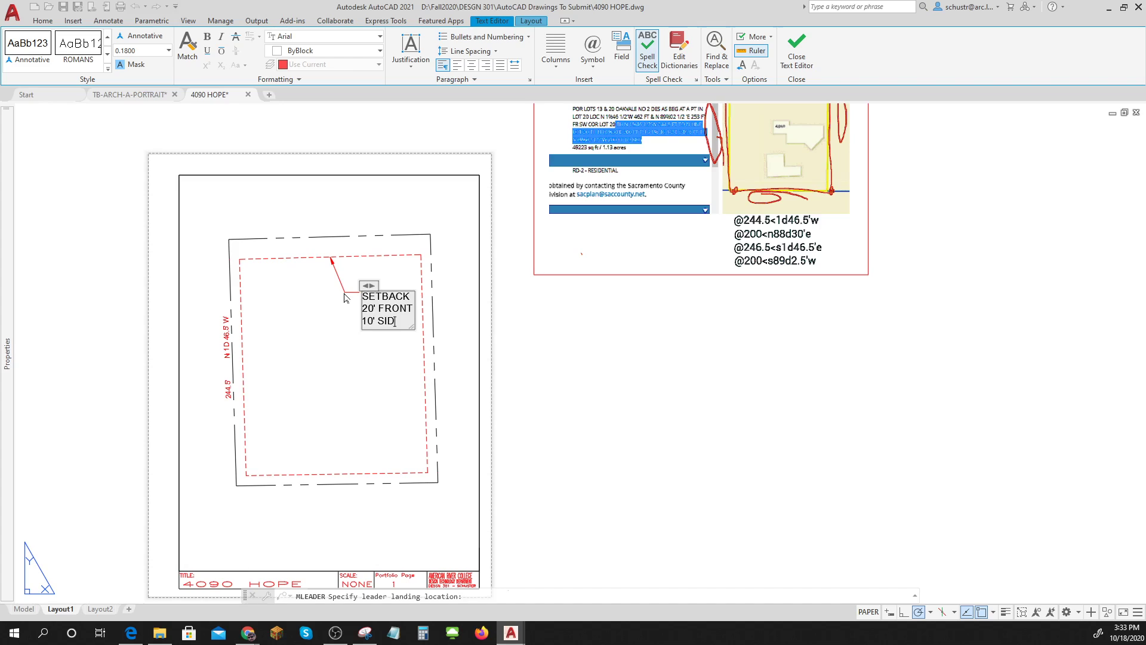
pyautogui.write("10' SIDES")
pyautogui.press('Return')
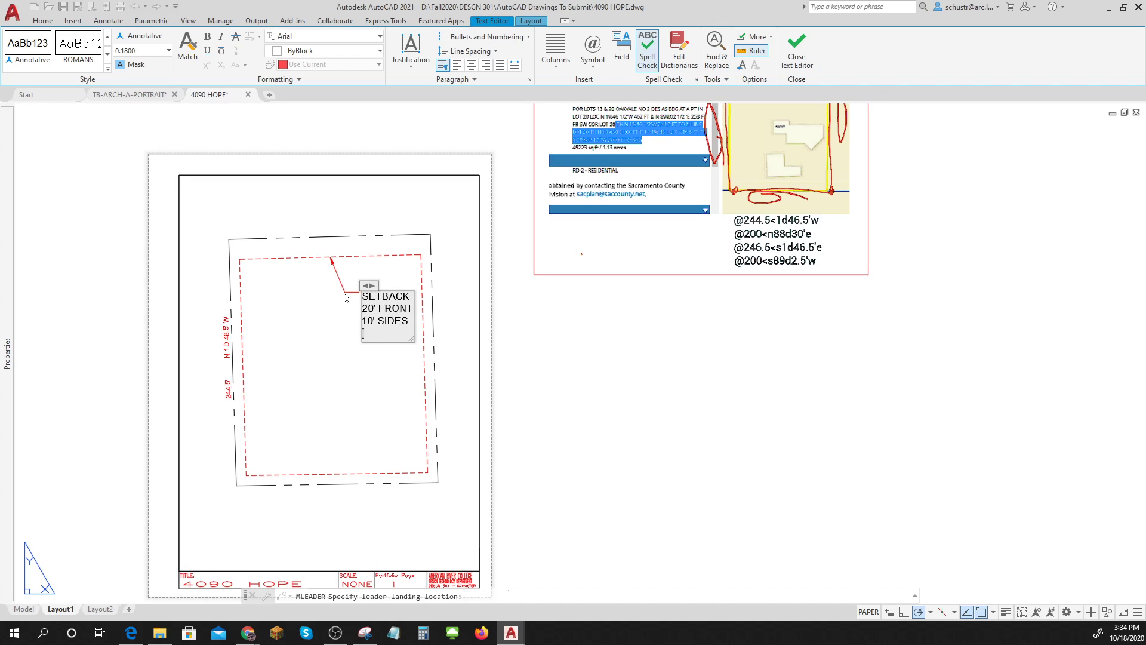
pyautogui.write('AND BACK')
pyautogui.click(579, 420)
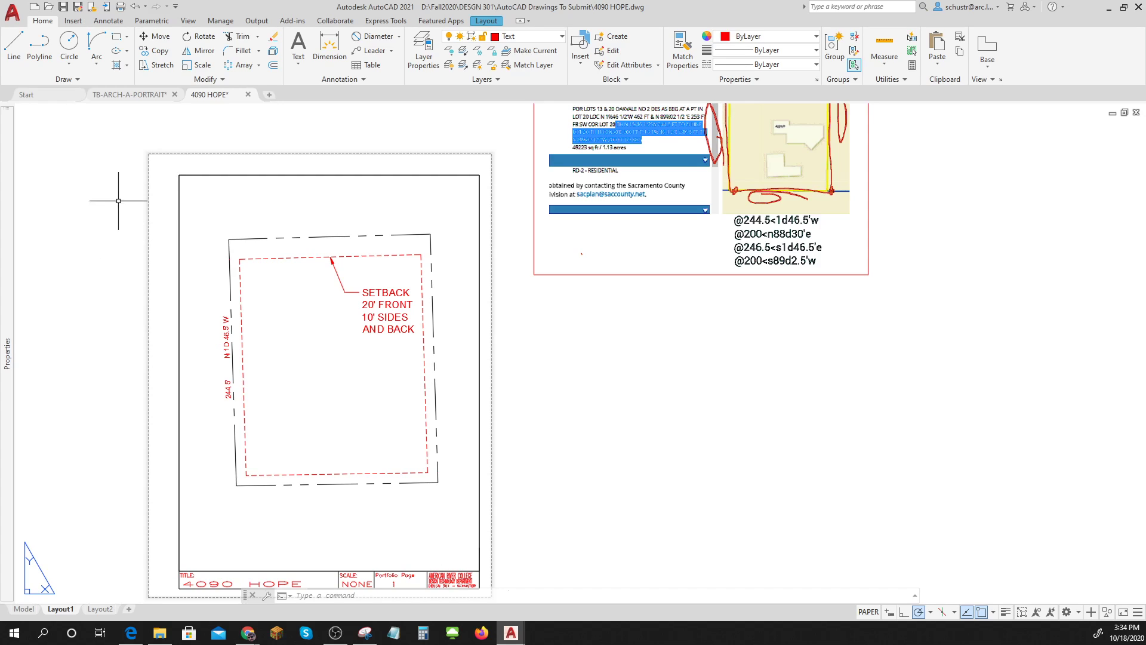
pyautogui.click(69, 41)
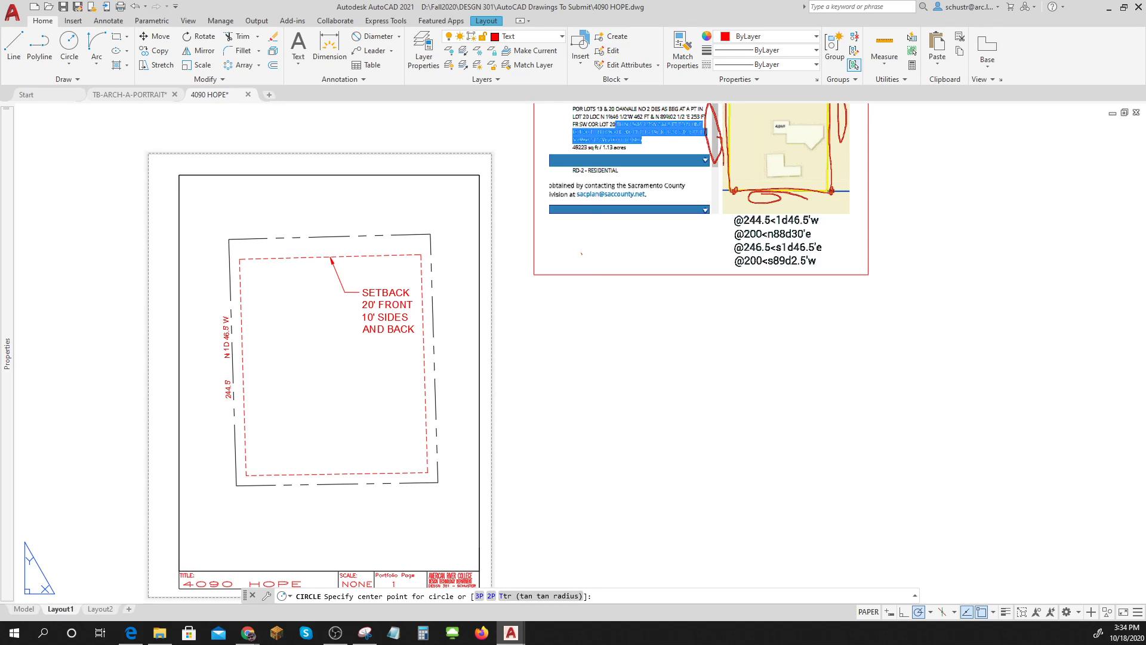
# Complete the circle below the lot and draw a line from its centre to its top quadrant.
pyautogui.click(227, 534)
pyautogui.click(228, 527)
pyautogui.scroll(5, 230, 531)
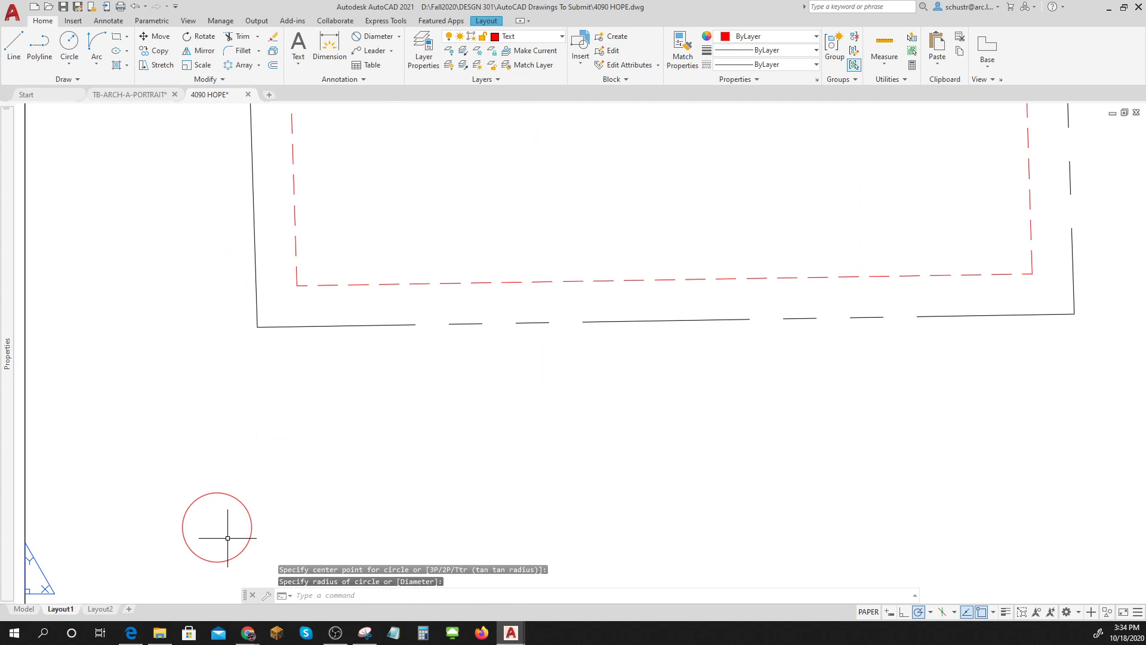
pyautogui.click(14, 45)
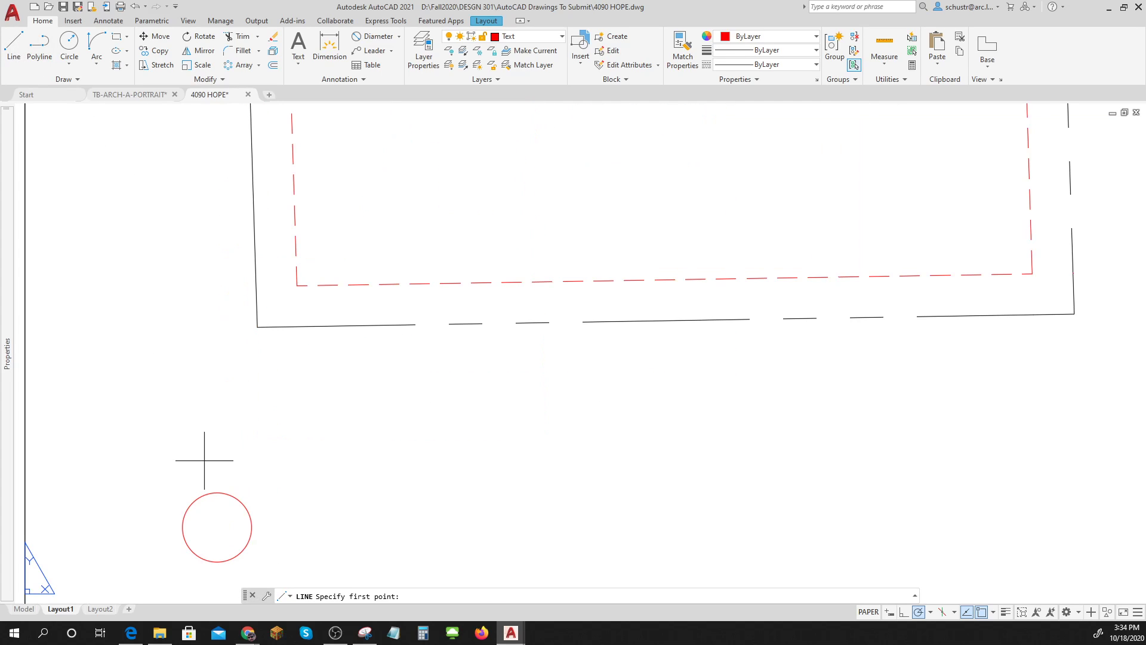
pyautogui.click(217, 526)
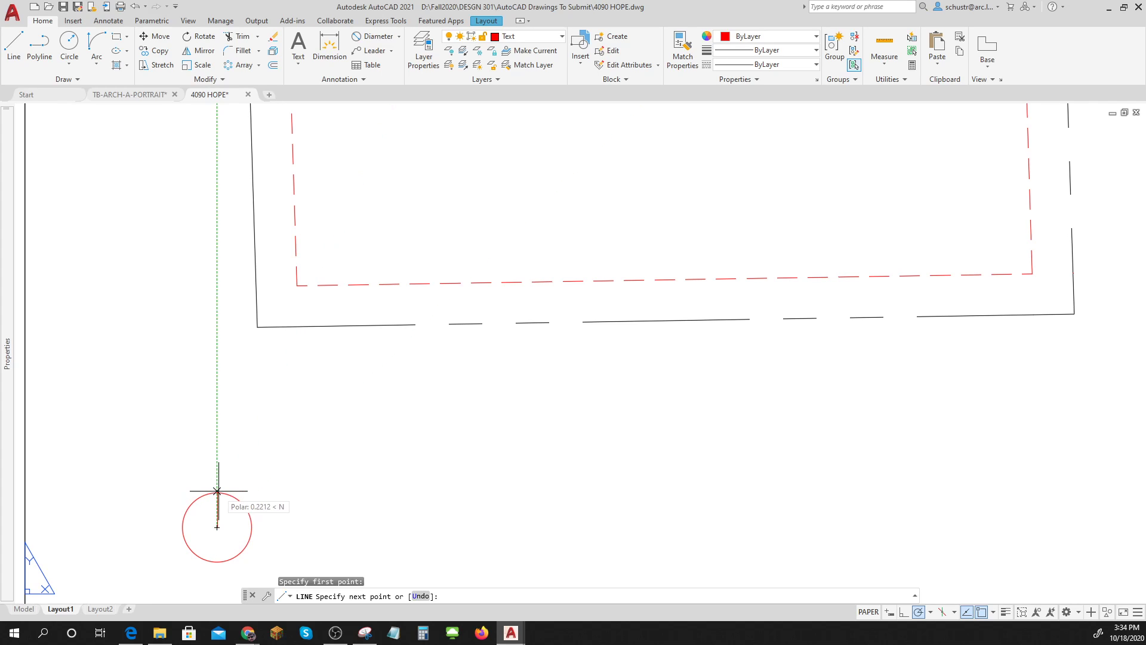
pyautogui.keyDown('shift'); pyautogui.rightClick(217, 491); pyautogui.keyUp('shift')
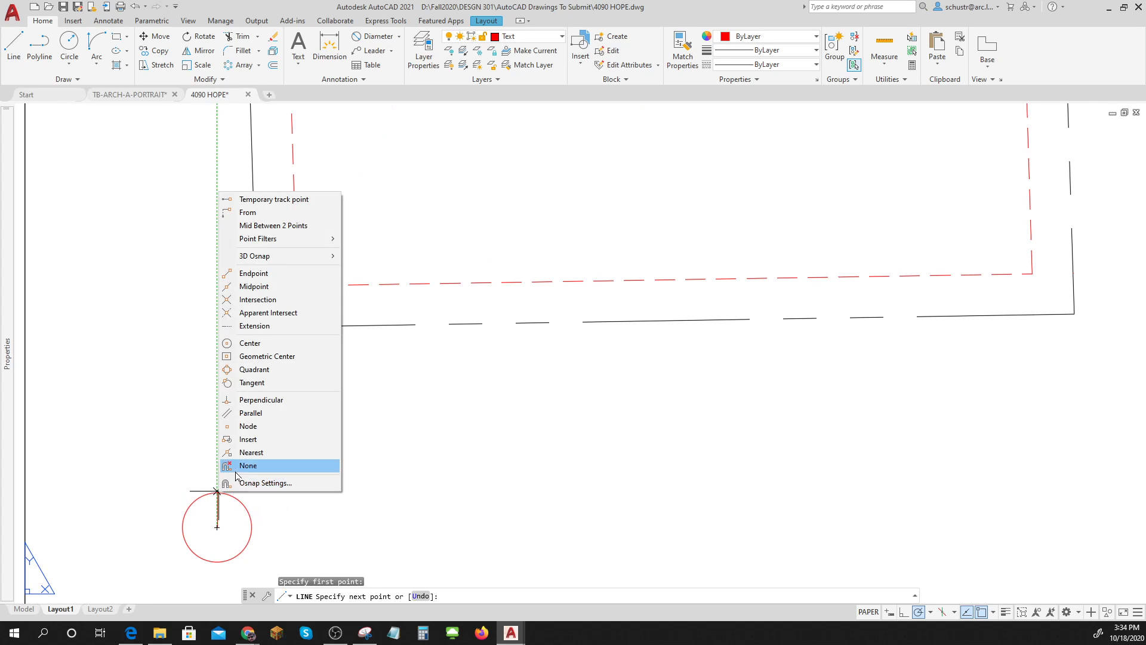
pyautogui.click(254, 370)
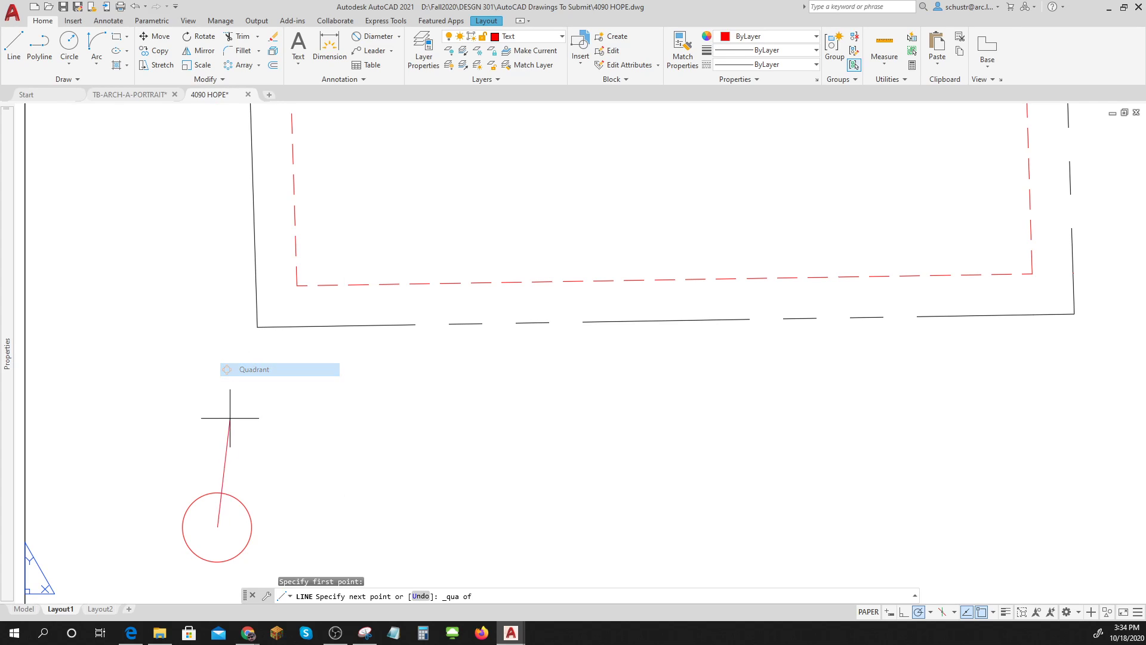
pyautogui.click(218, 492)
pyautogui.press('Escape')
pyautogui.press('Escape')
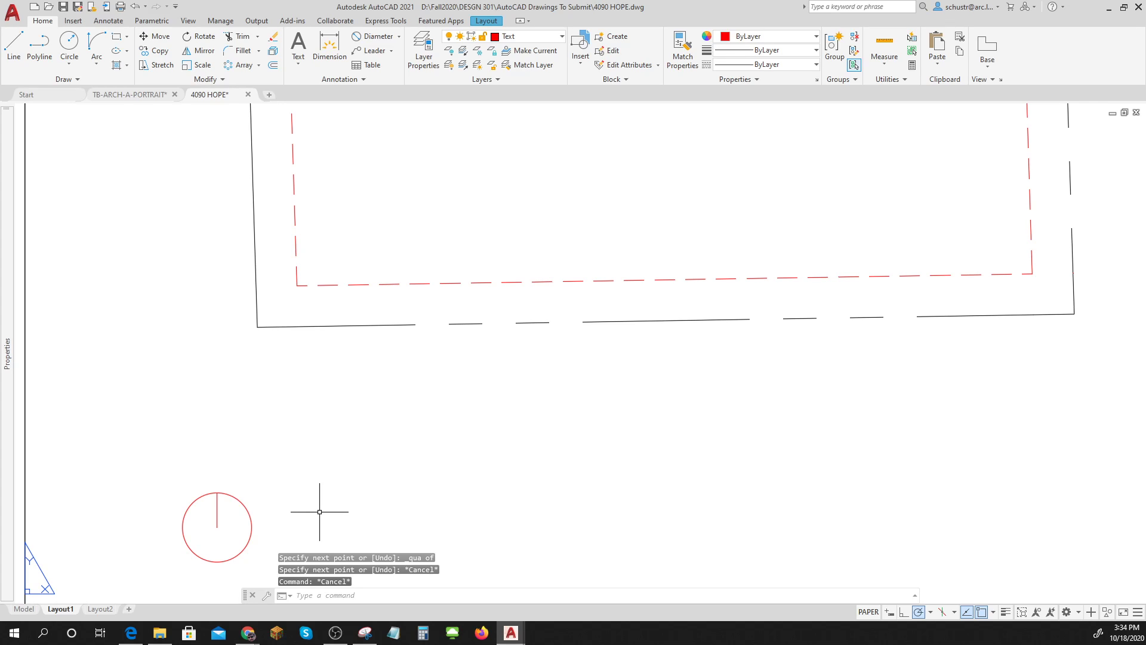
# Add a middle-centre N label just above the circle, height 0.28, rotation 0.
pyautogui.write('DT')
pyautogui.press('Return')
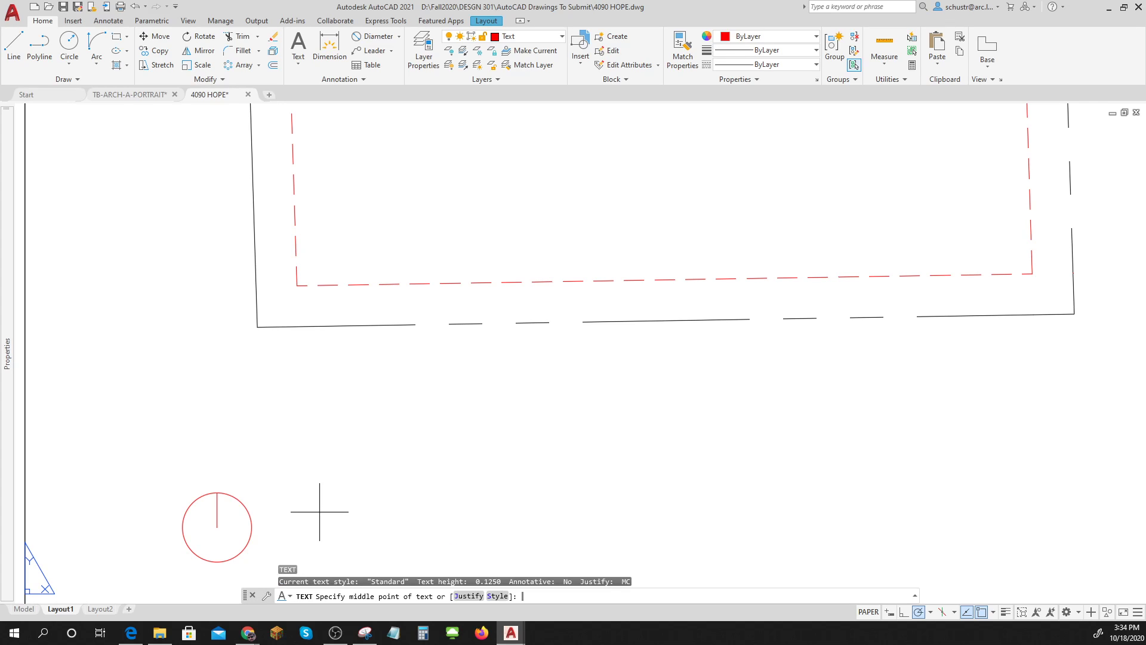
pyautogui.write("MC'")
pyautogui.press('Return')
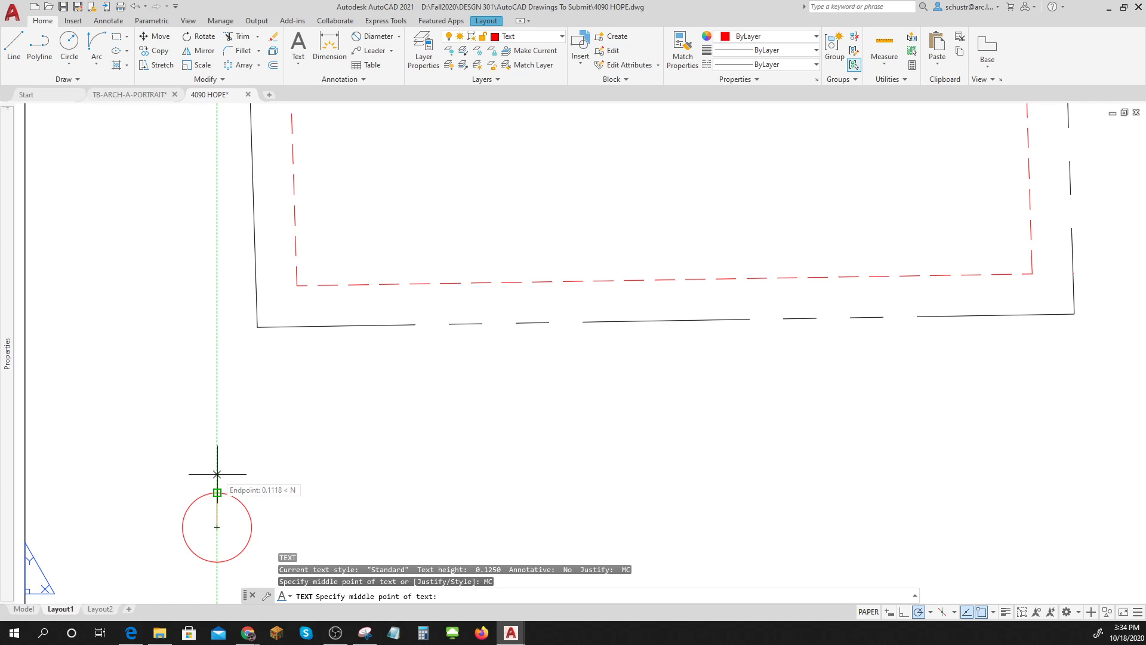
pyautogui.click(218, 474)
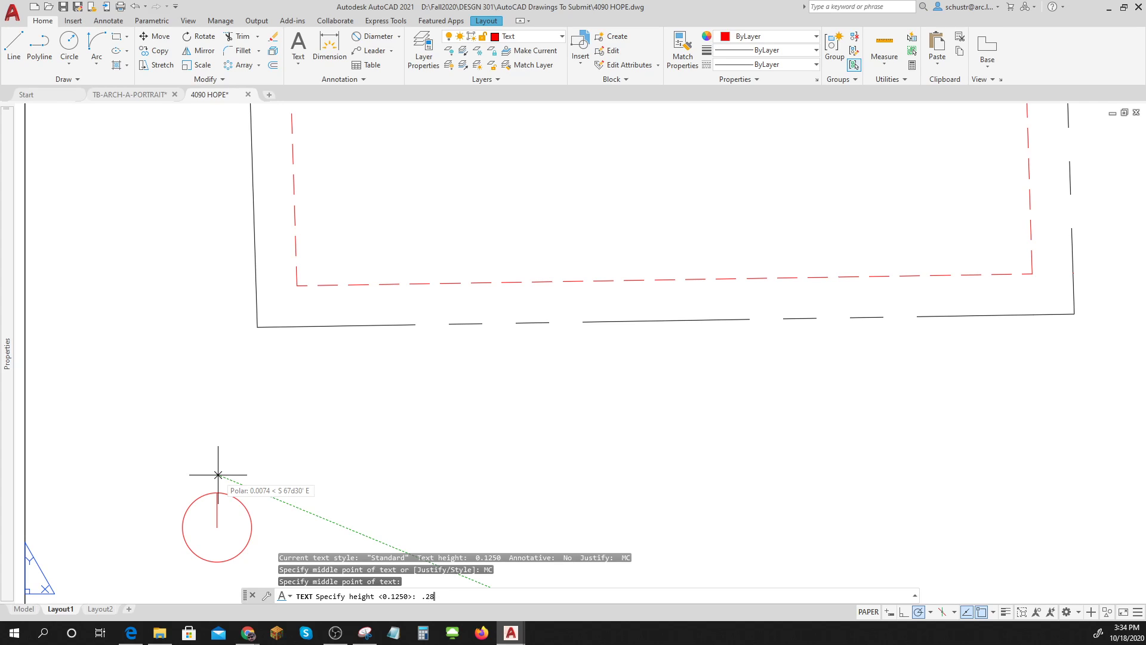
pyautogui.press('Return')
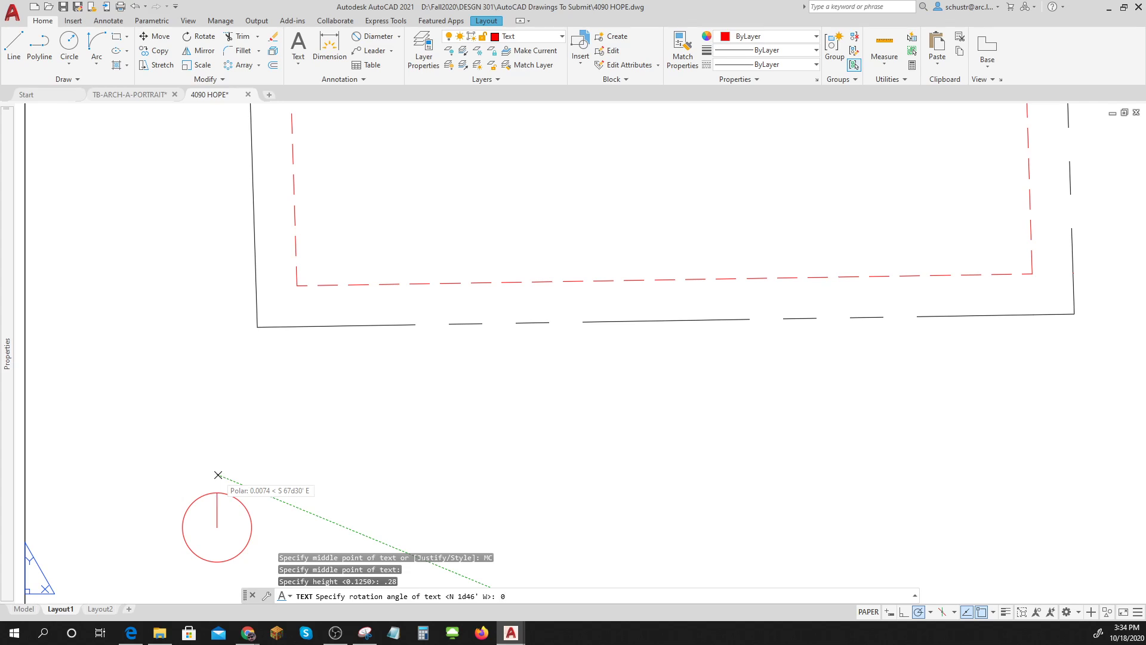
pyautogui.press('Return')
pyautogui.write('N"')
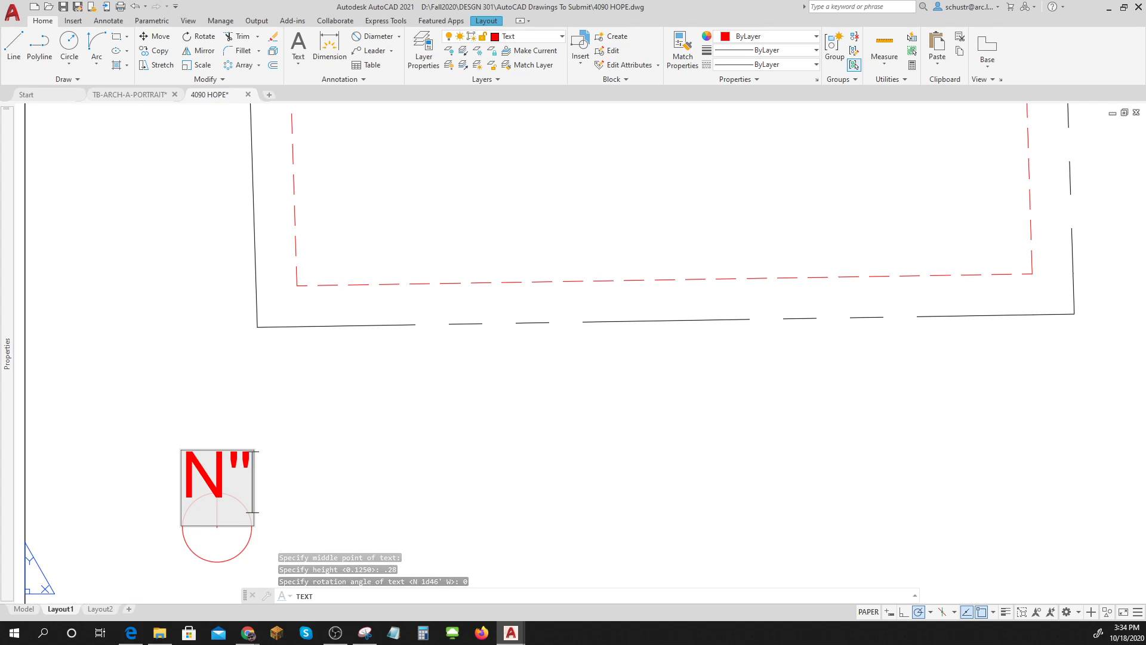
pyautogui.press('BackSpace')
pyautogui.press('Return')
# Erase the stray M text that was created beside the N.
pyautogui.click(322, 492)
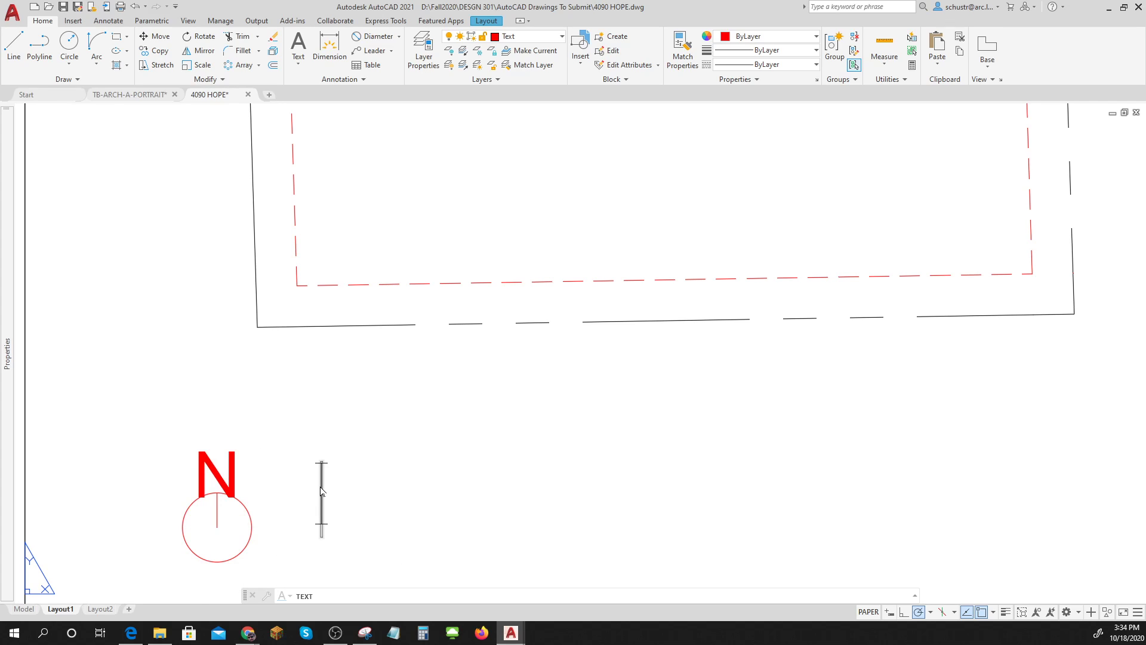
pyautogui.write('M')
pyautogui.press('Return')
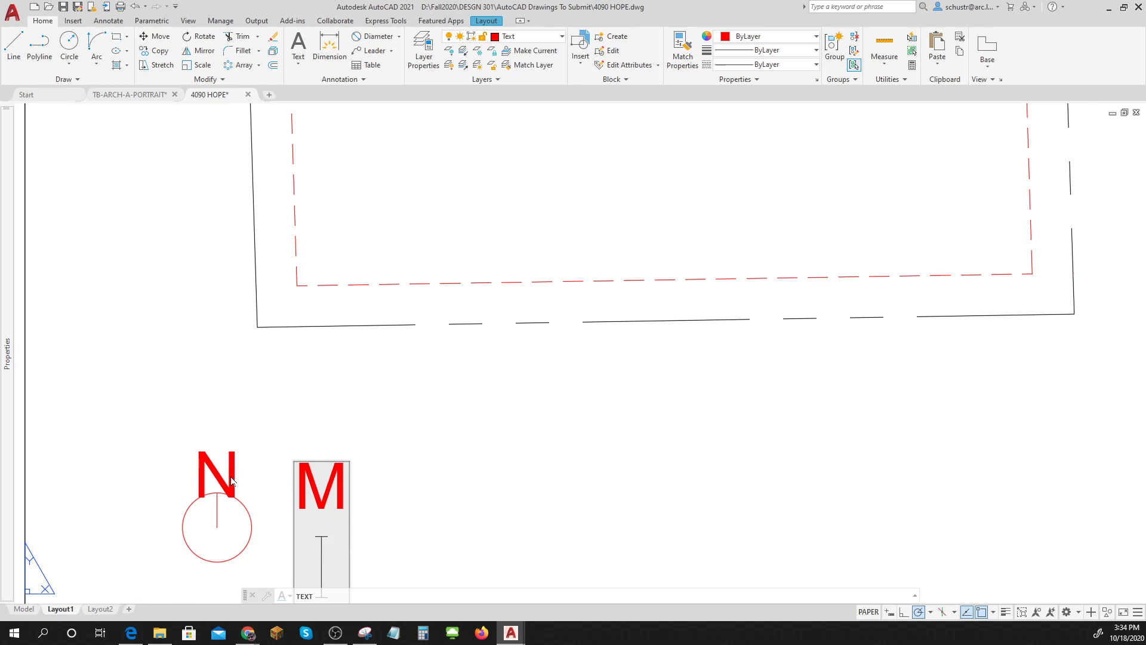
pyautogui.press('Escape')
pyautogui.press('Escape')
pyautogui.press('Escape')
pyautogui.click(371, 505)
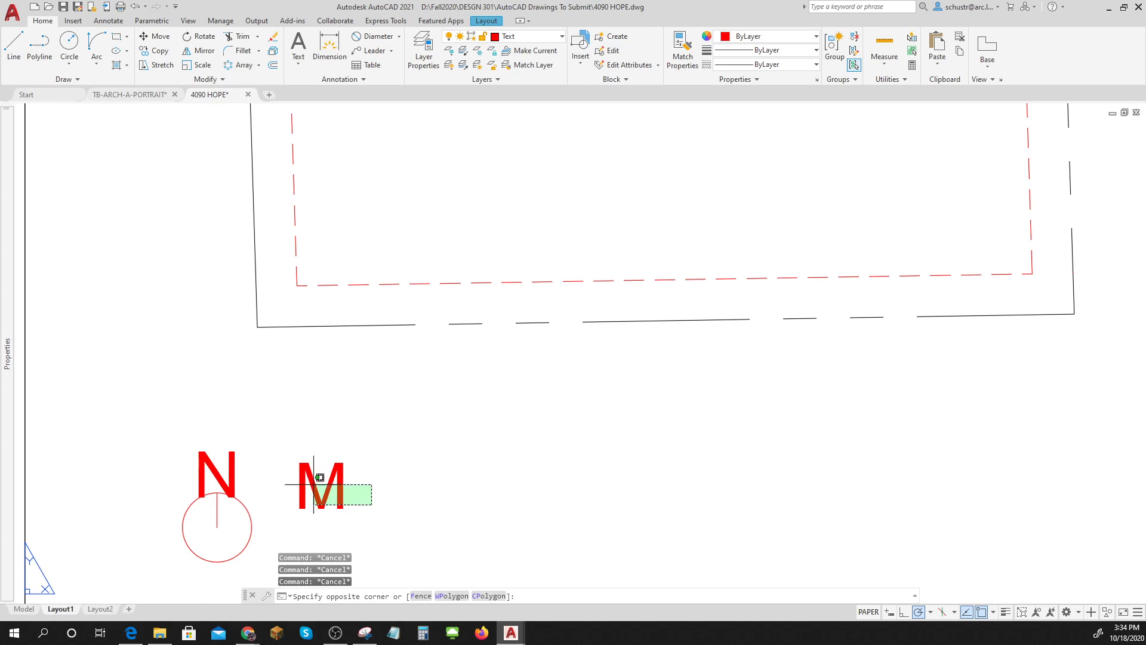
pyautogui.click(298, 460)
pyautogui.press('Delete')
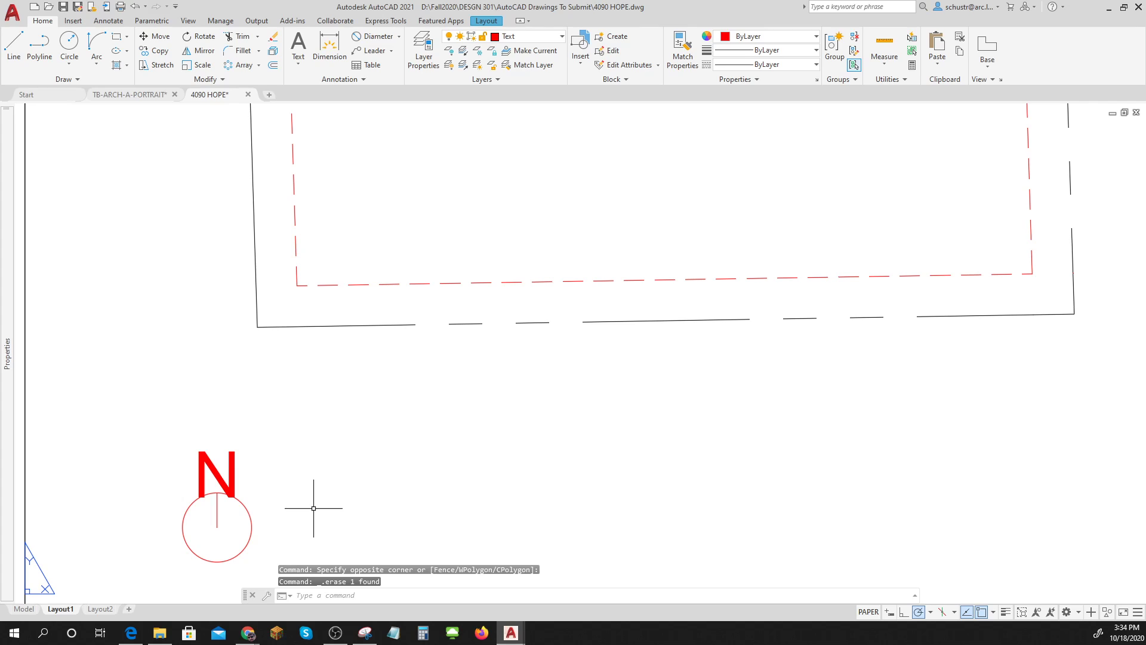
pyautogui.press('Escape')
pyautogui.press('Escape')
pyautogui.press('Escape')
# Move the N so it sits centred above the circle.
pyautogui.click(233, 467)
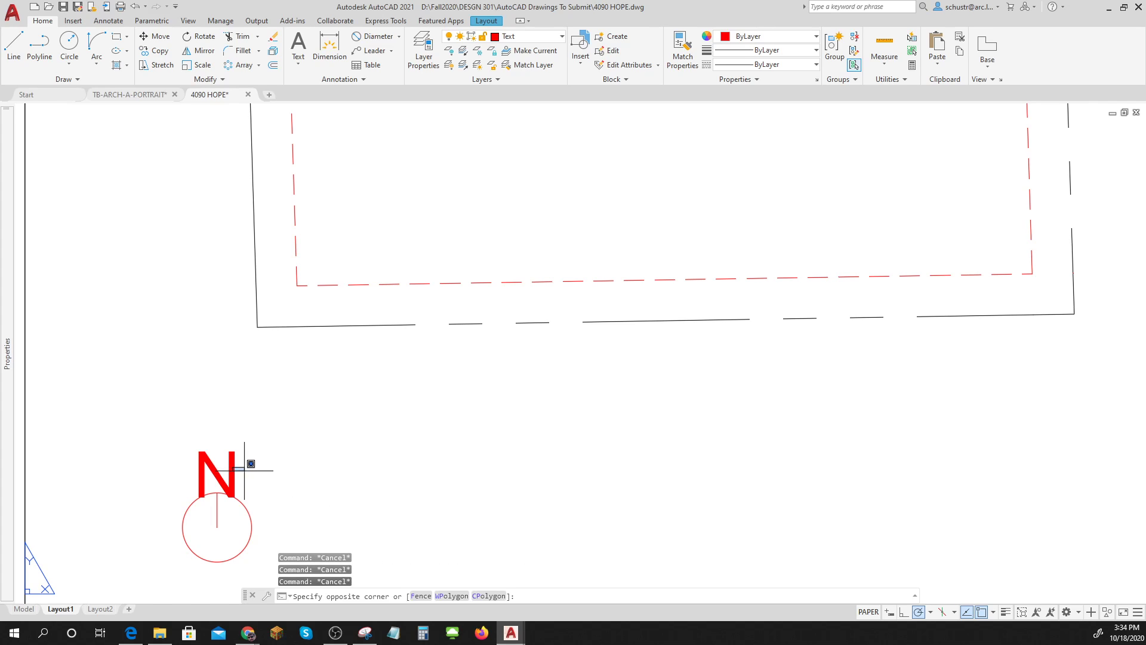
pyautogui.click(248, 472)
pyautogui.click(250, 474)
pyautogui.click(166, 450)
pyautogui.write('M')
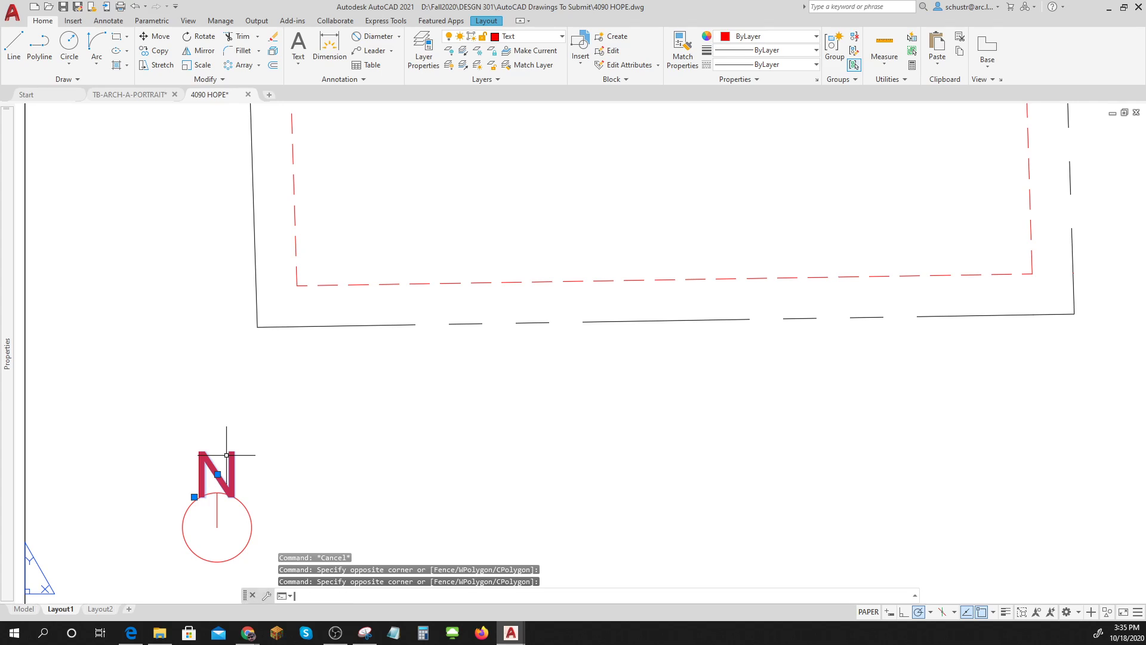
pyautogui.press('Return')
pyautogui.click(307, 478)
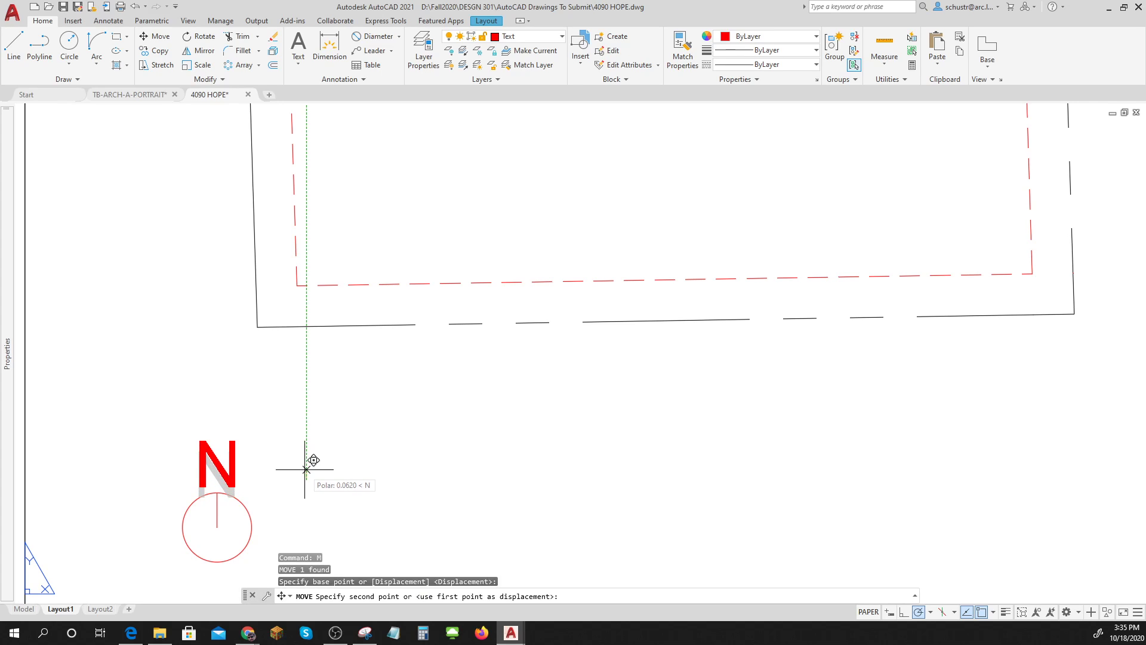
pyautogui.click(307, 469)
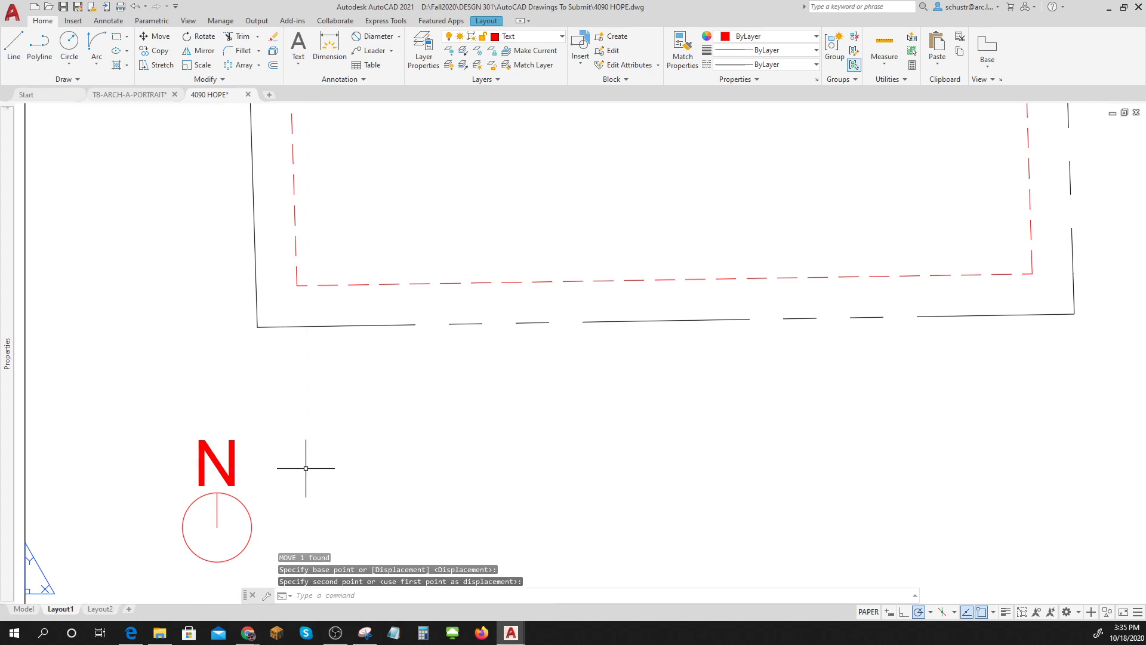
pyautogui.scroll(-5, 347, 499)
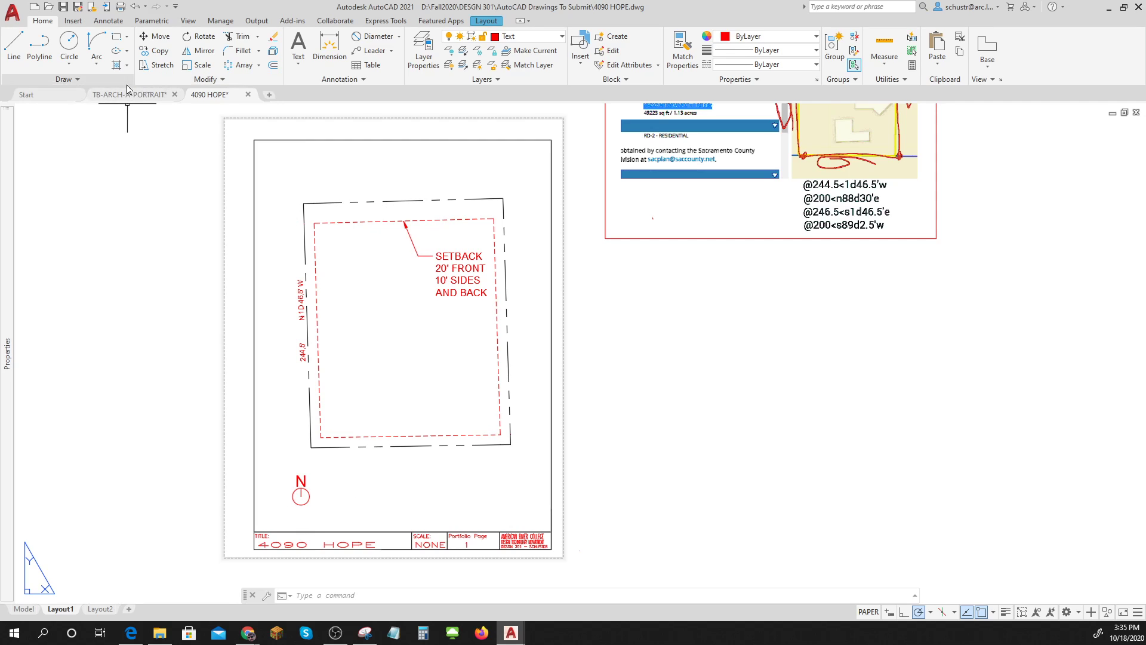
# Place solid donuts (inside 0, outside 0.18) on the lot's four corners.
pyautogui.click(76, 82)
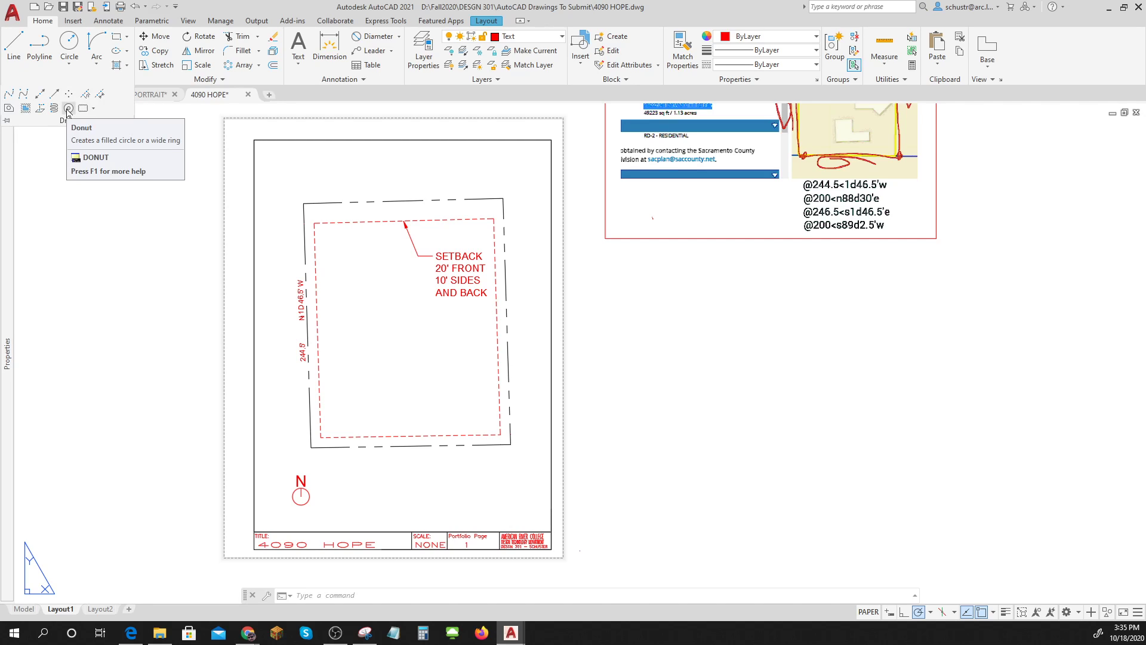
pyautogui.click(68, 109)
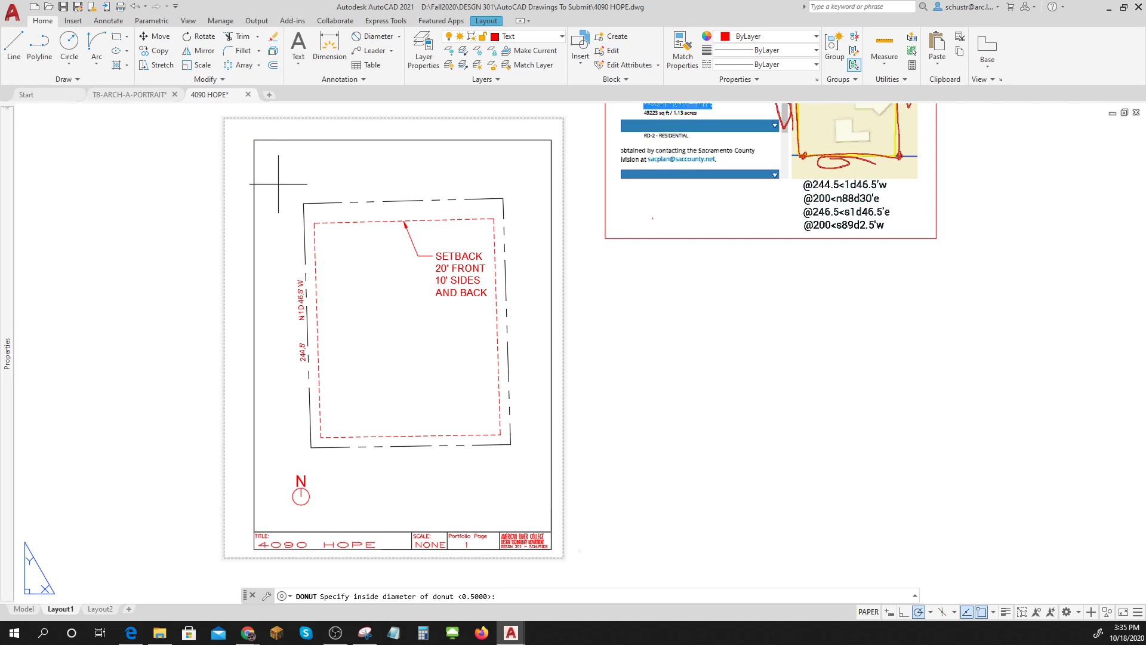
pyautogui.press('Return')
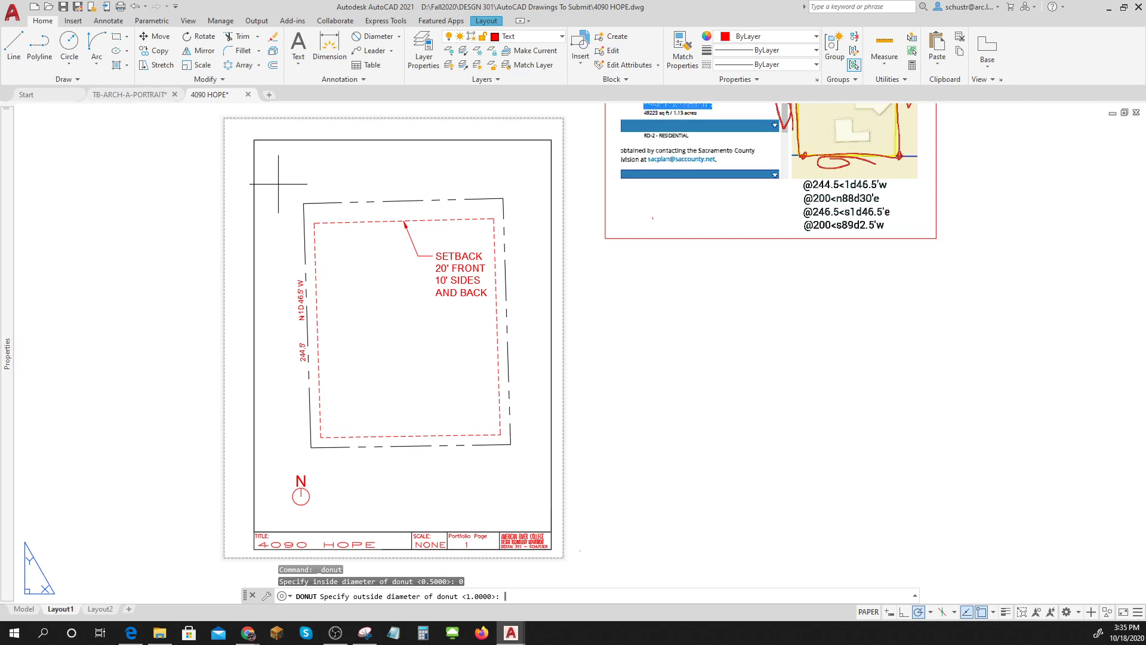
pyautogui.write('.18')
pyautogui.press('Return')
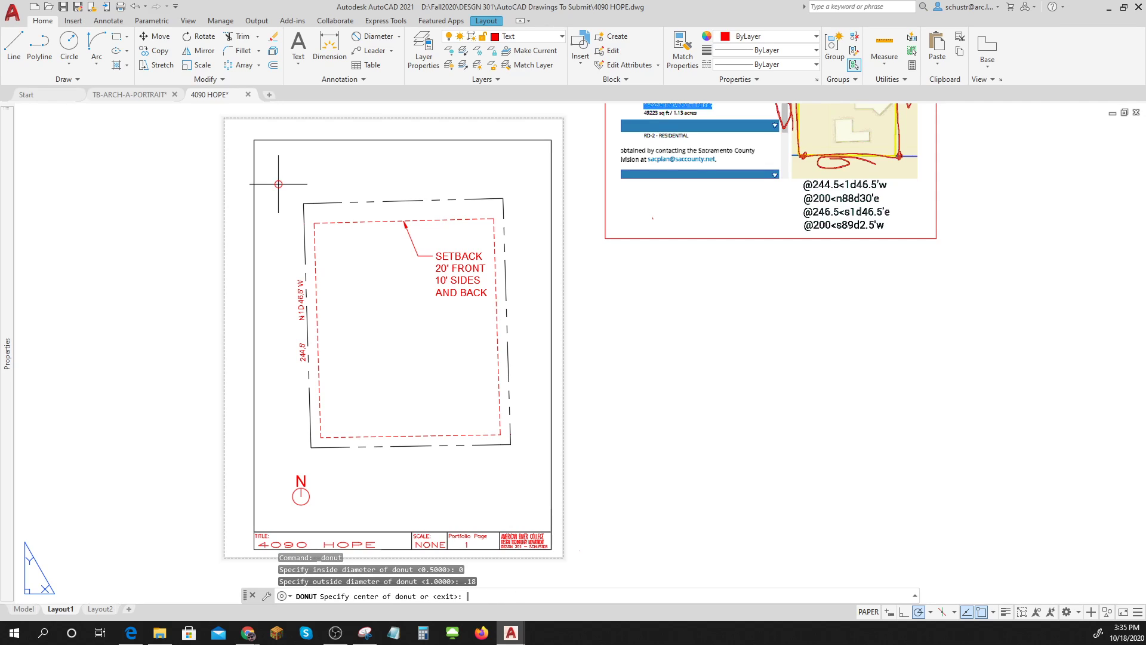
pyautogui.click(303, 204)
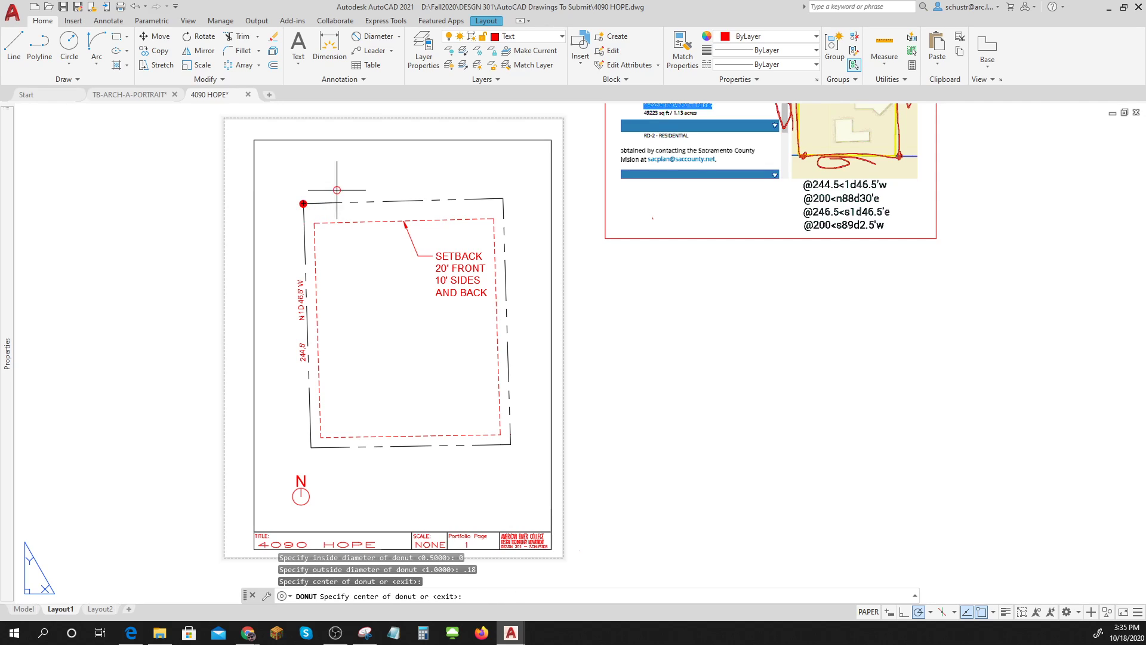
pyautogui.click(503, 198)
pyautogui.click(511, 444)
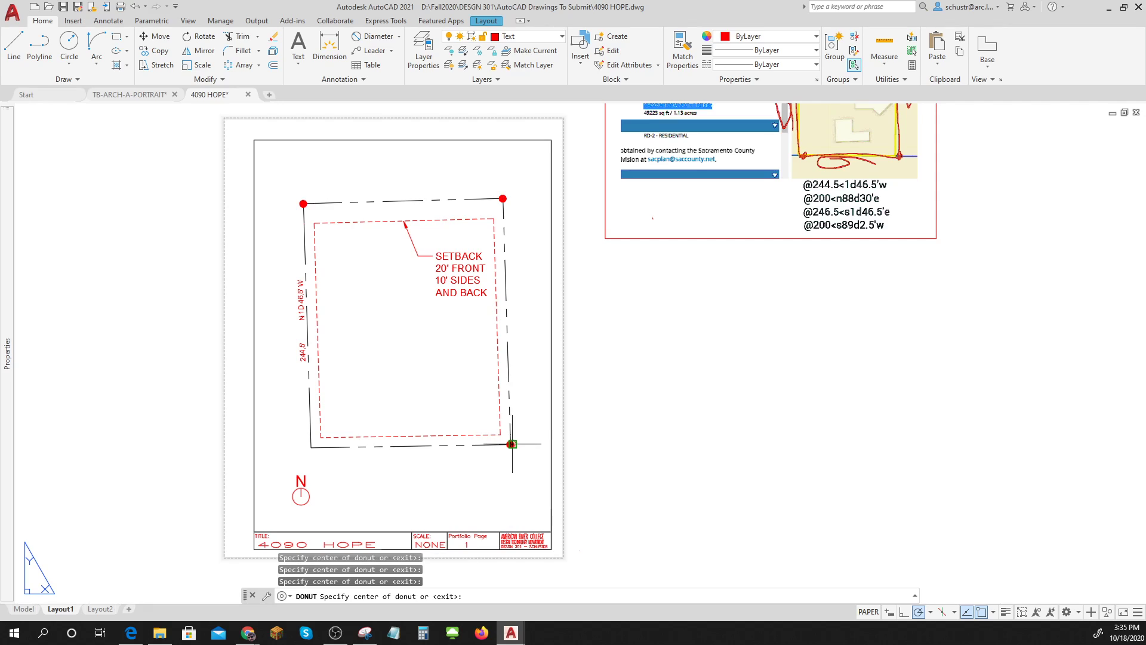
pyautogui.click(311, 447)
pyautogui.press('Return')
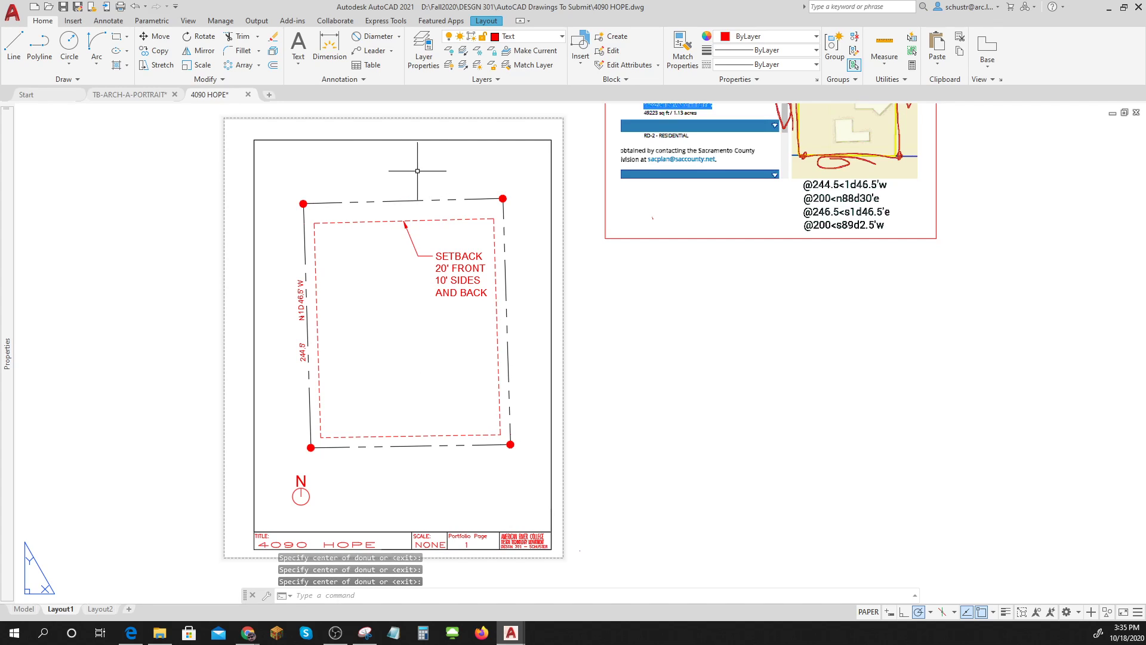
# Add the middle-centre HOPE LN text at height 0.18 above the lot's top boundary.
pyautogui.write('DT')
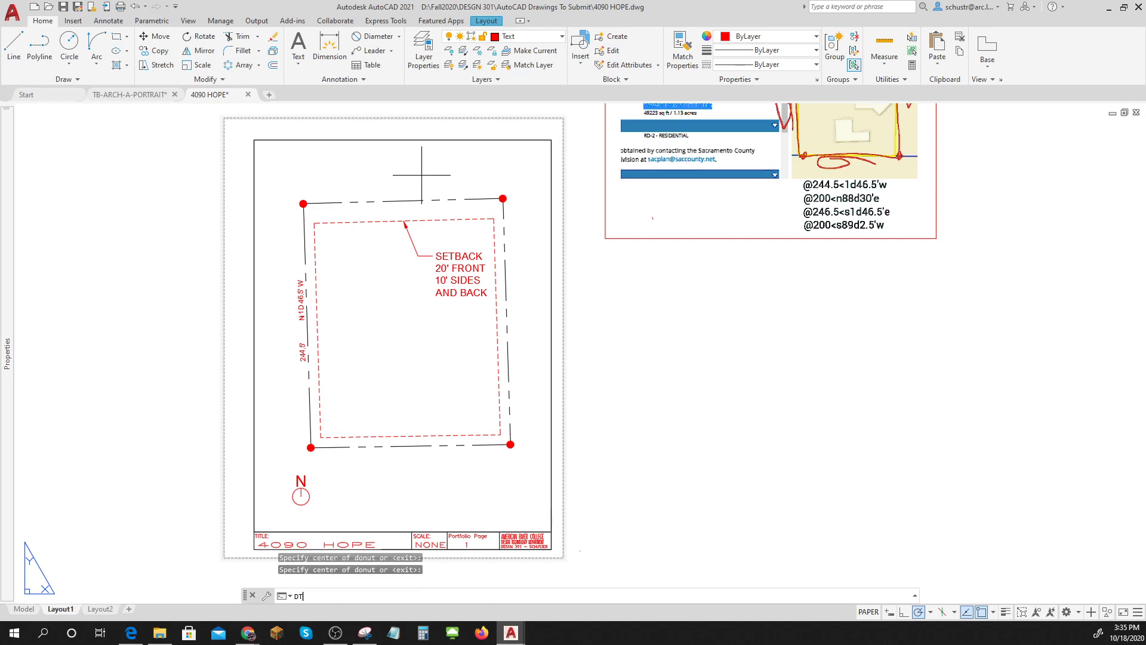
pyautogui.press('Return')
pyautogui.write('MC')
pyautogui.press('Return')
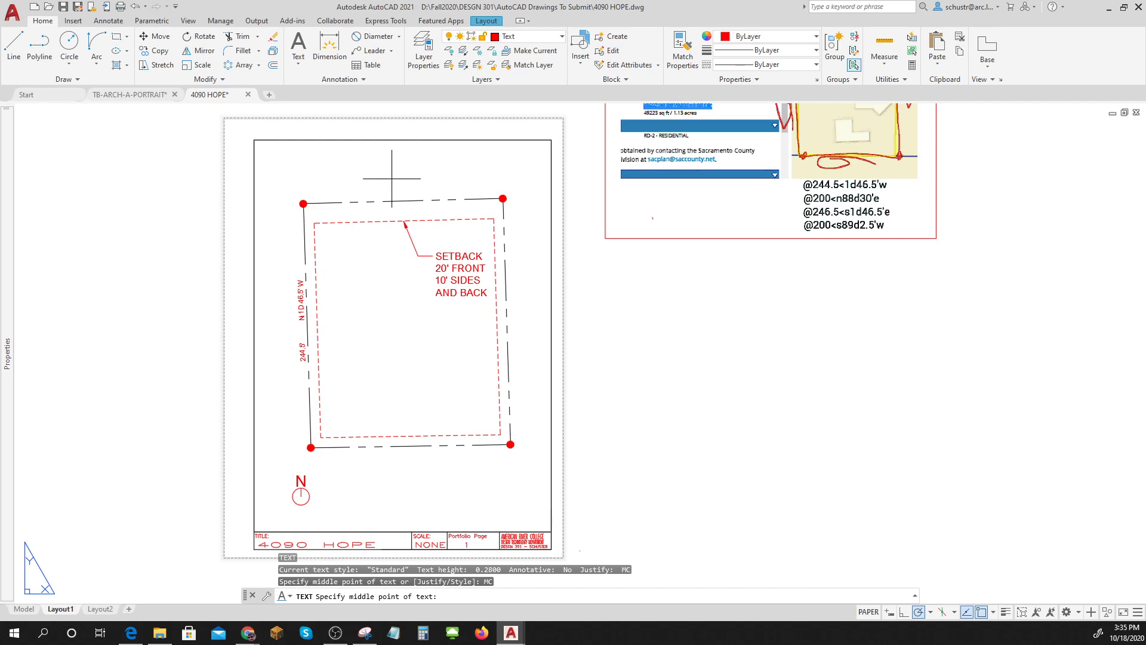
pyautogui.click(393, 174)
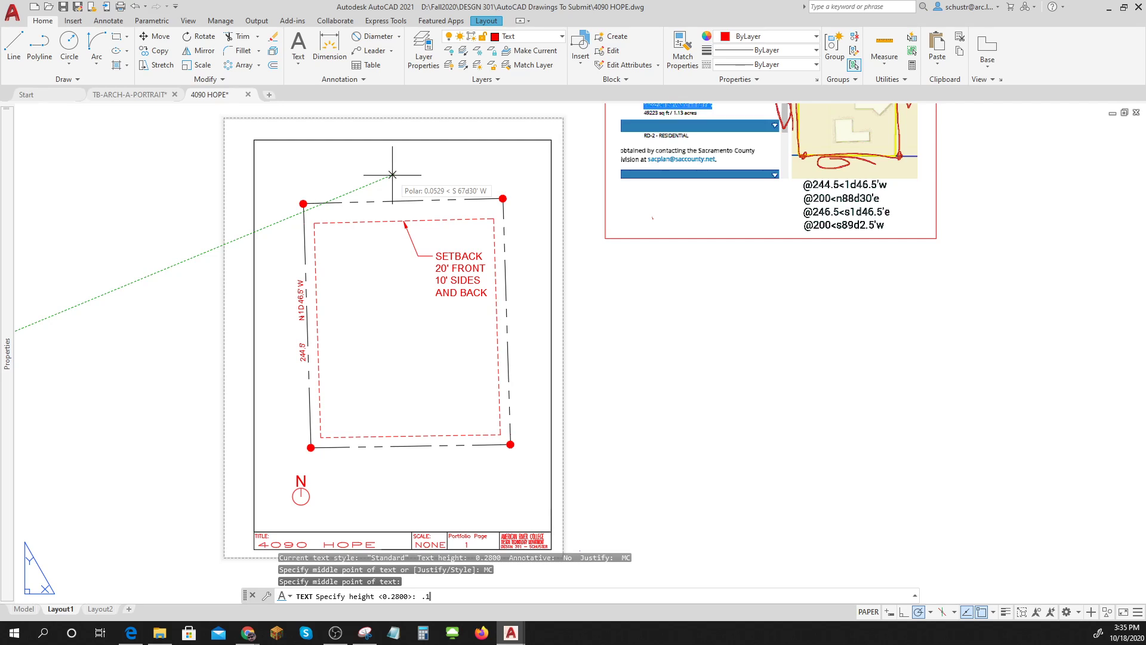
pyautogui.press('Return')
pyautogui.press('Return')
pyautogui.write('H')
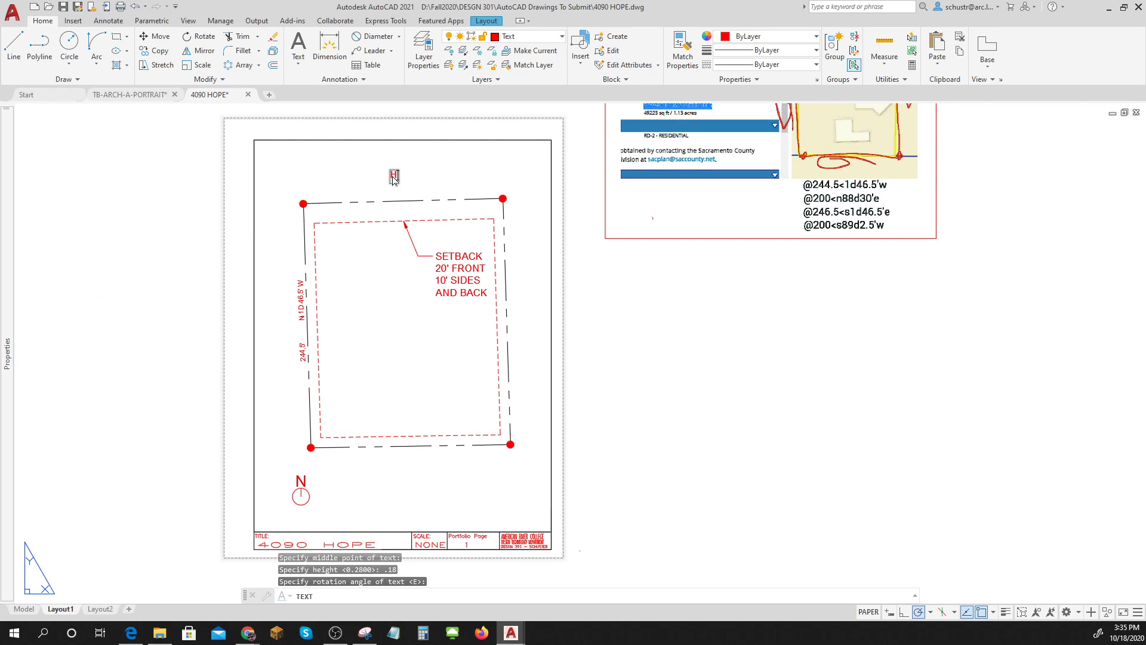
pyautogui.write('OPE LN')
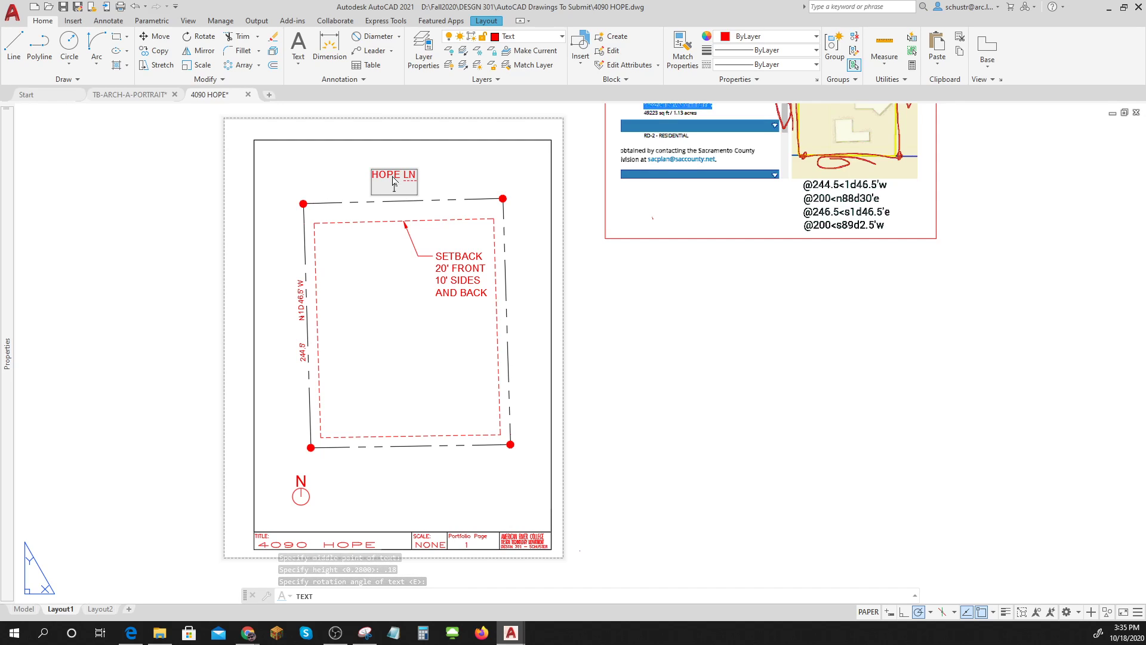
pyautogui.press('Return')
pyautogui.press('Return')
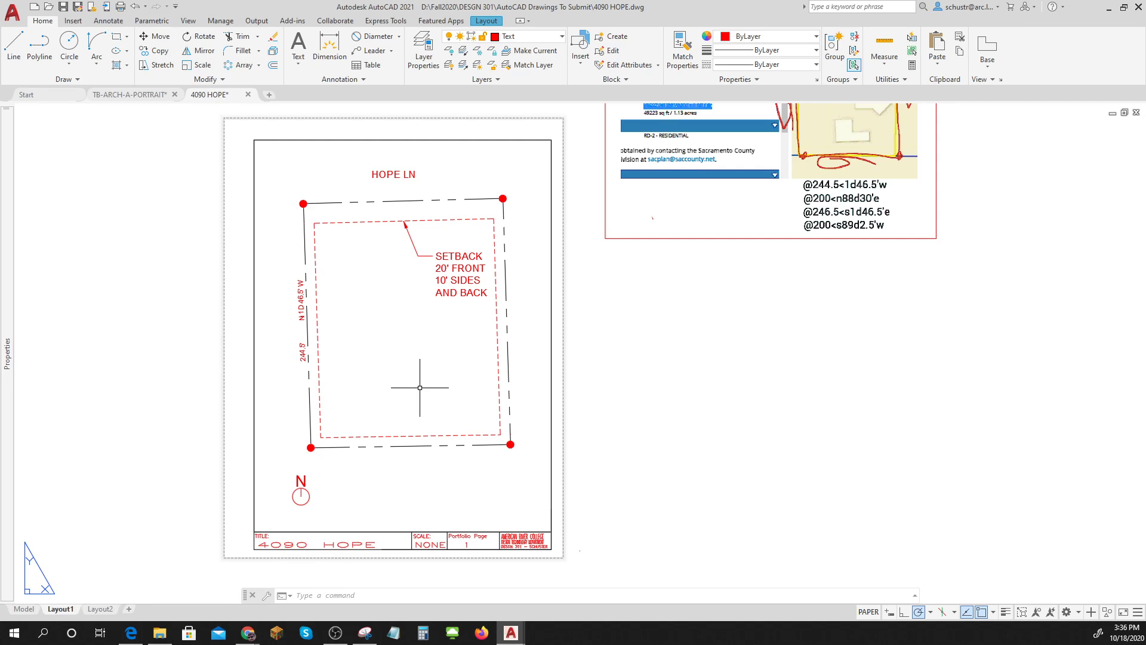
pyautogui.write('DT')
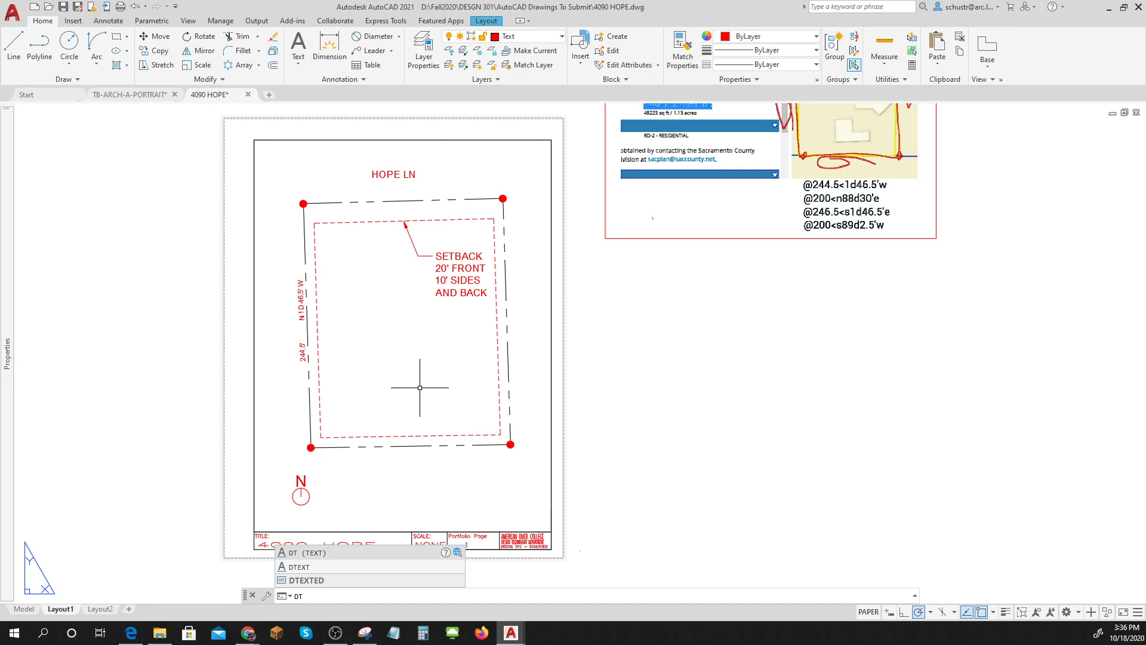
pyautogui.press('Return')
pyautogui.write('L')
pyautogui.press('Return')
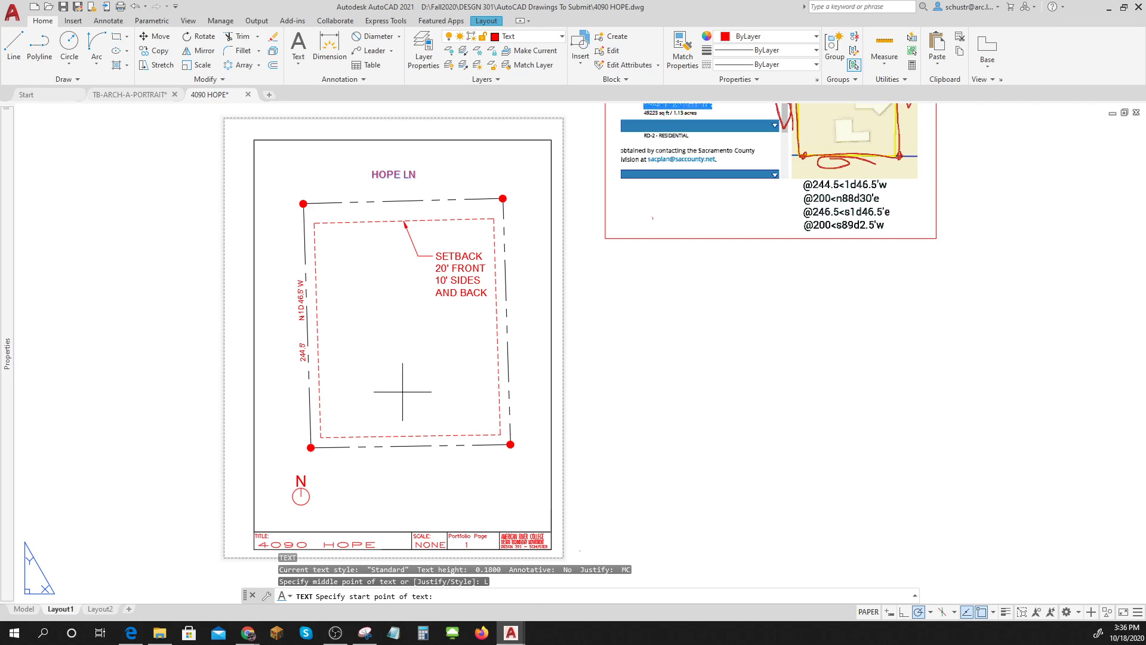
pyautogui.click(346, 331)
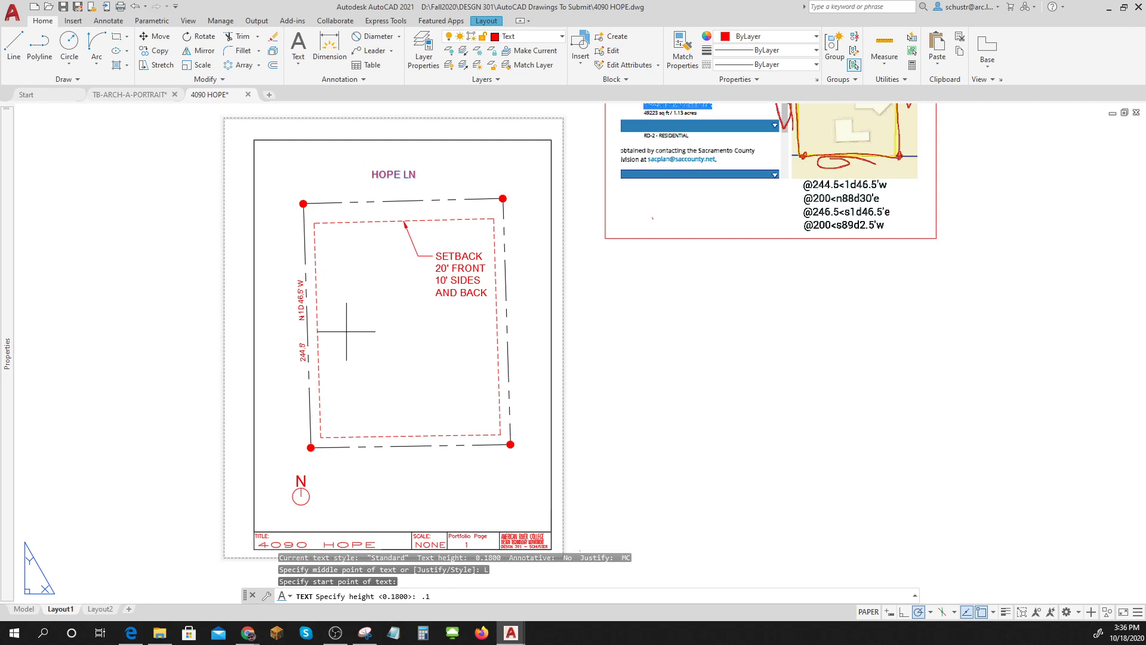
pyautogui.write('.18')
pyautogui.press('Return')
pyautogui.press('Return')
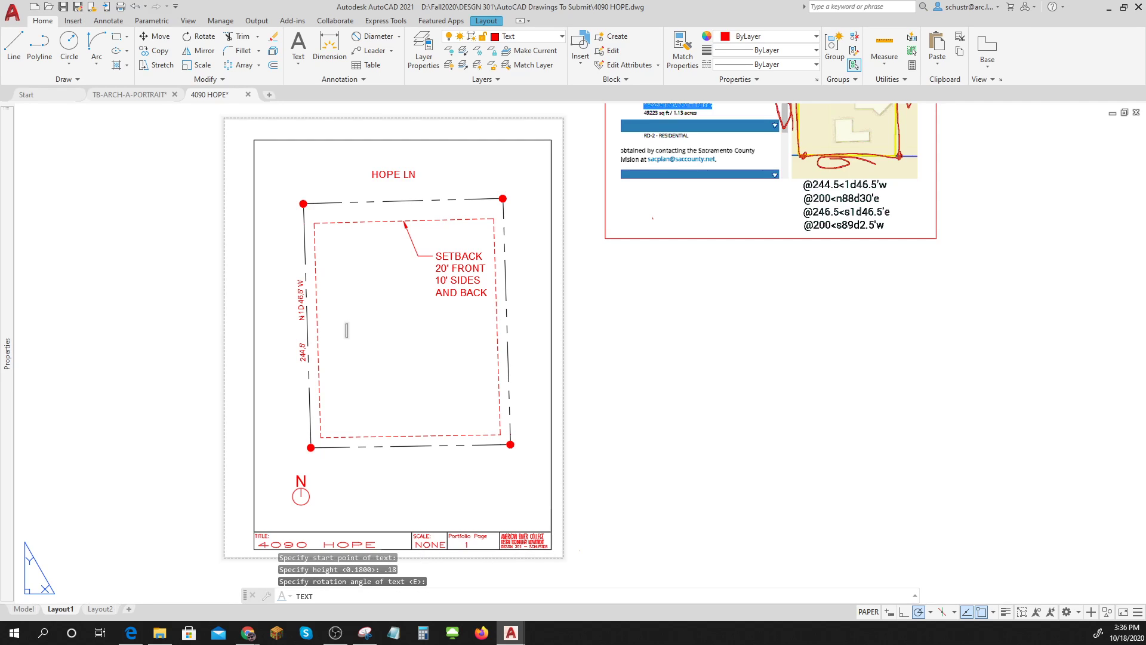
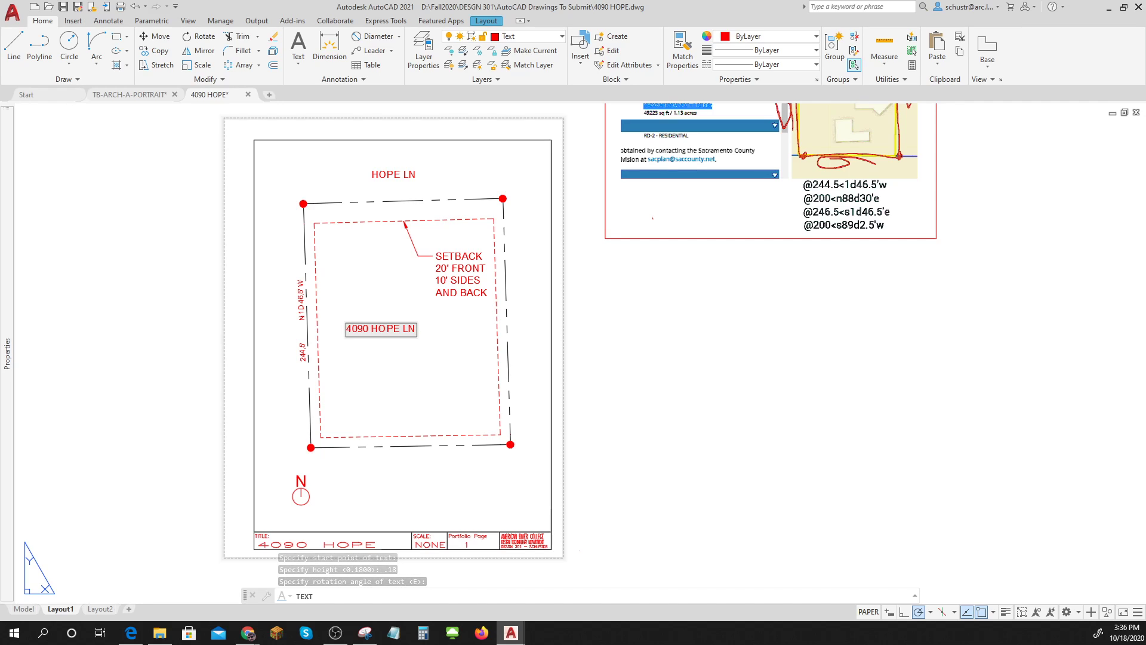
pyautogui.press('Return')
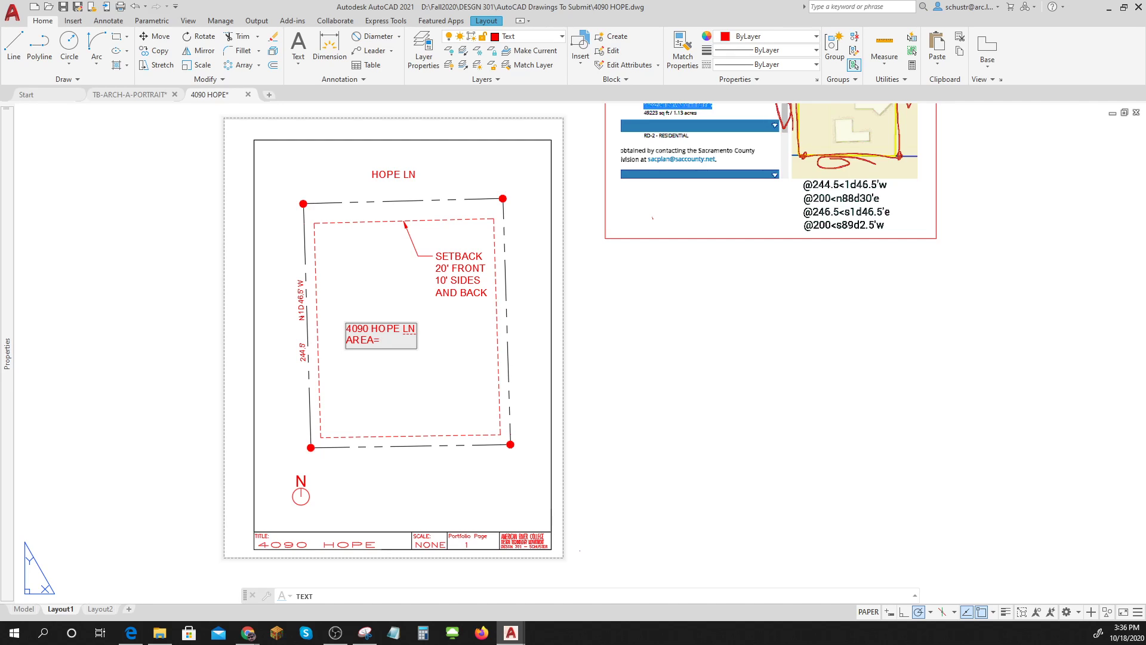
pyautogui.write('AREA=')
pyautogui.press('Return')
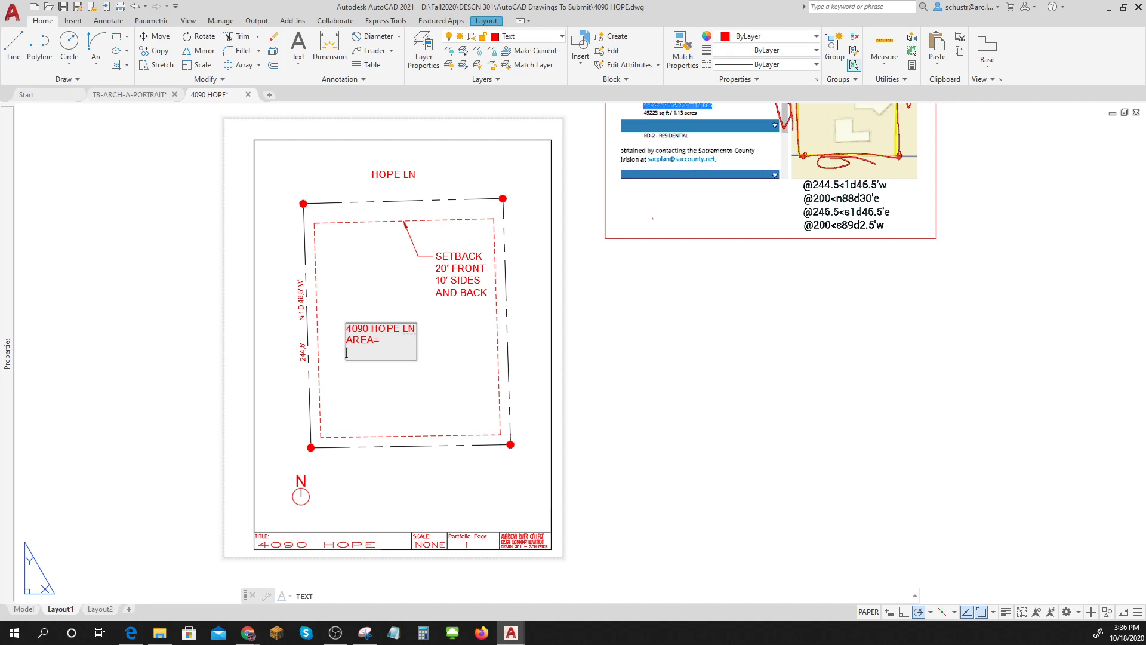
pyautogui.write('PERIMETER')
pyautogui.click(653, 433)
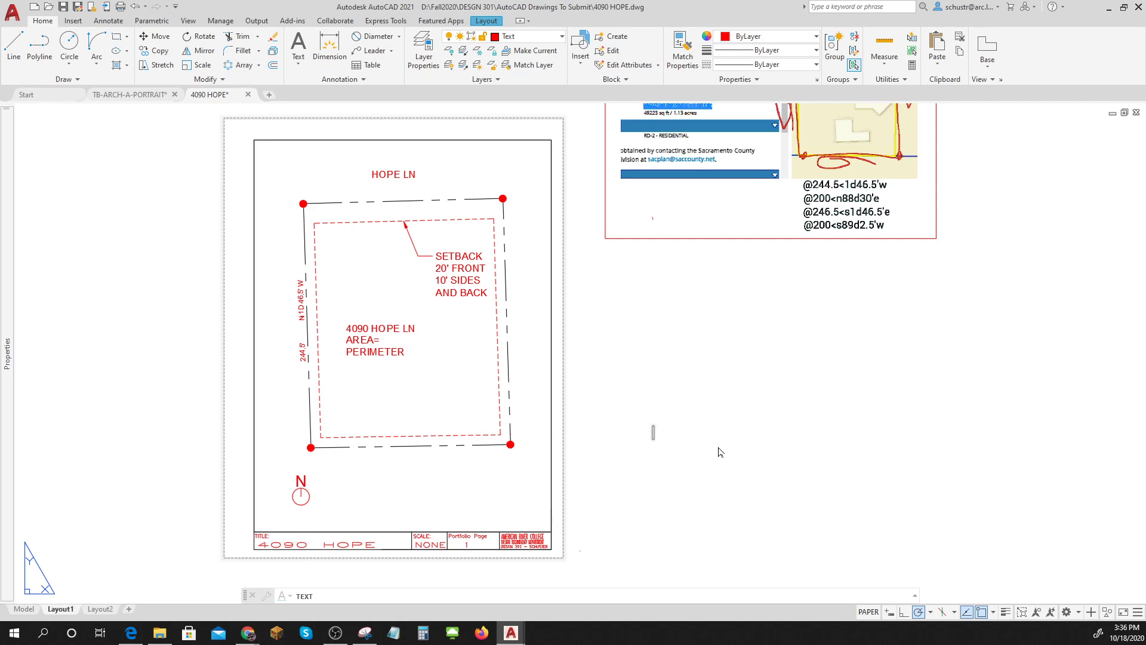
pyautogui.press('Escape')
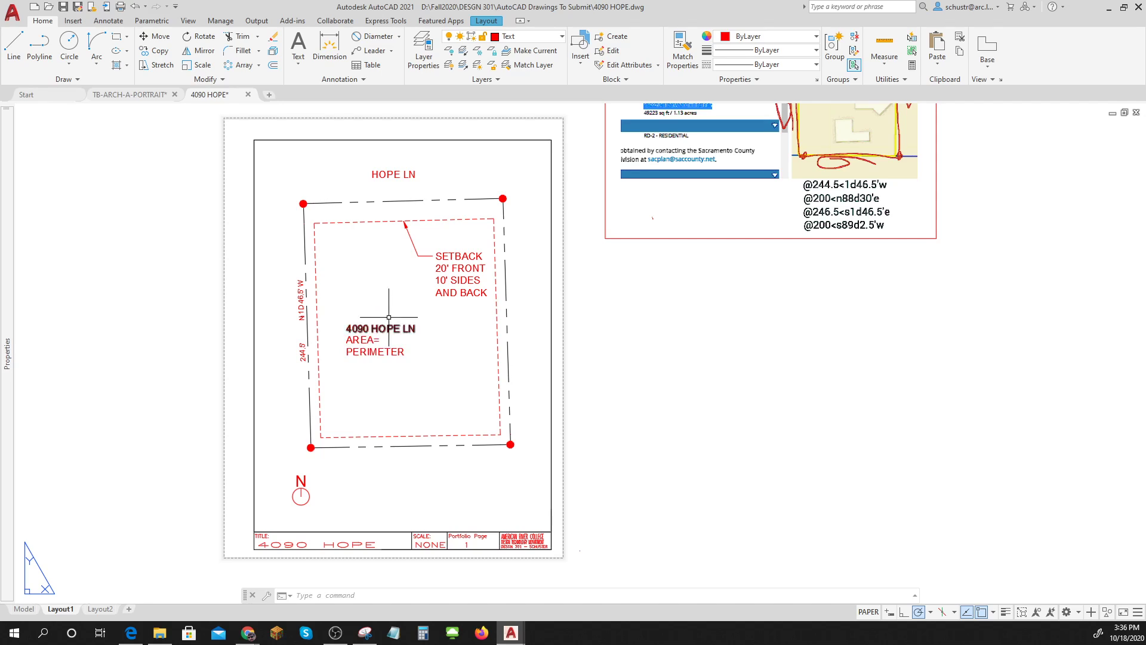
# In model space, draw a 50-unit line below the lot.
pyautogui.click(24, 610)
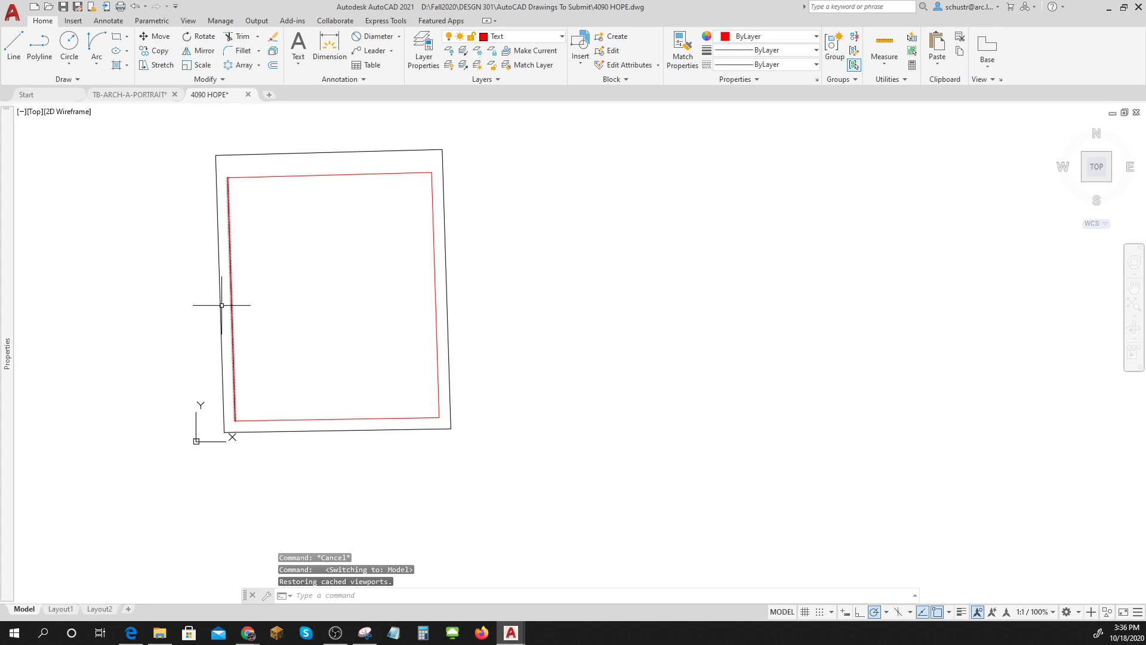
pyautogui.click(18, 38)
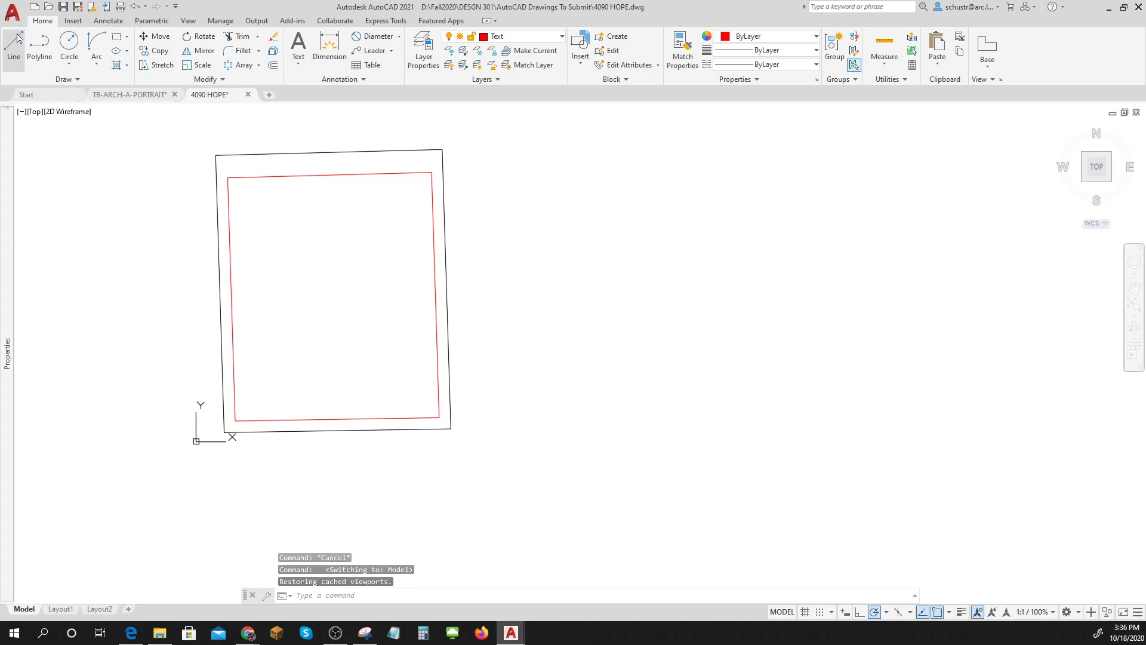
pyautogui.click(236, 464)
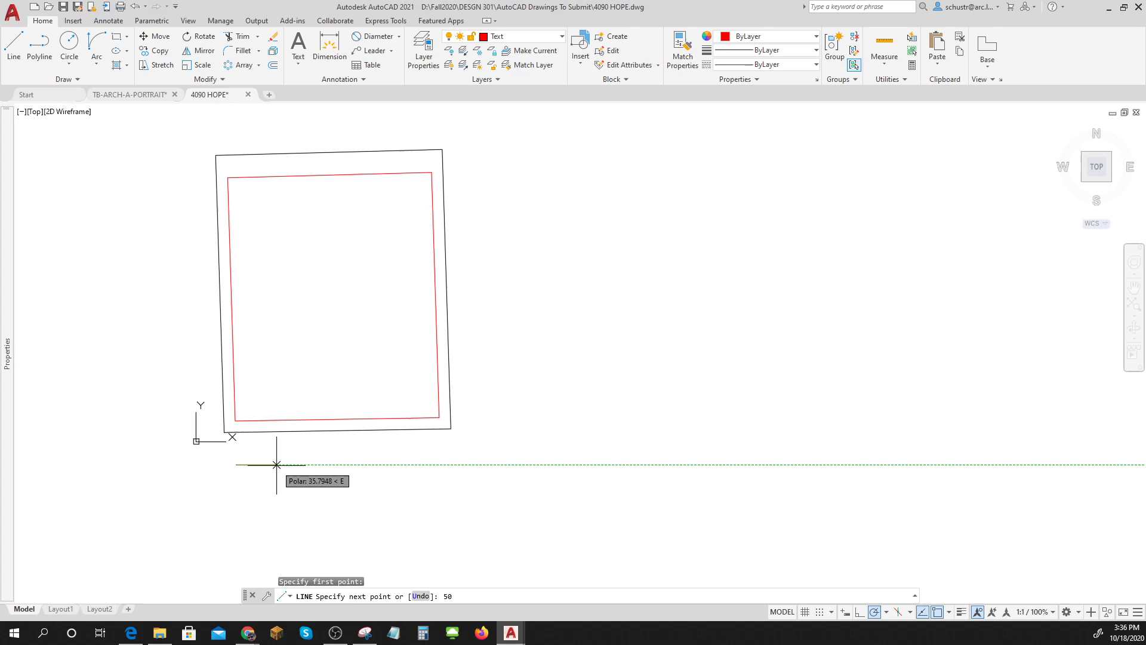
pyautogui.write('50')
pyautogui.press('Return')
pyautogui.press('Return')
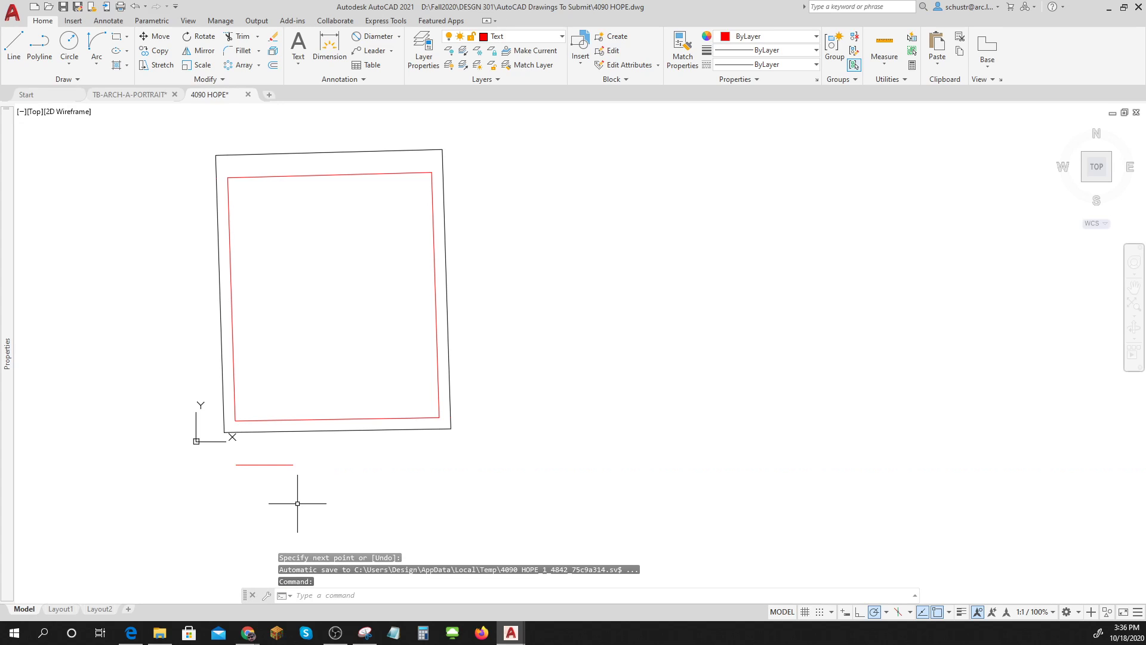
pyautogui.scroll(5, 242, 467)
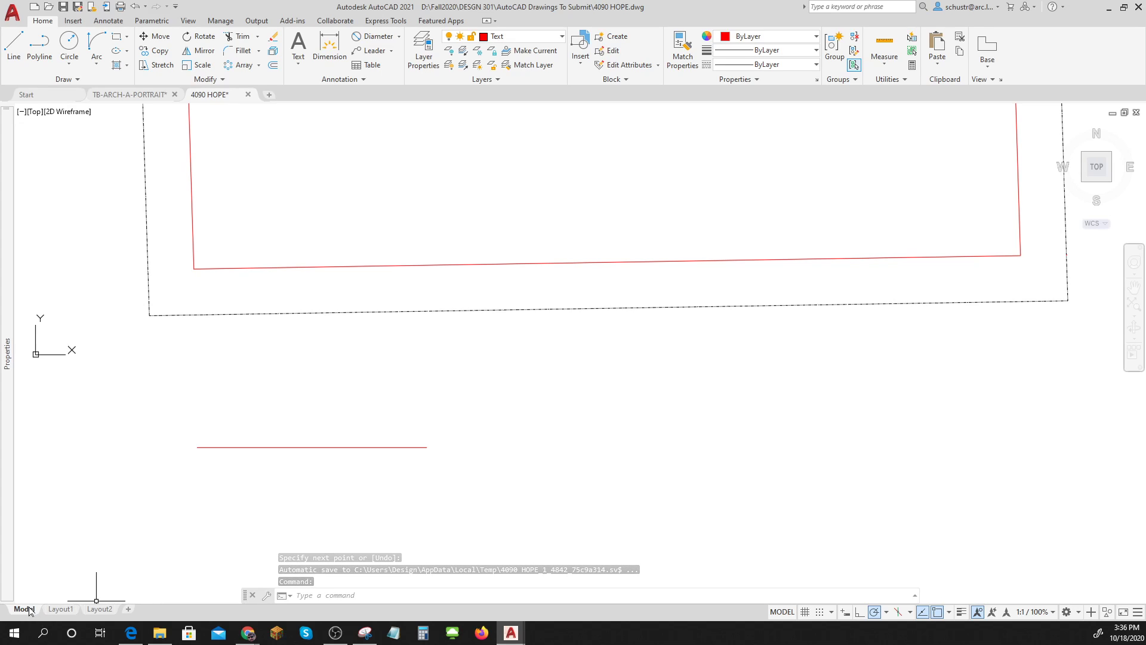
# Try a middle-centre text at the line's midpoint, ending it empty and cancelling the stray 50.
pyautogui.moveTo(276, 446)
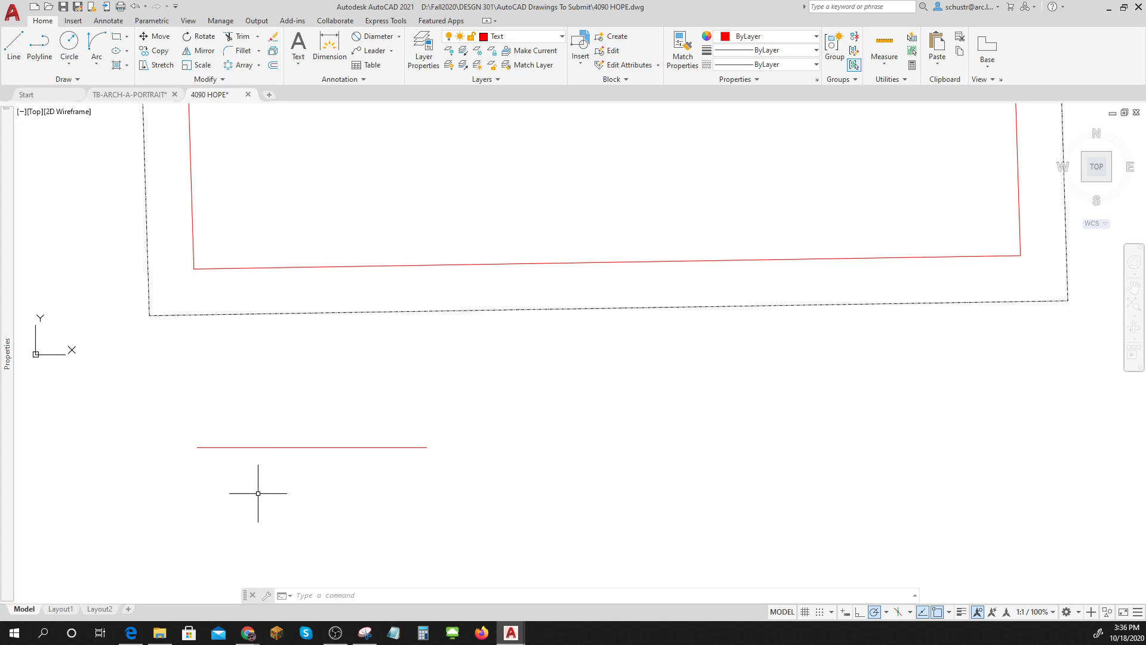
pyautogui.write('text')
pyautogui.press('Return')
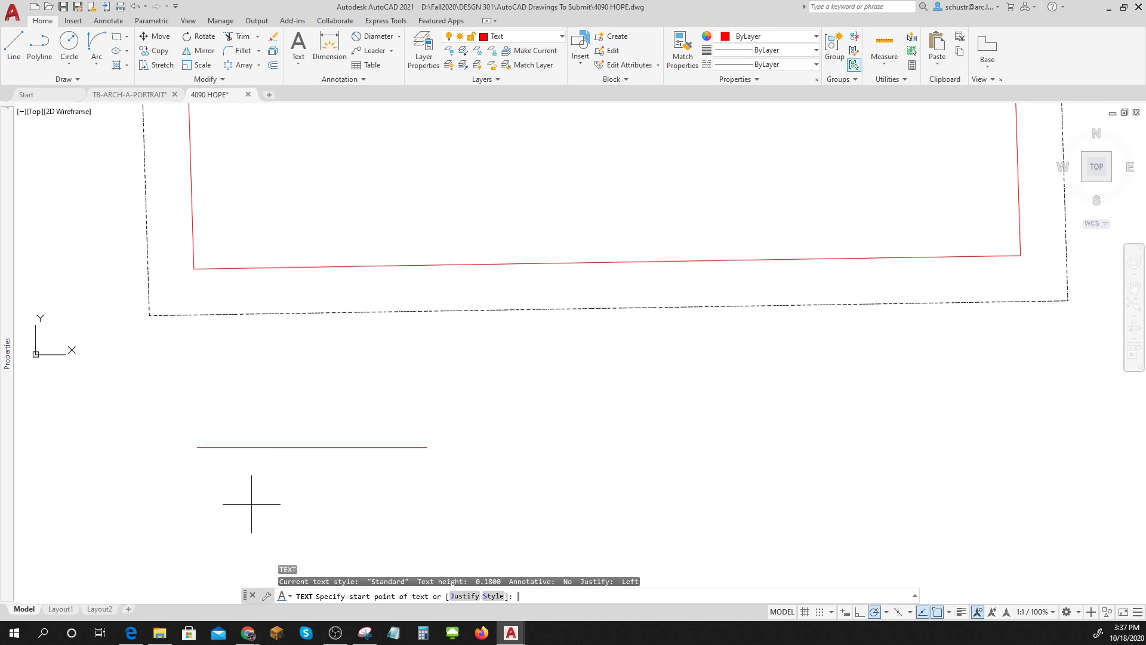
pyautogui.write('MC')
pyautogui.press('Return')
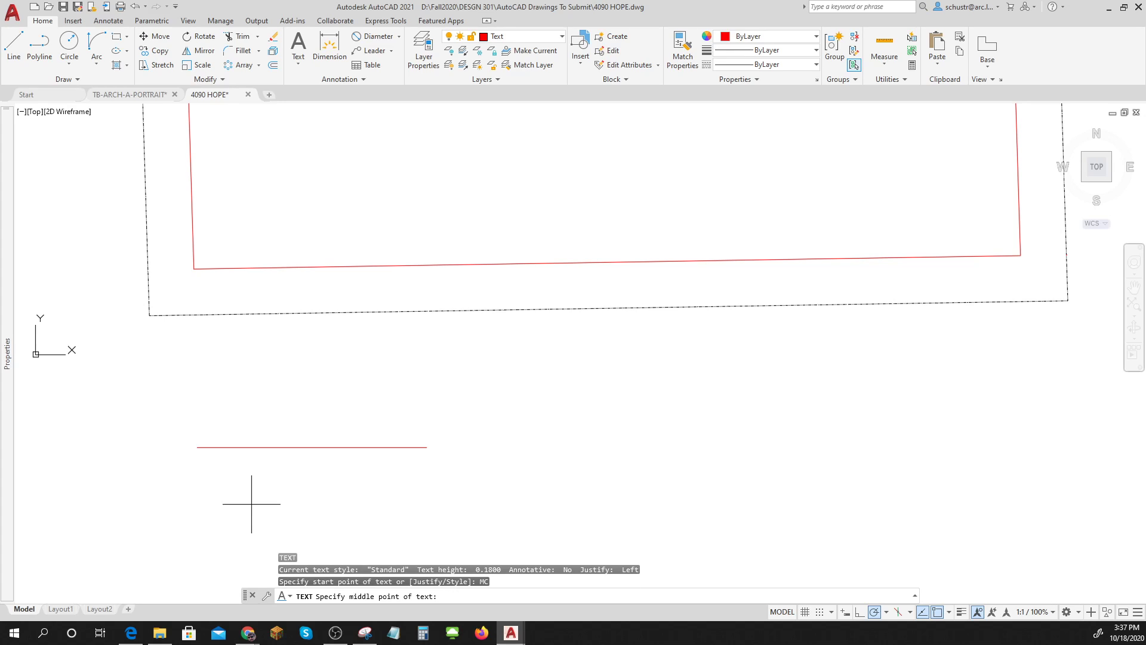
pyautogui.click(312, 446)
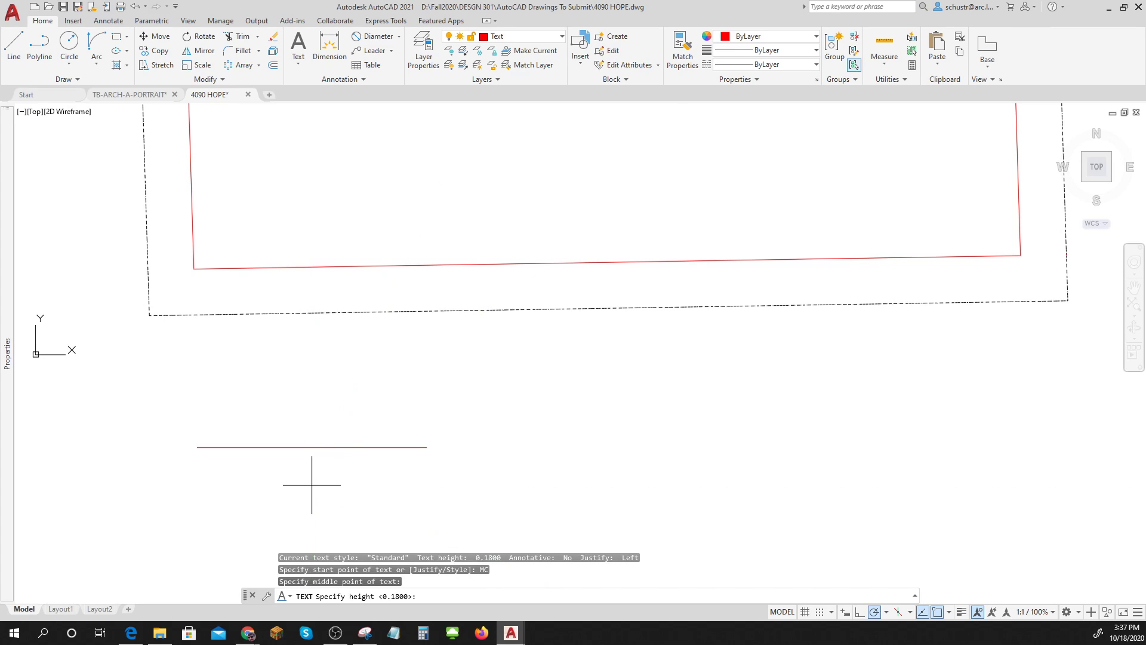
pyautogui.press('Return')
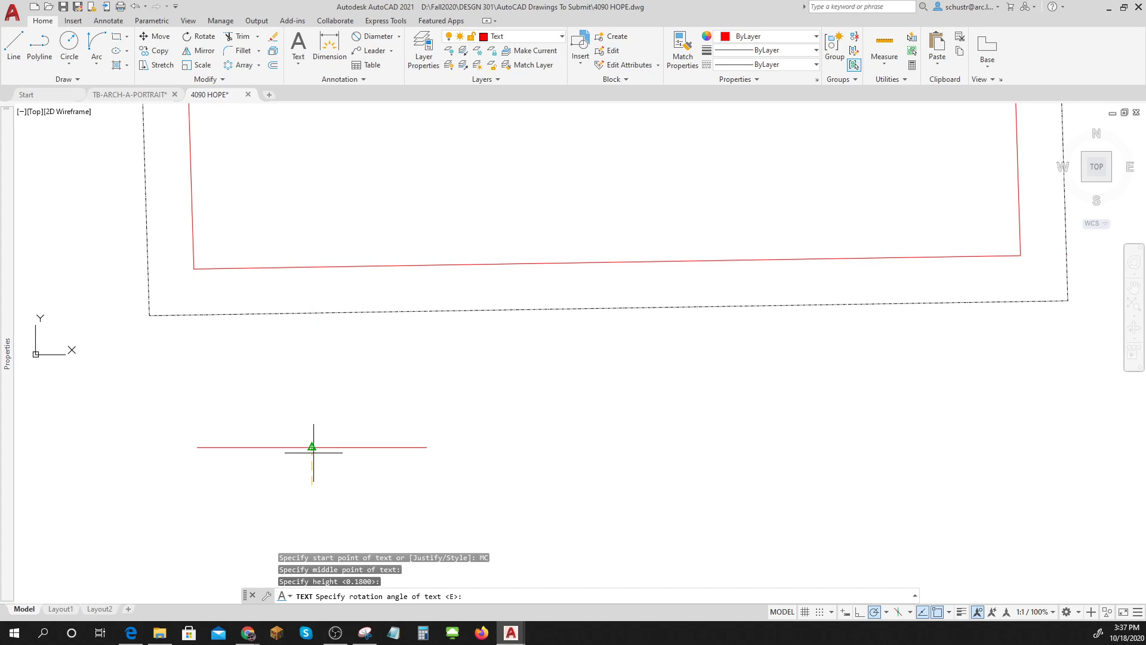
pyautogui.press('Return')
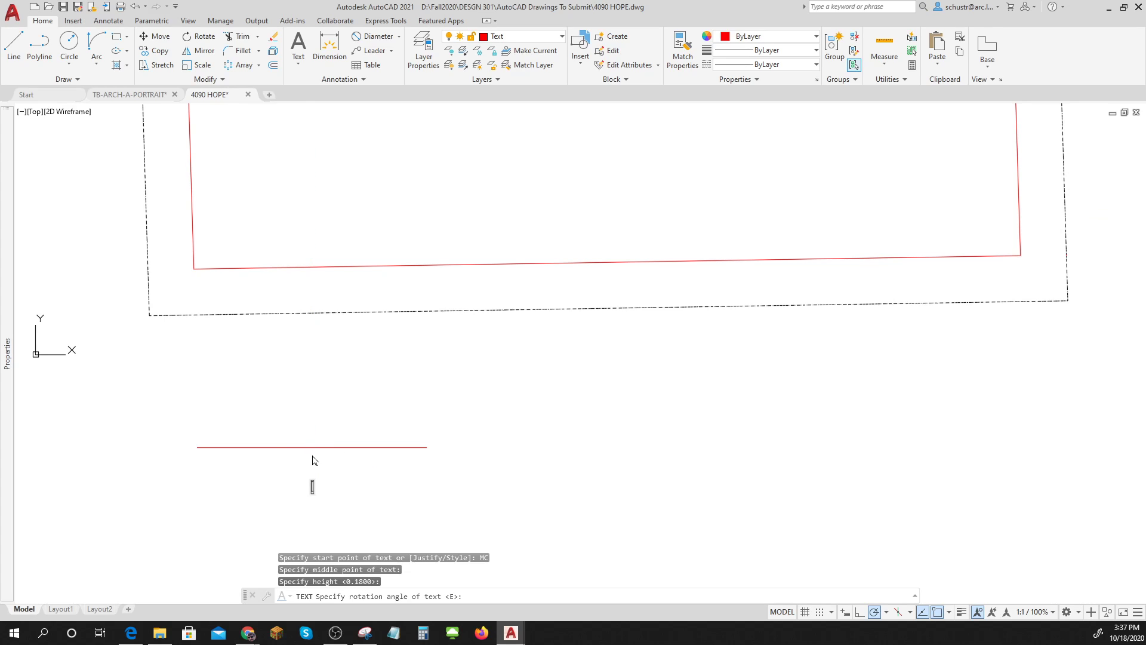
pyautogui.press('Return')
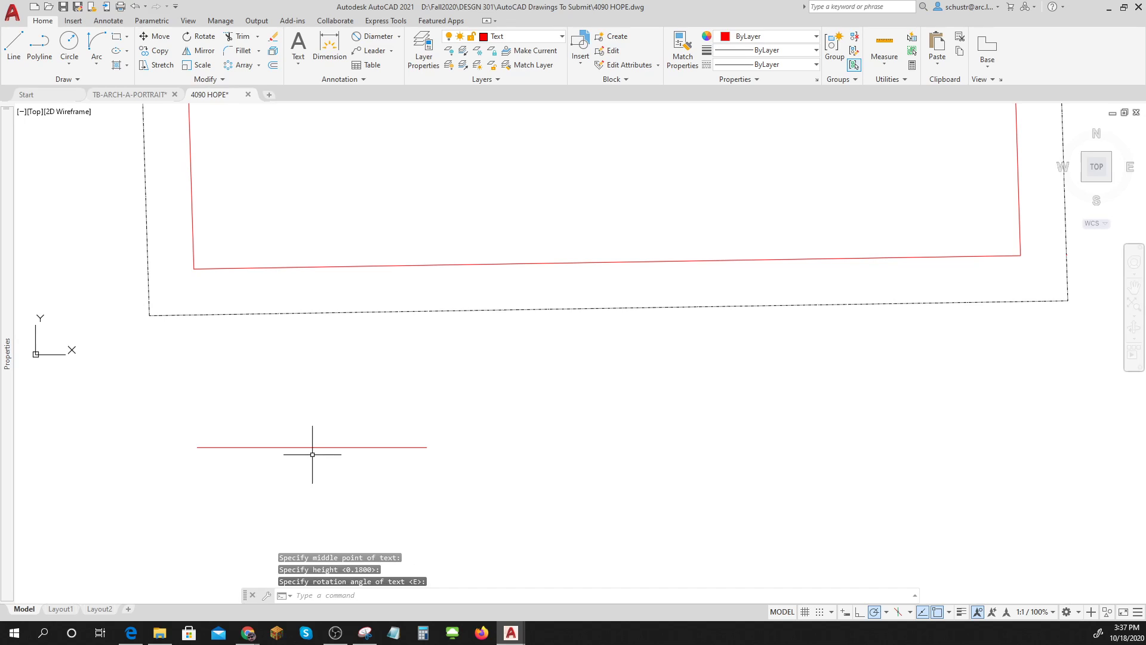
pyautogui.write('50')
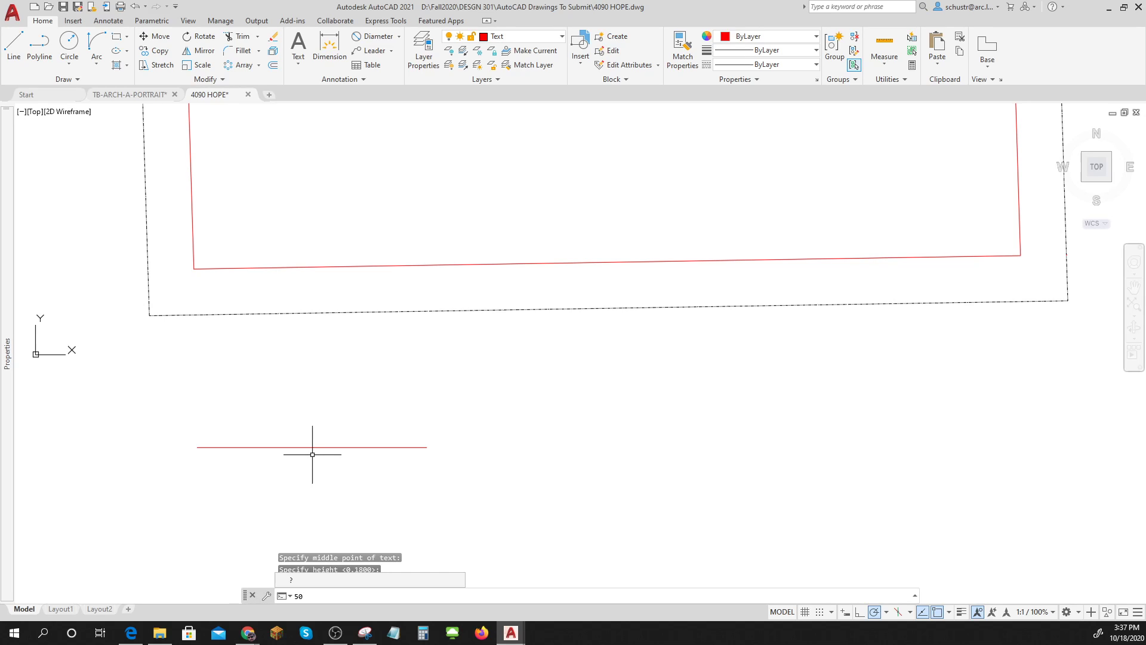
pyautogui.press('Escape')
pyautogui.press('Escape')
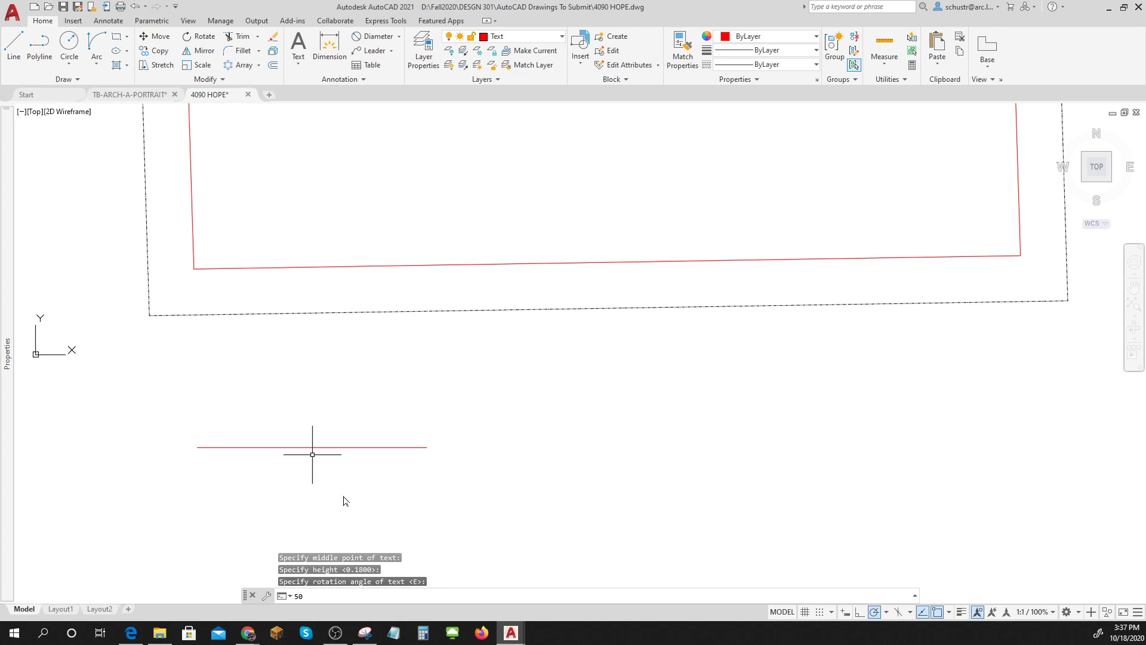
# Label the line 50' with middle-centre text placed just below it.
pyautogui.write('DT')
pyautogui.press('Return')
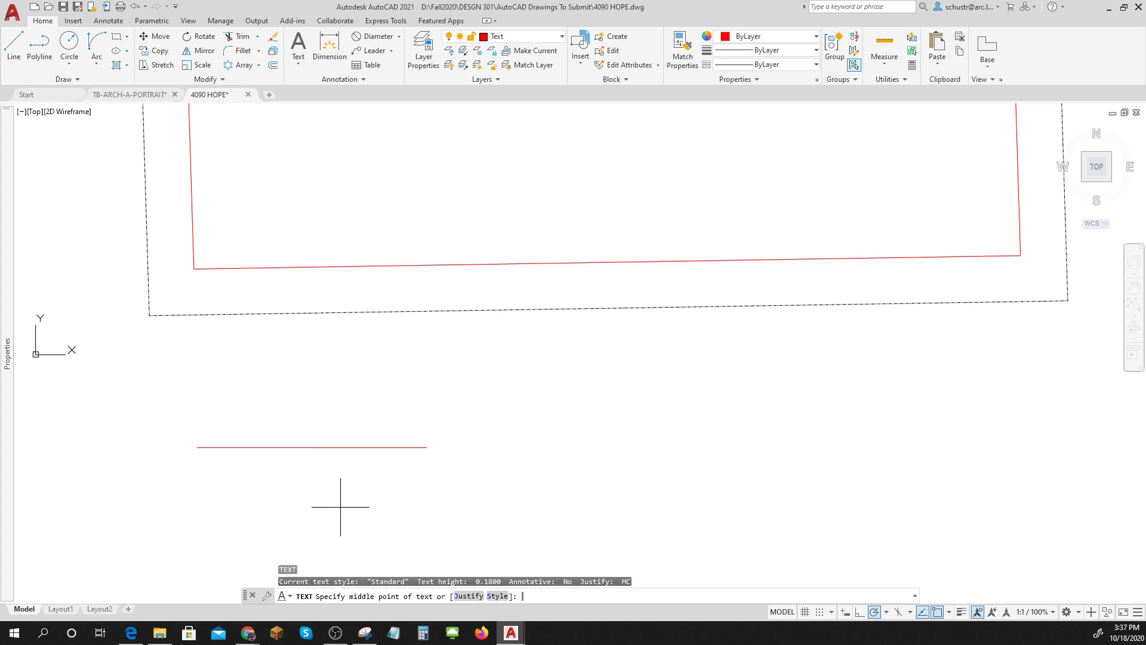
pyautogui.write('MC')
pyautogui.press('Return')
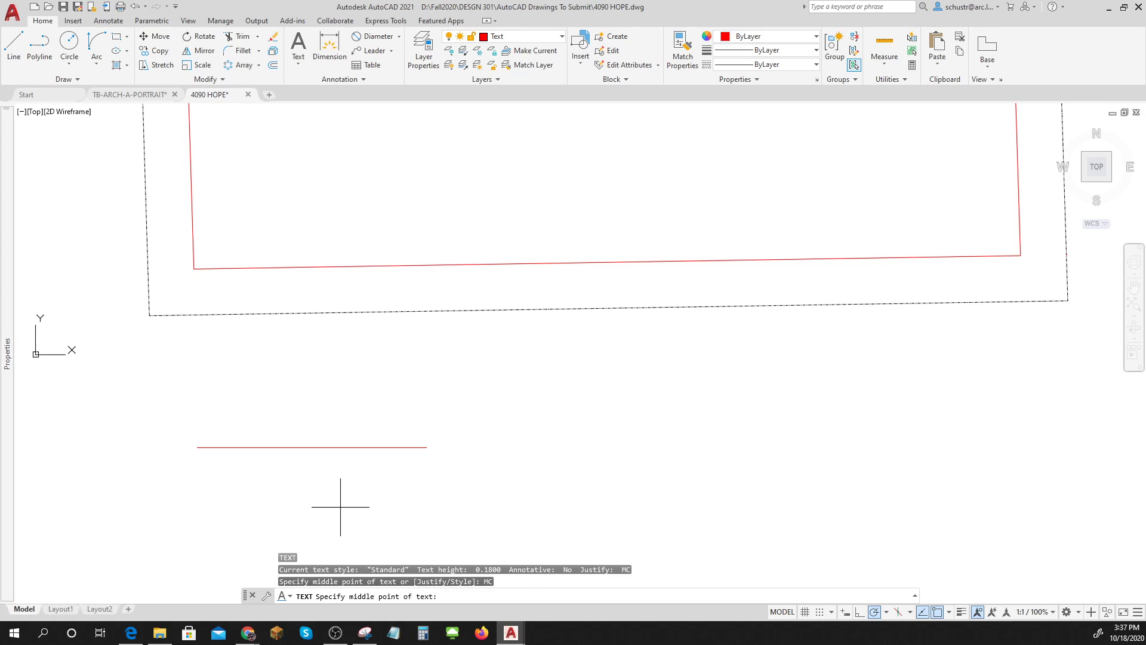
pyautogui.click(307, 486)
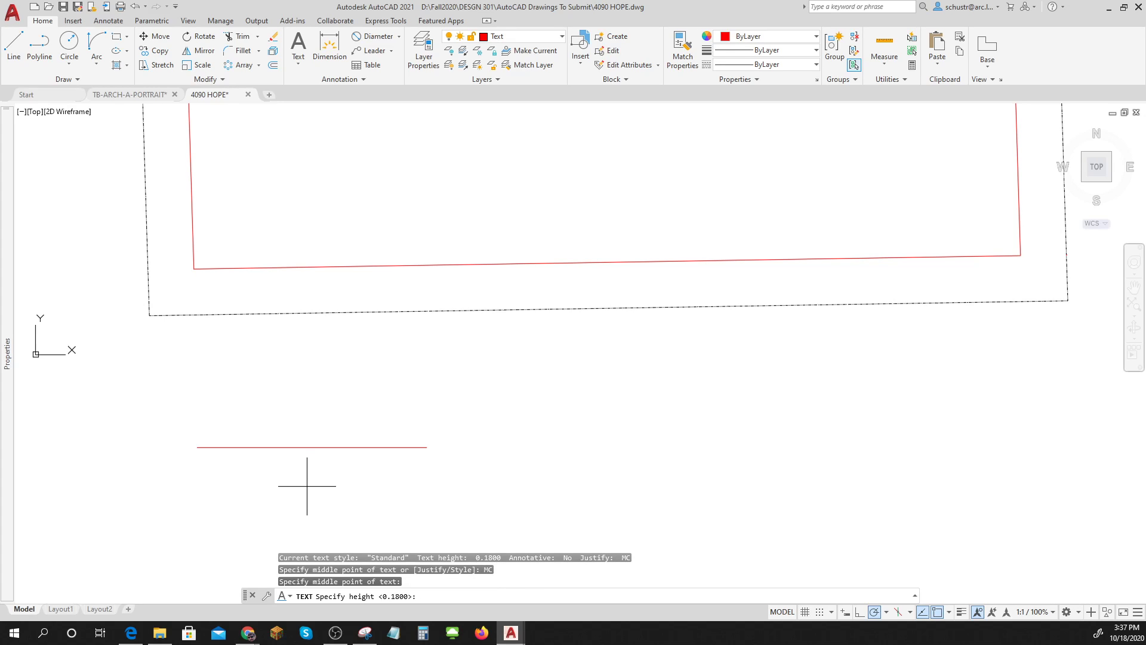
pyautogui.click(307, 456)
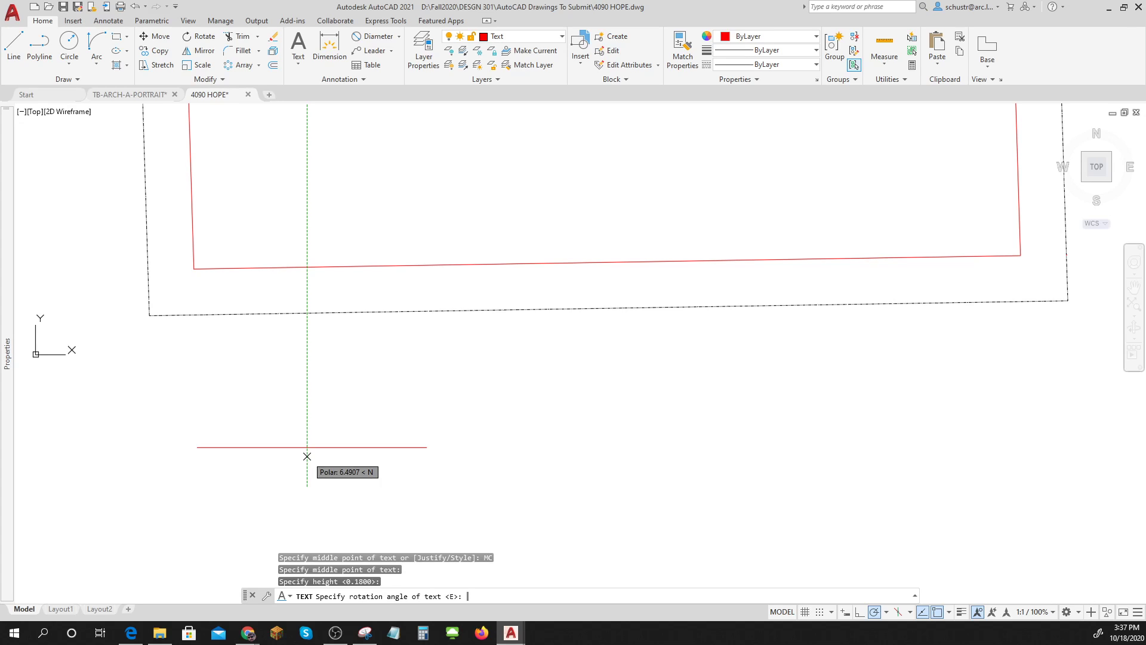
pyautogui.press('Return')
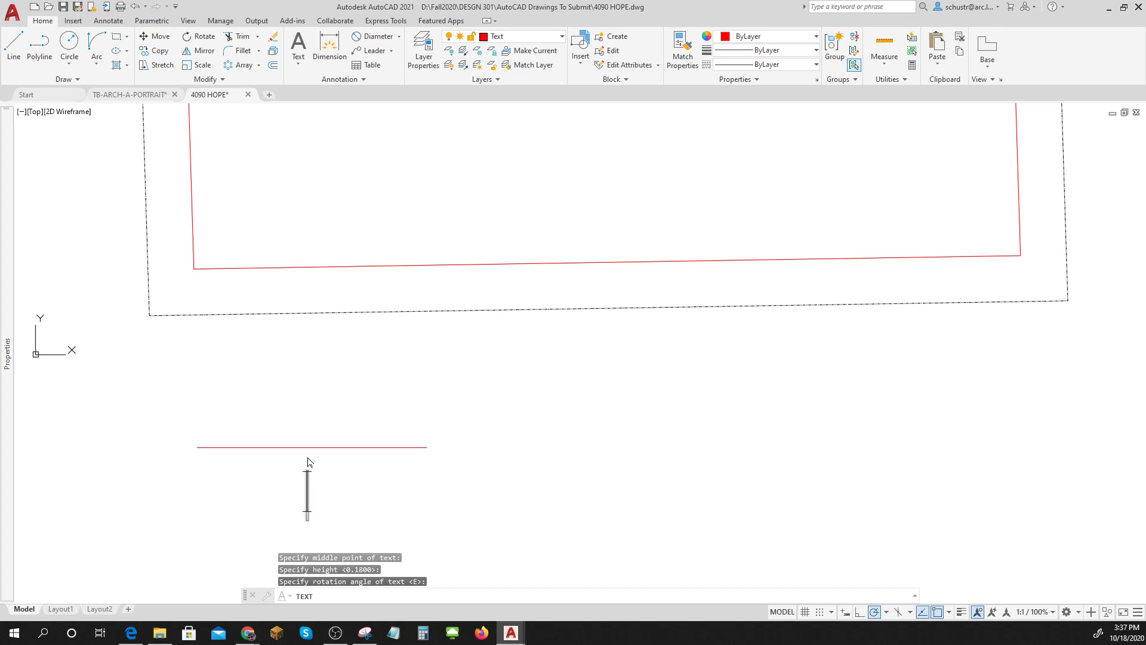
pyautogui.write("50'")
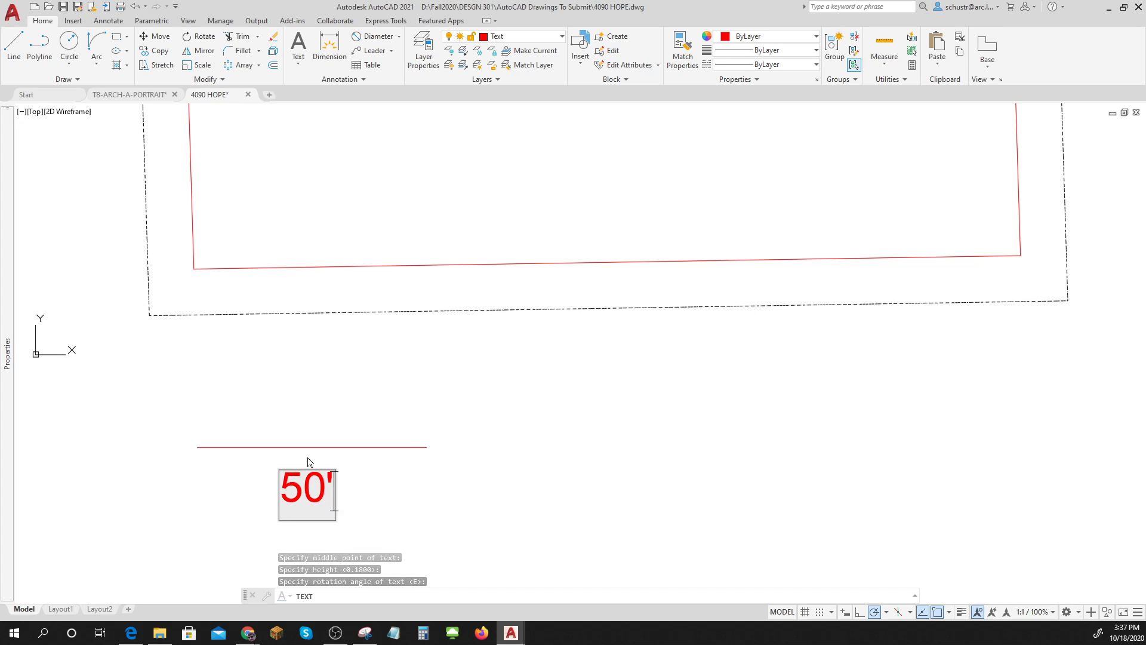
pyautogui.press('Return')
pyautogui.press('Return')
pyautogui.scroll(-3, 425, 454)
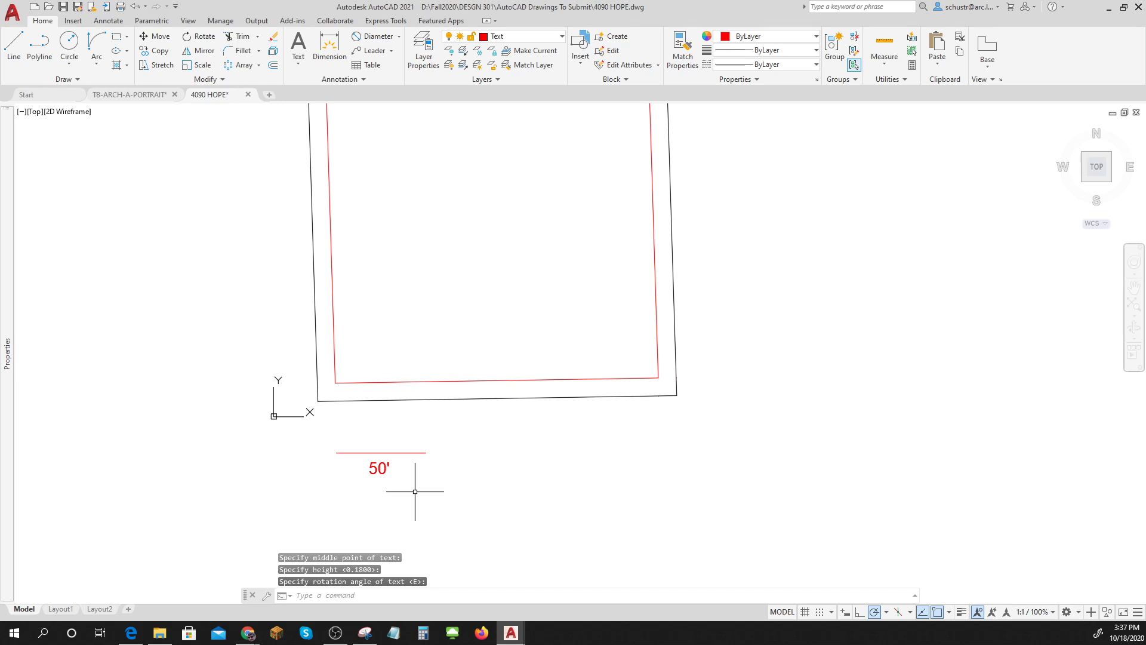
# Switch back to the Layout1 sheet to see the 50' scale bar.
pyautogui.click(64, 609)
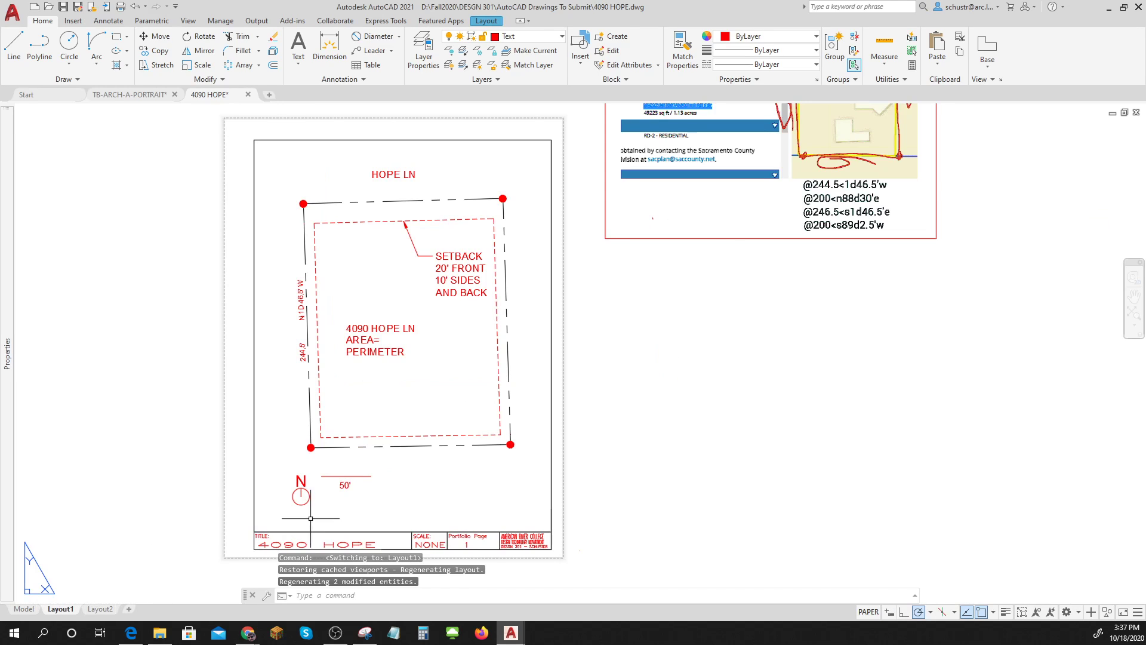